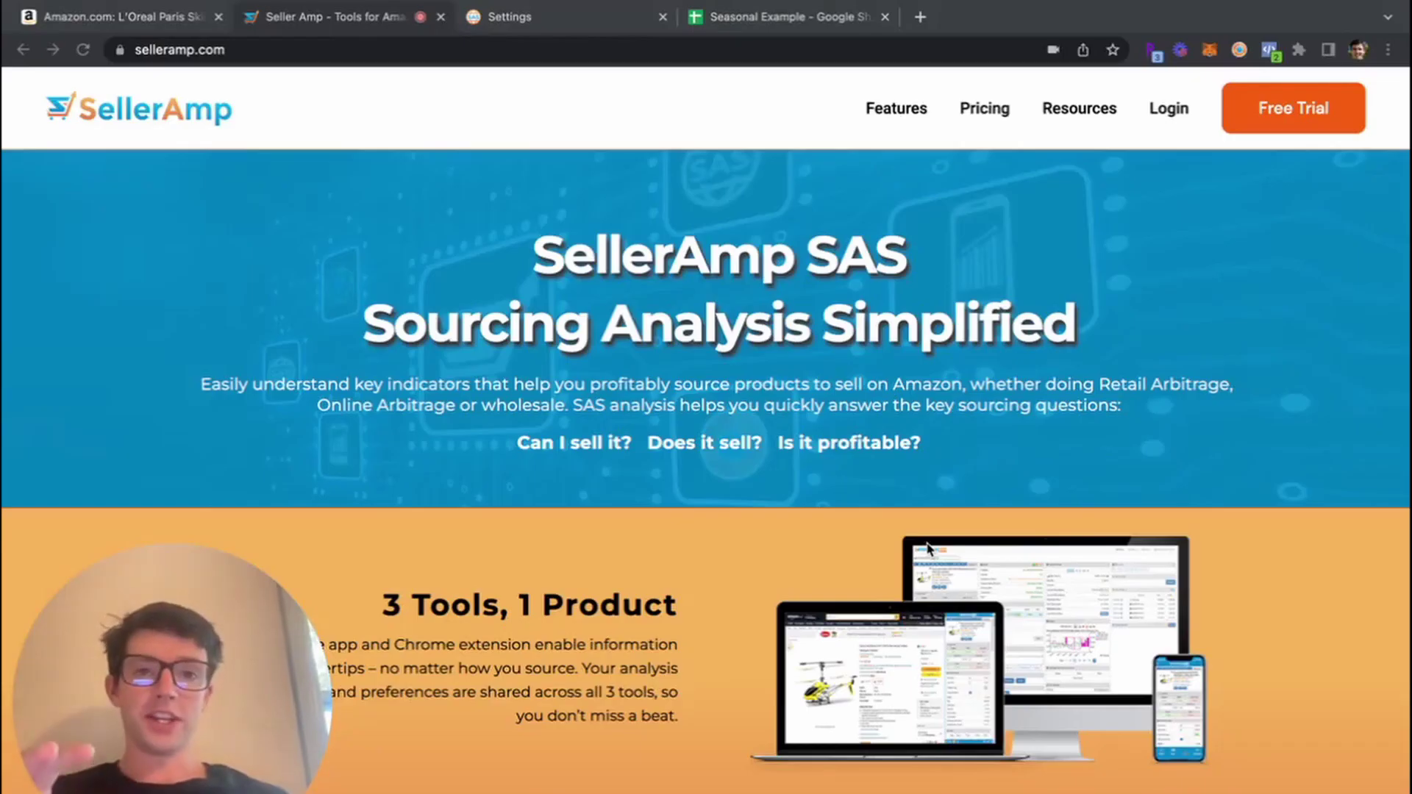
Look through the SellerAmp home page, covering its three tools and the Comprehensive Analysis features
scroll(928, 548, down, 2)
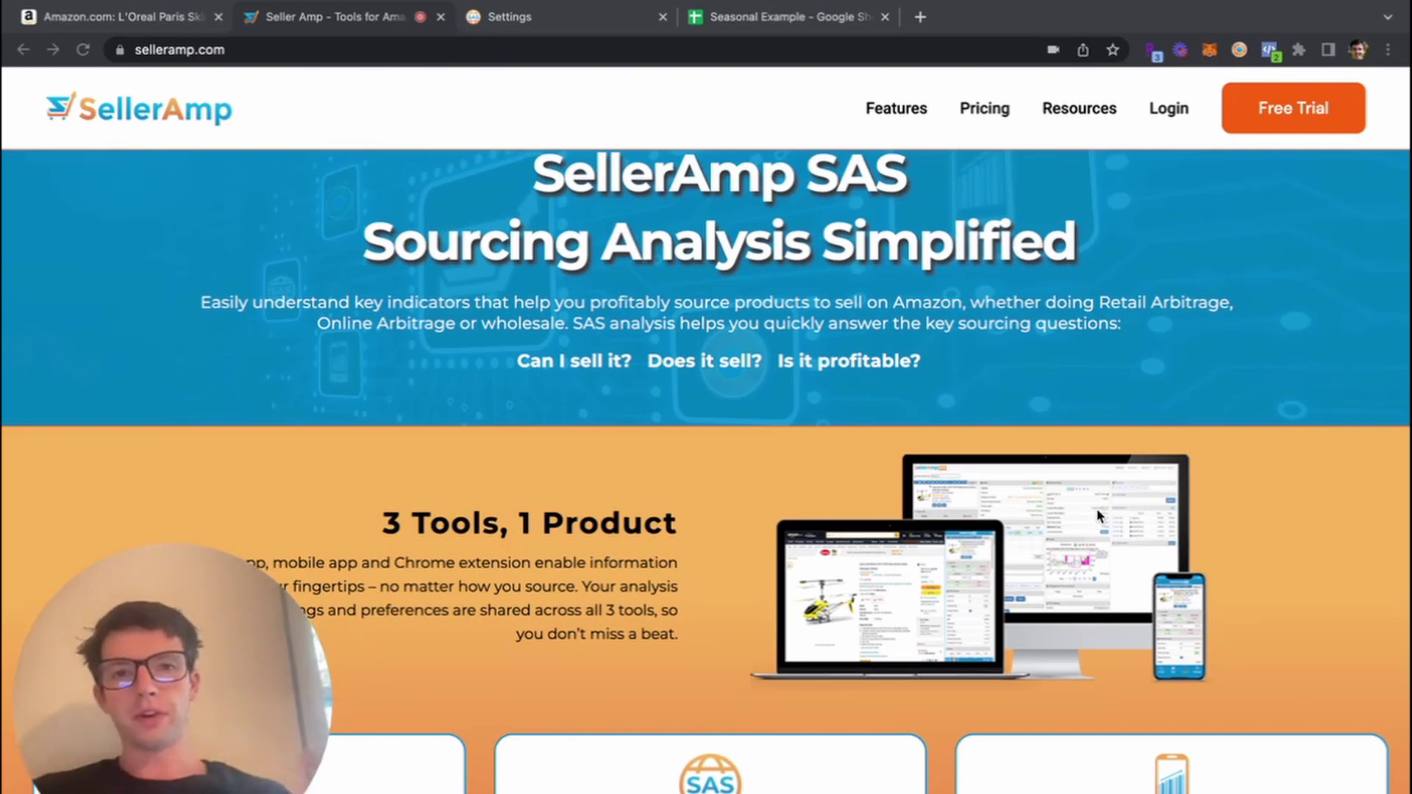
scroll(1096, 509, down, 2)
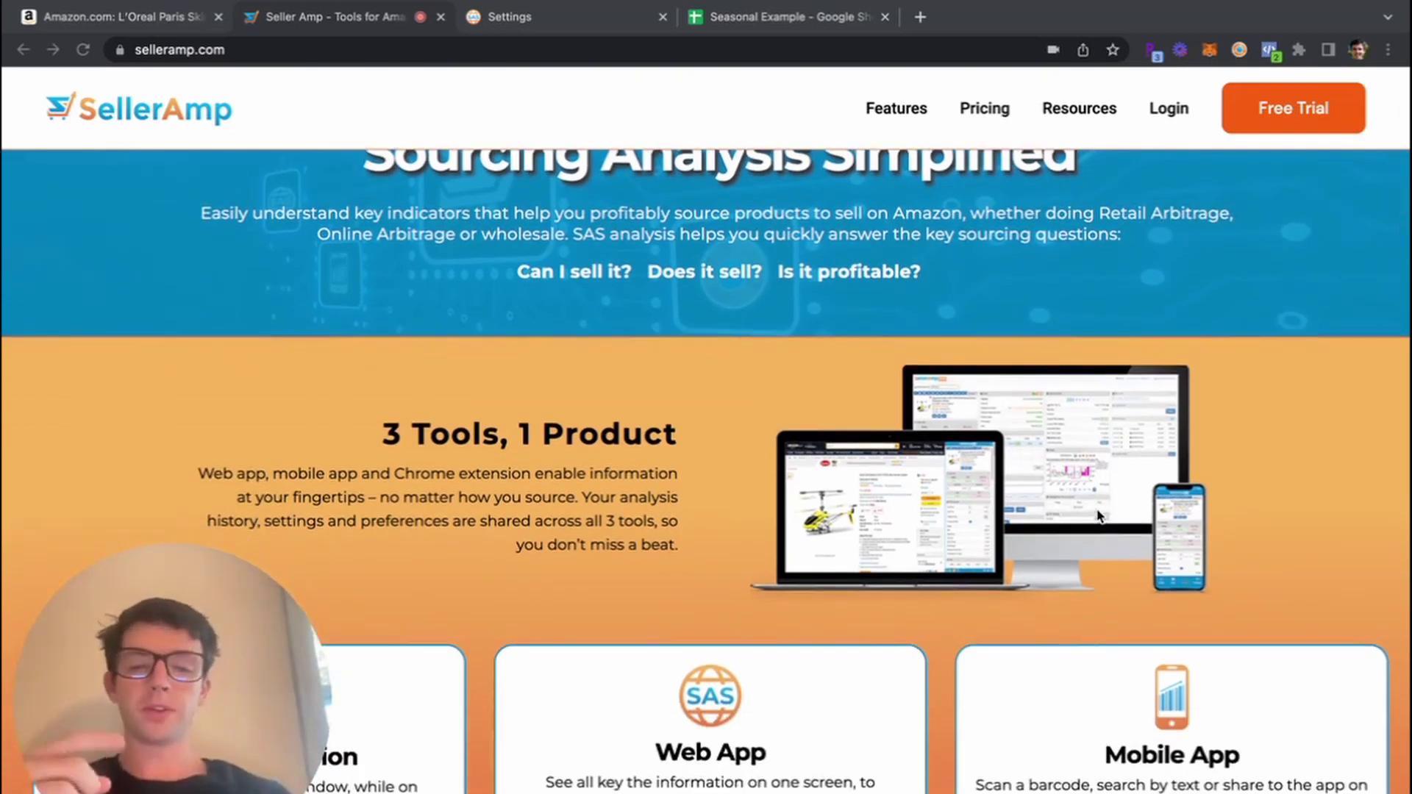
scroll(1097, 509, down, 3)
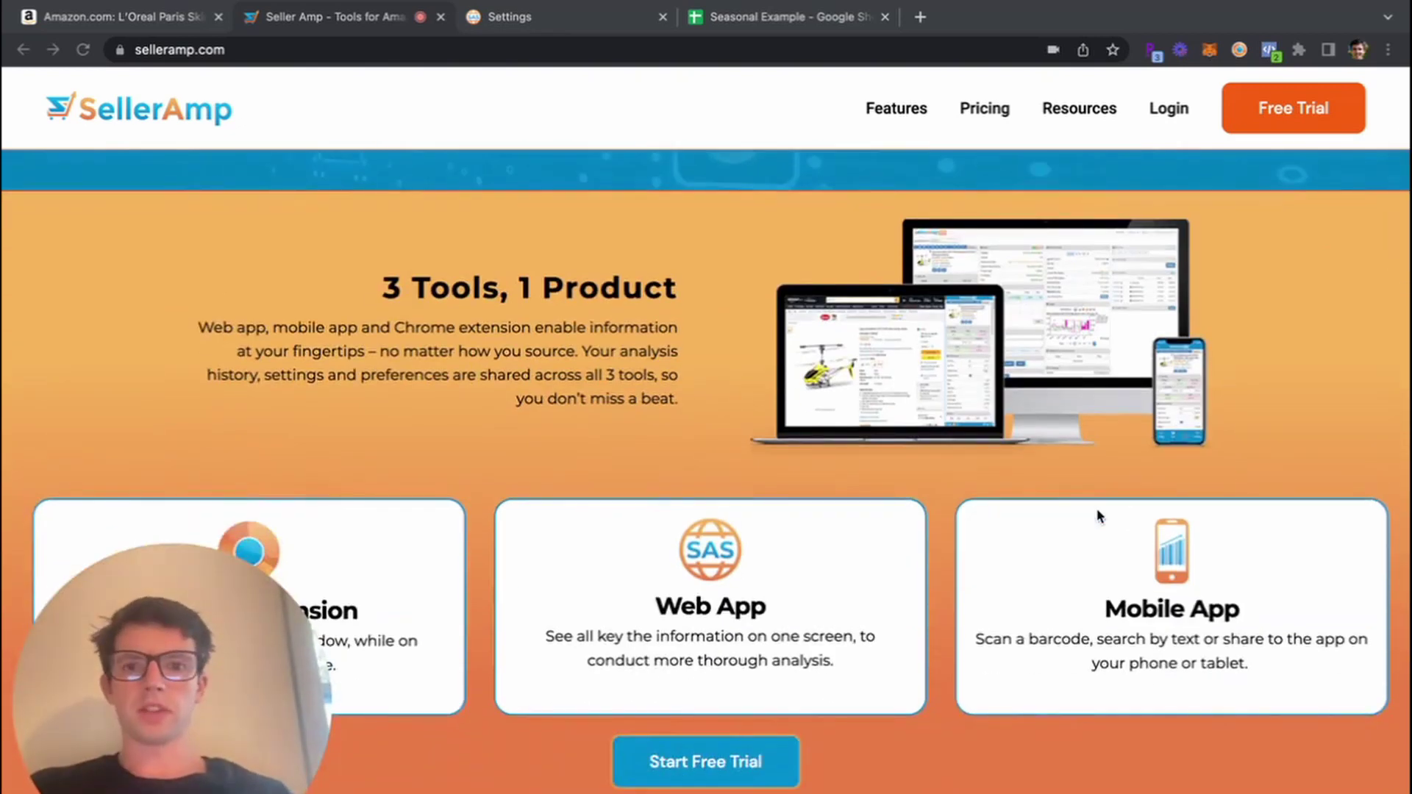
scroll(1097, 508, down, 10)
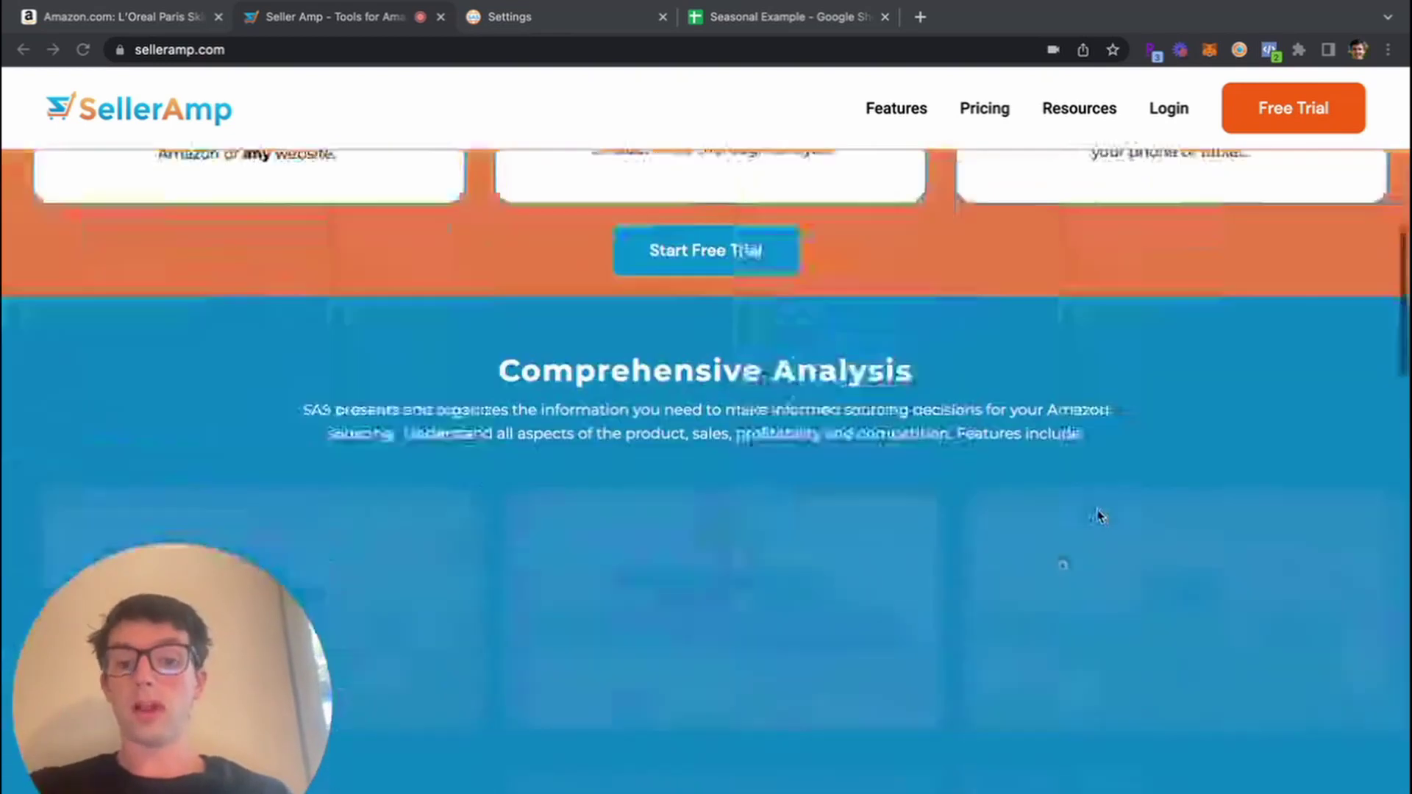
scroll(1097, 515, down, 5)
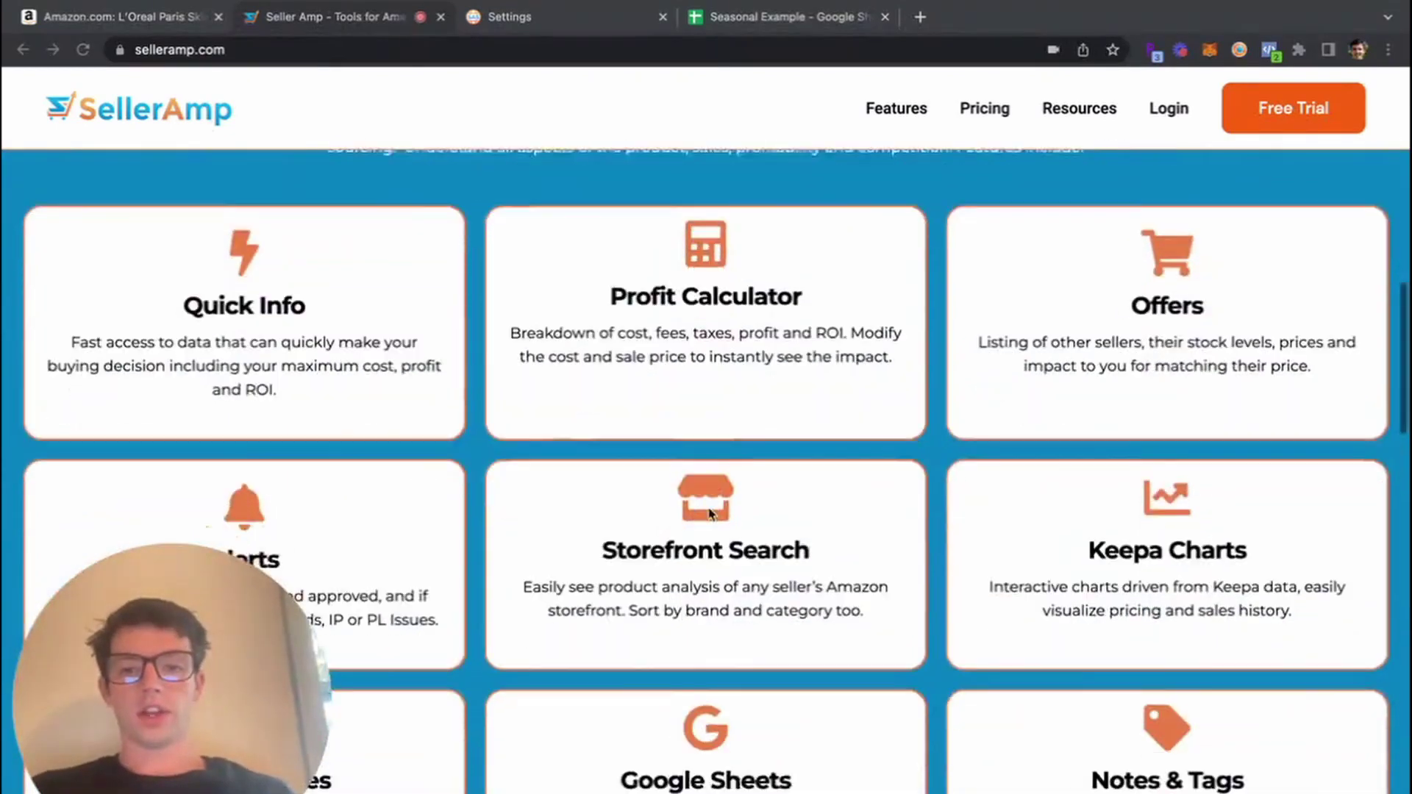
scroll(866, 394, up, 20)
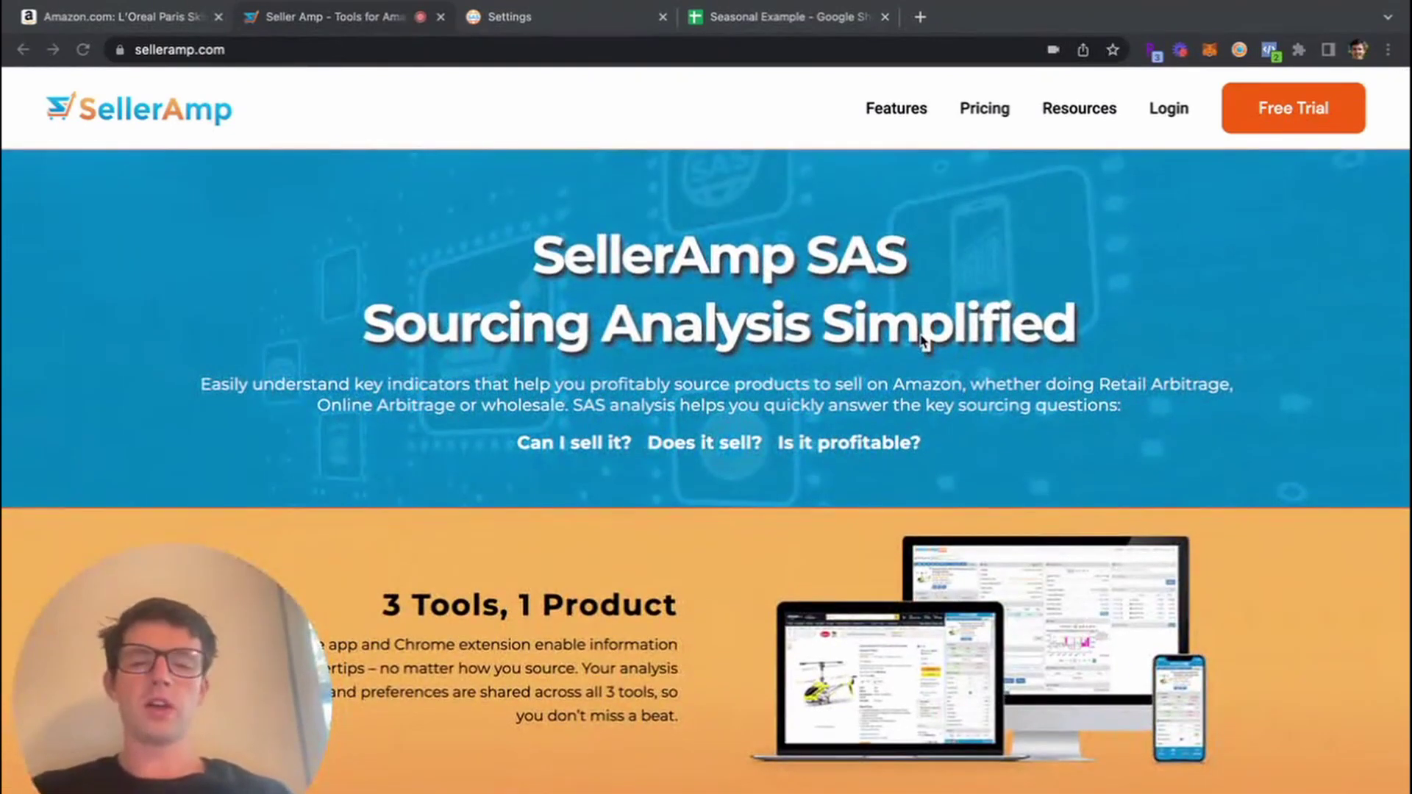
Open SellerAmp's pricing and display the plans in USD with monthly billing
click(990, 111)
scroll(890, 317, down, 2)
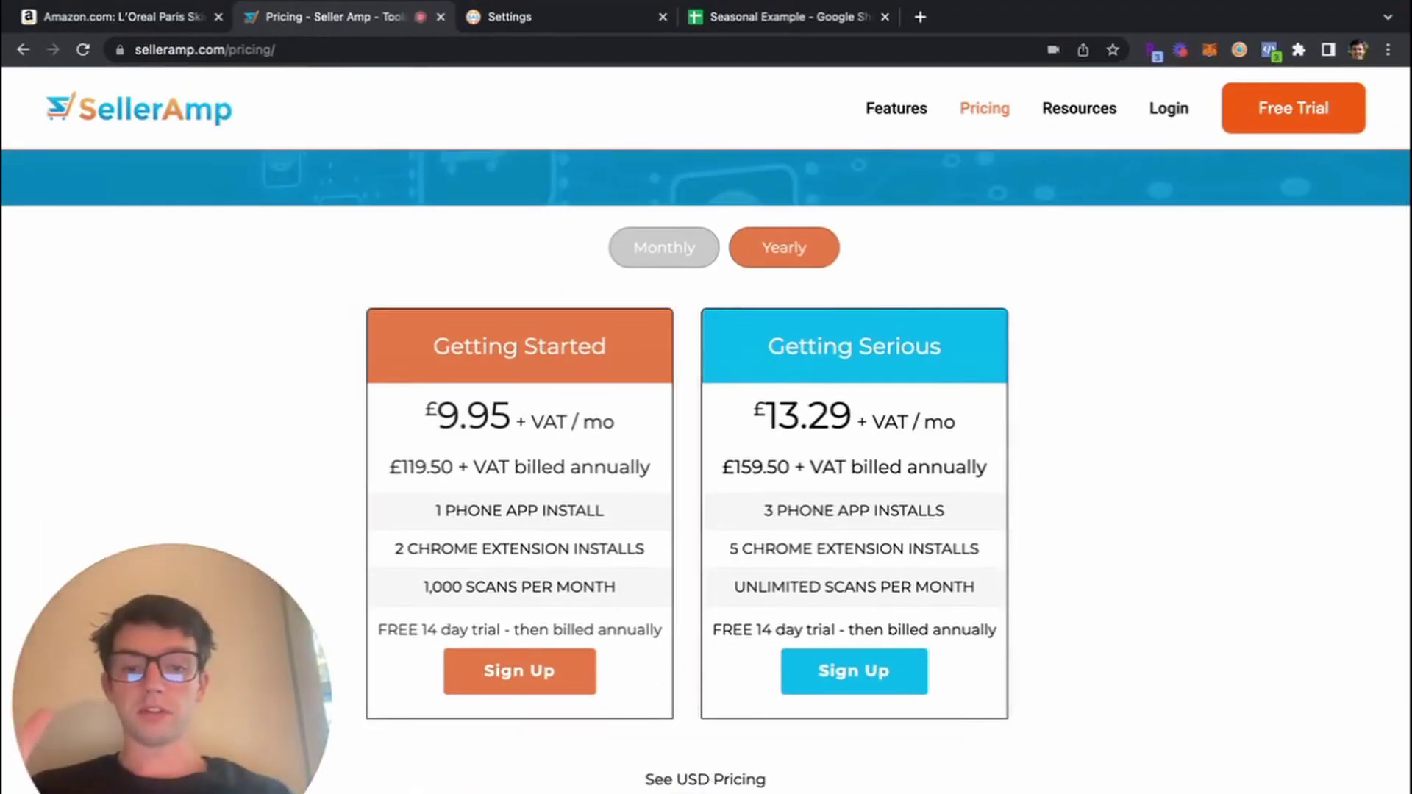
click(710, 773)
scroll(724, 534, down, 3)
scroll(719, 515, up, 1)
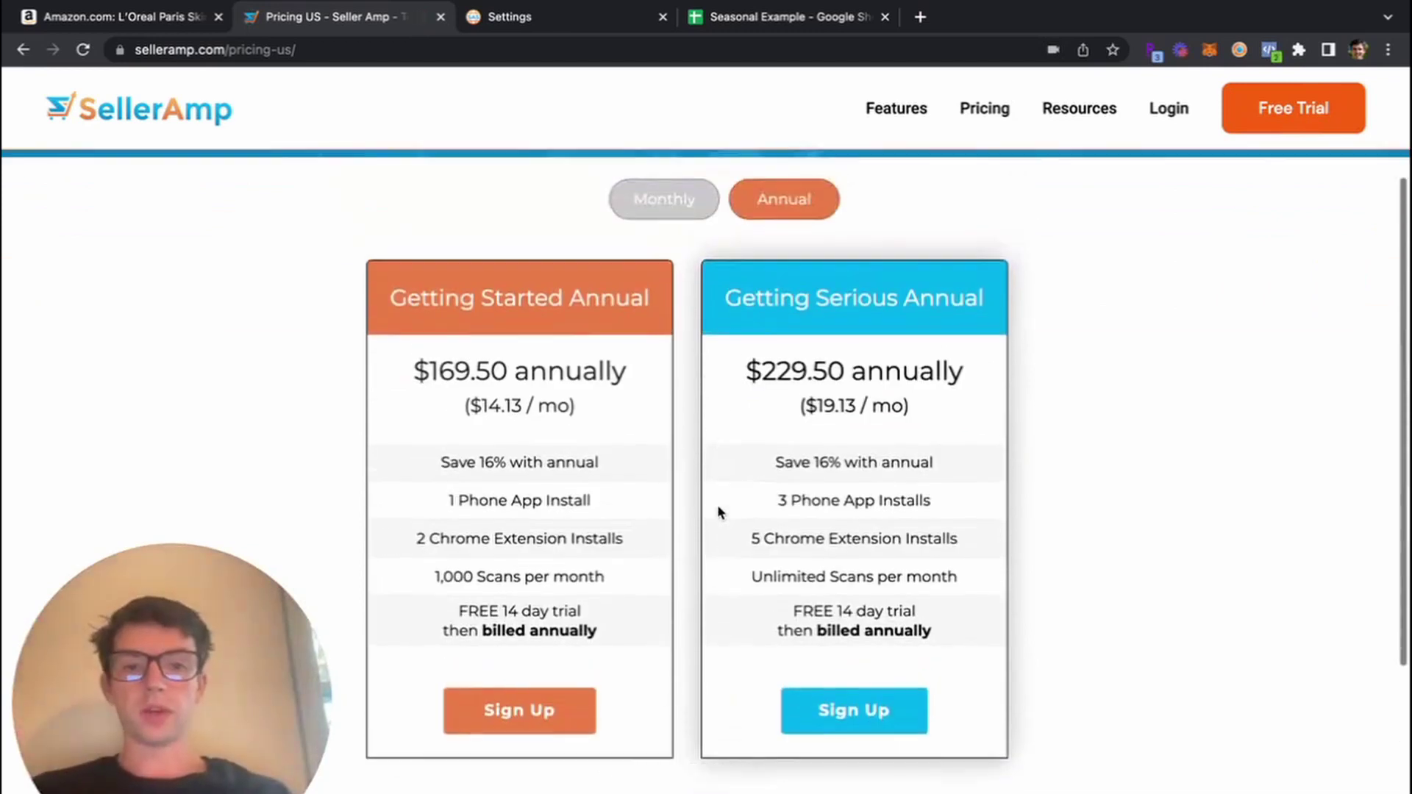
click(687, 221)
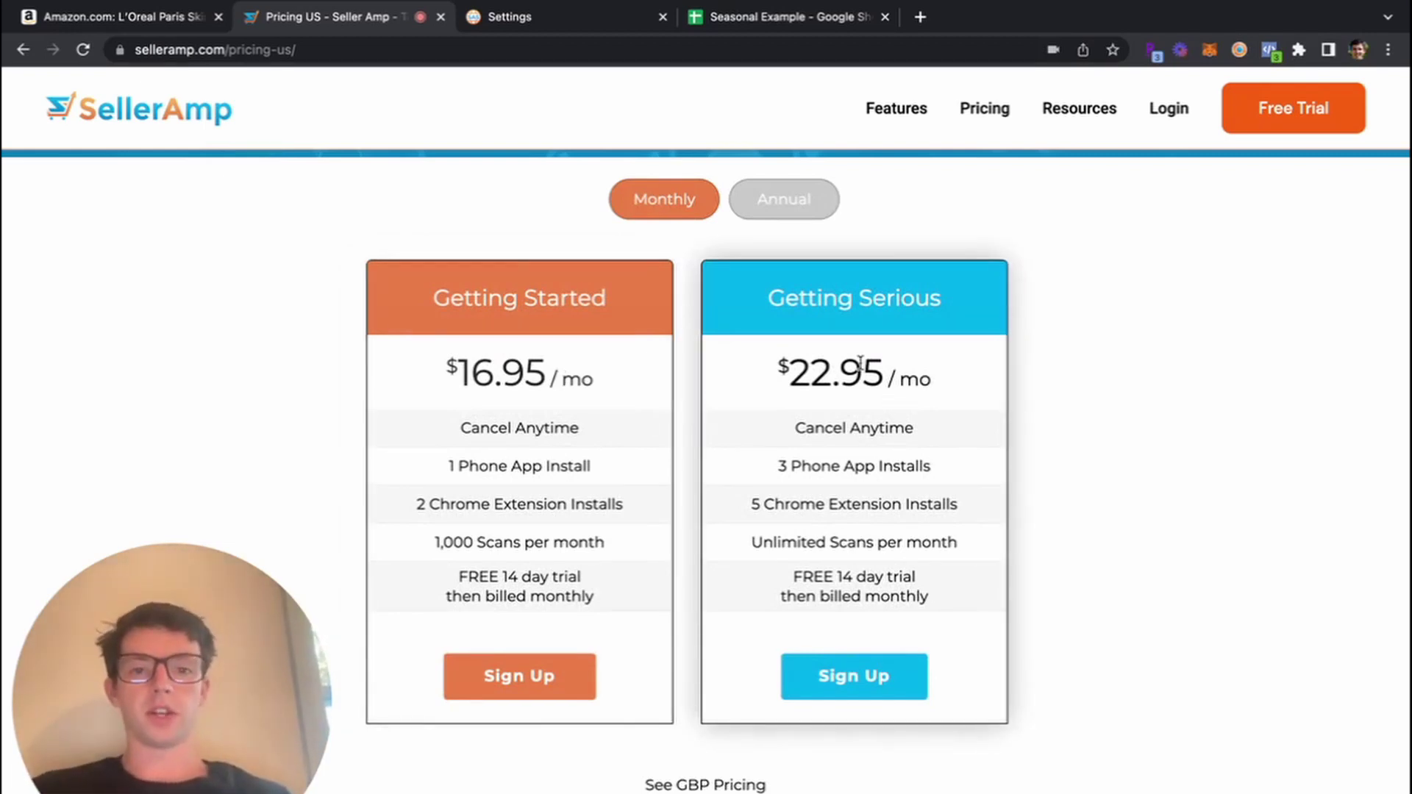
Set the Misc Fee (%) to 6.00 under Additional Costs in the SellerAmp settings and submit the form
click(611, 18)
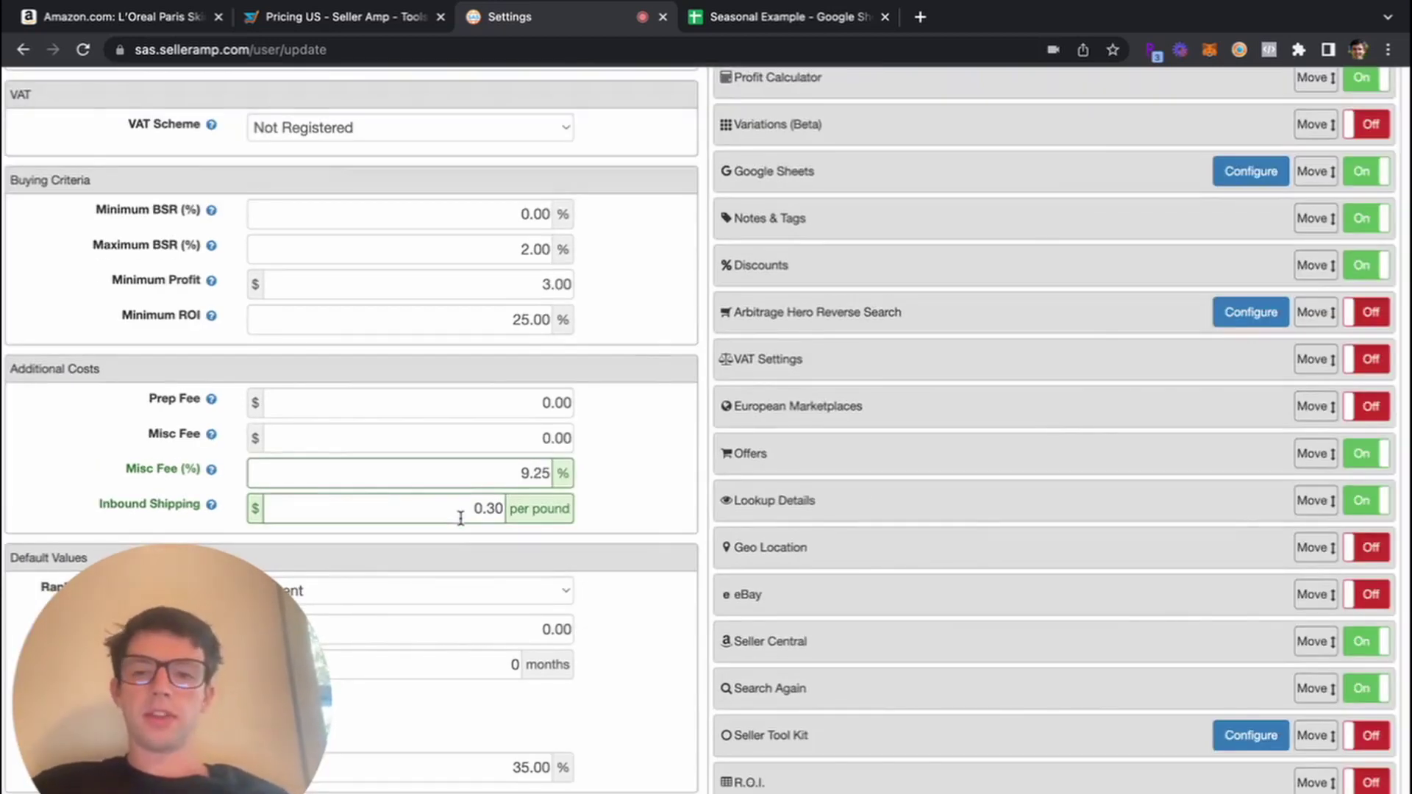
mouse_move(211, 434)
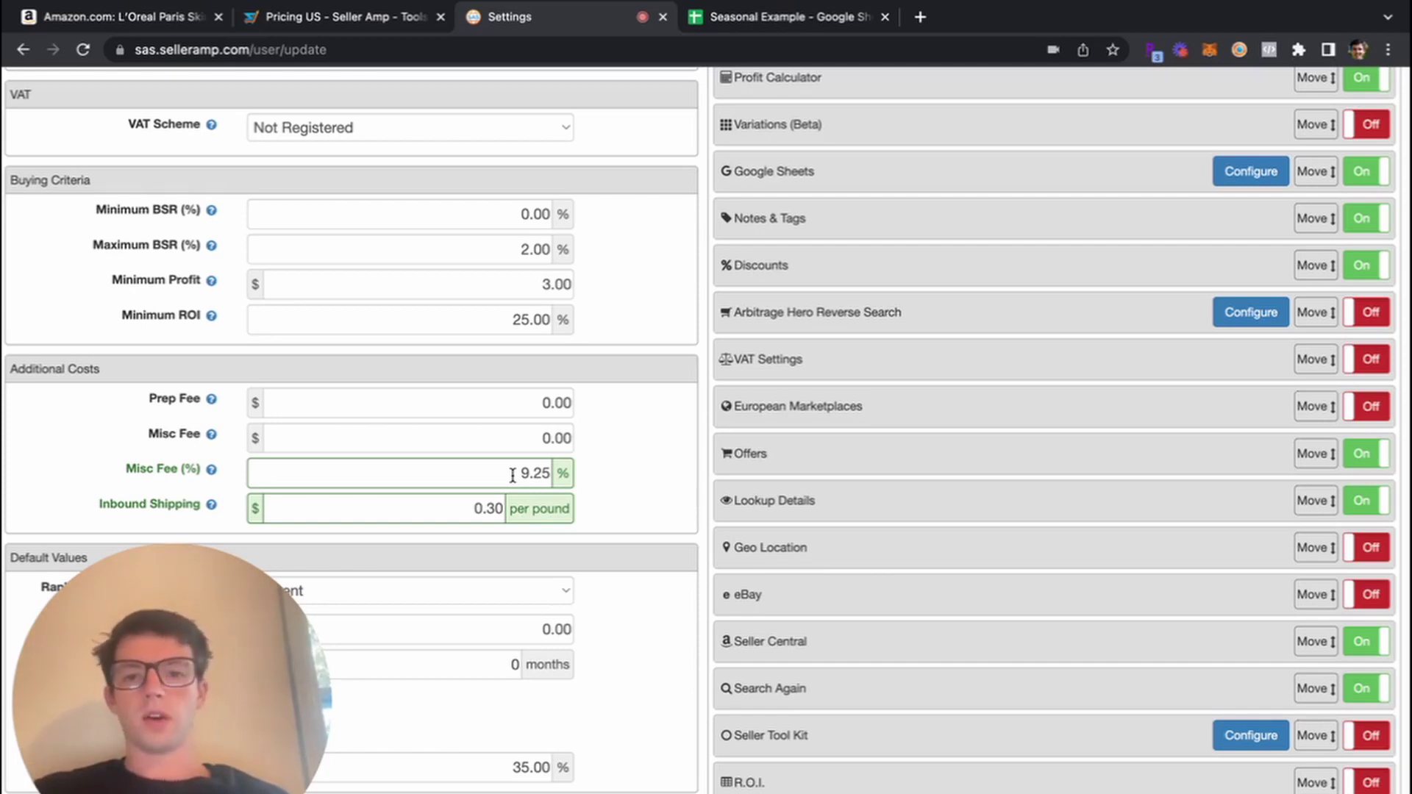
drag(513, 476, 658, 482)
text(6/00)
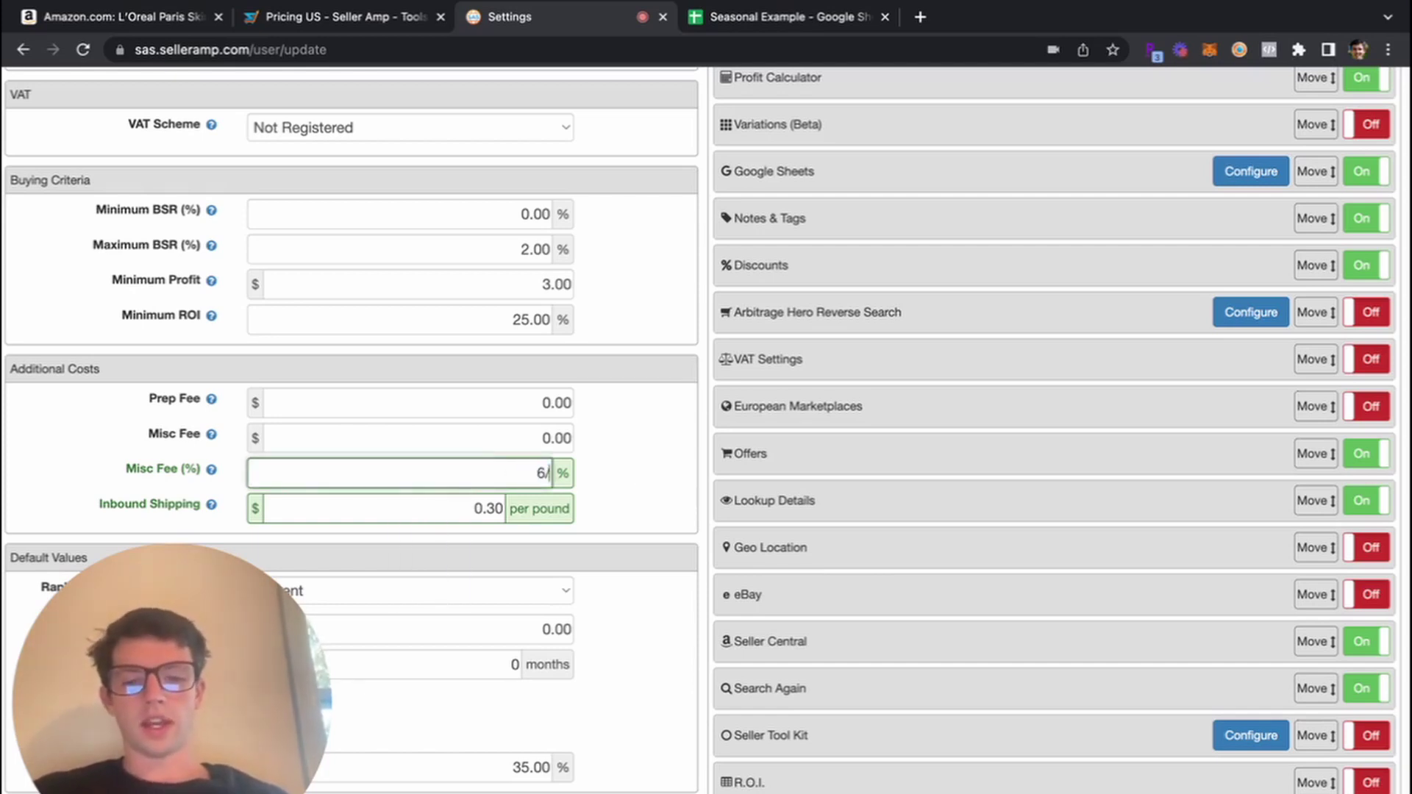
key(BackSpace)
key(BackSpace)
key(BackSpace)
text(.00)
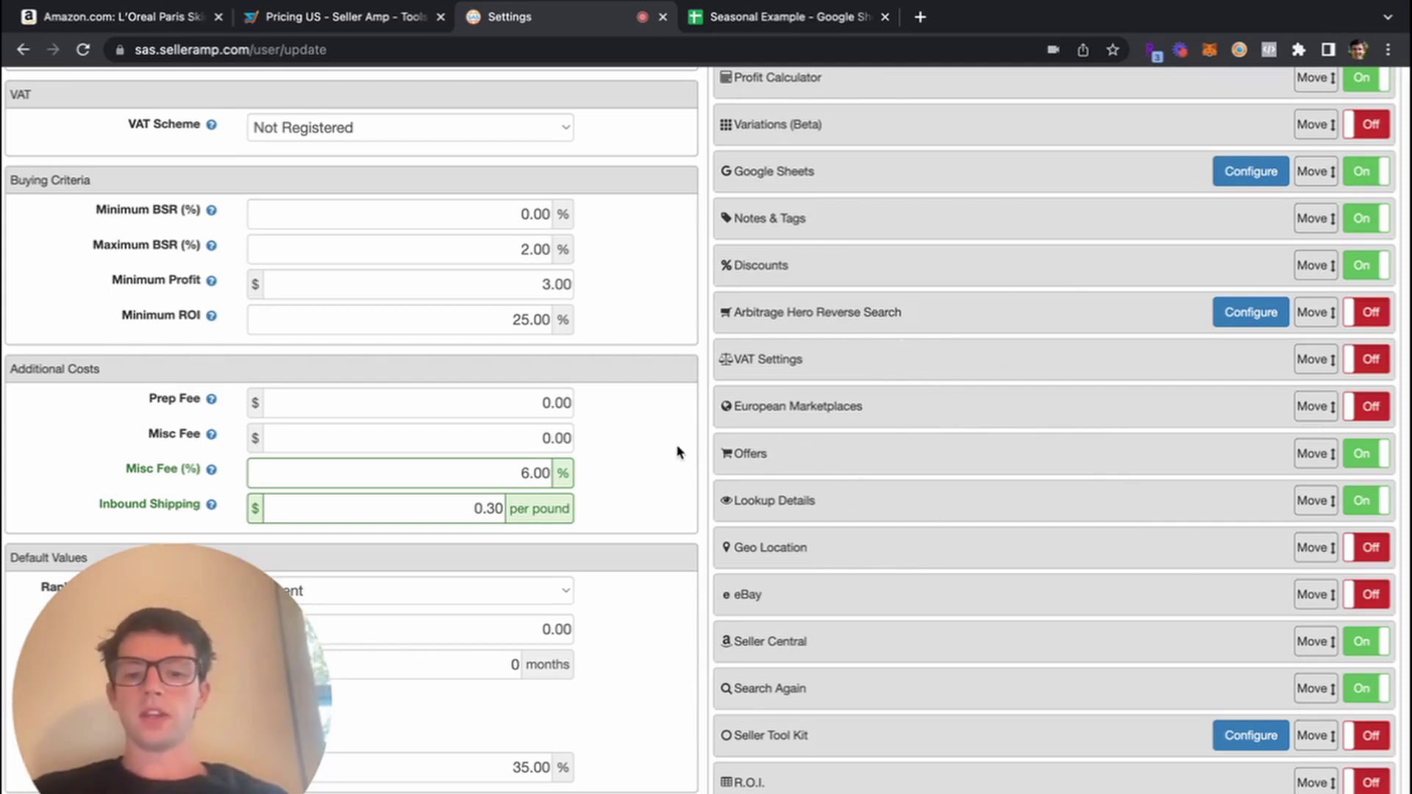
scroll(678, 451, down, 3)
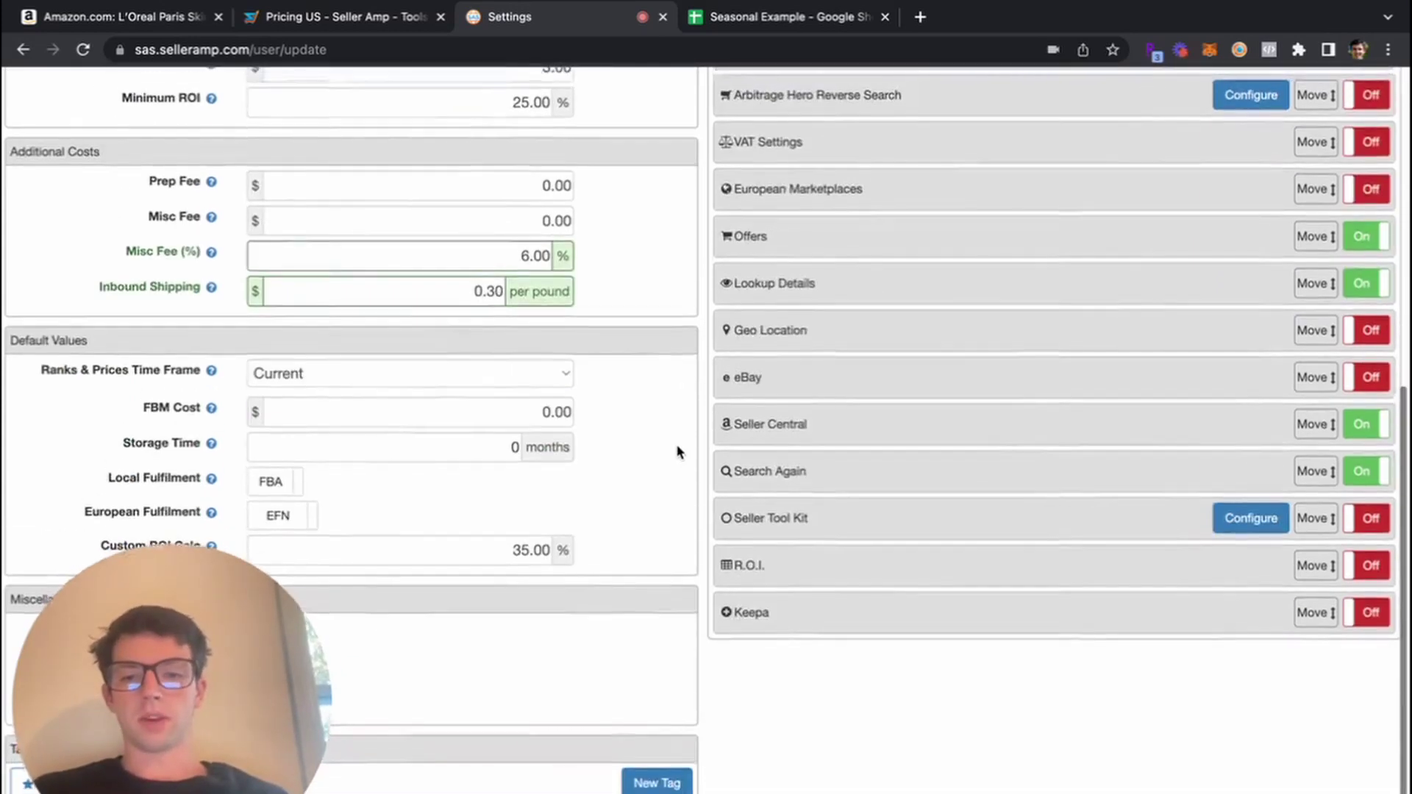
key(Return)
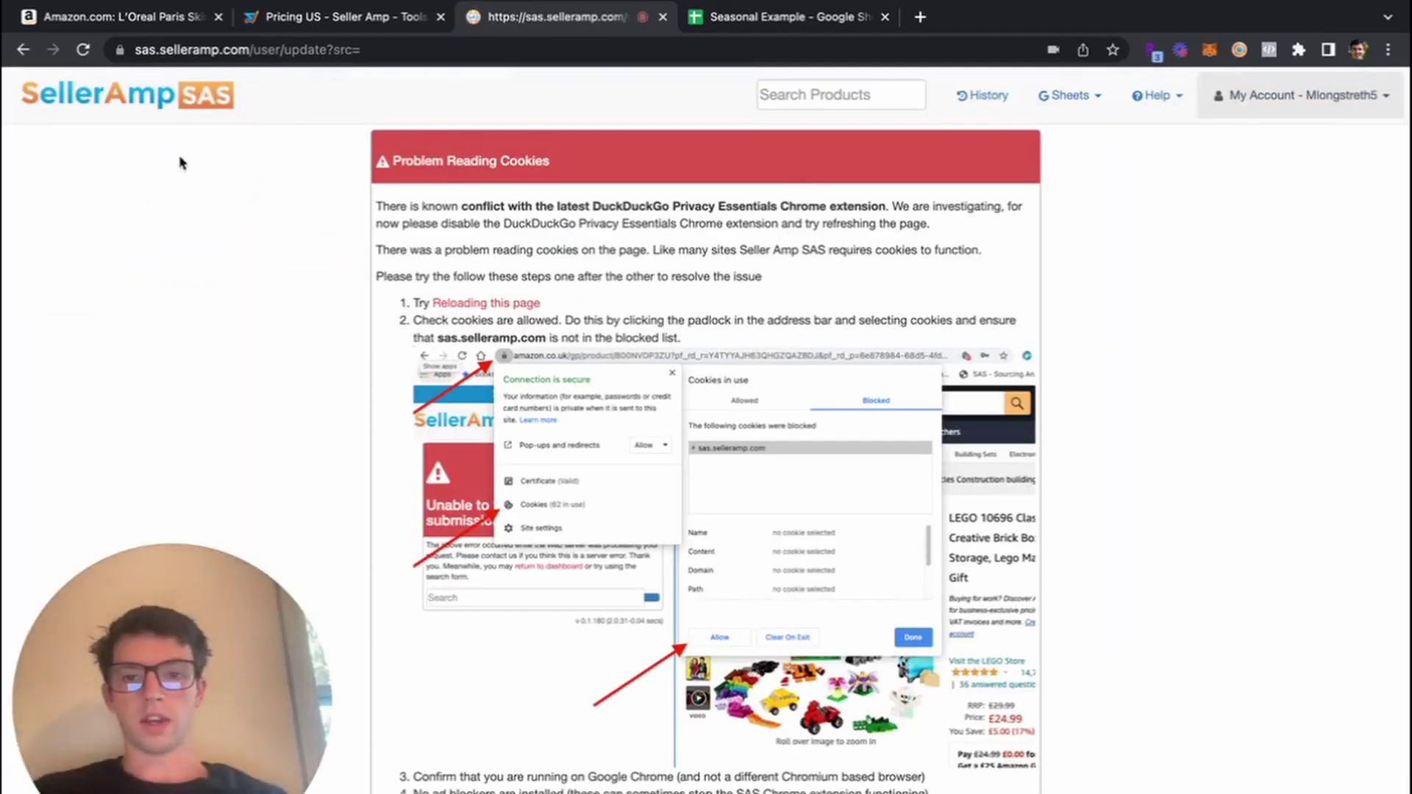
Switch to the L'Oreal Revitalift moisturizer page on Amazon and display the SellerAmp panel embedded below the product title
click(121, 37)
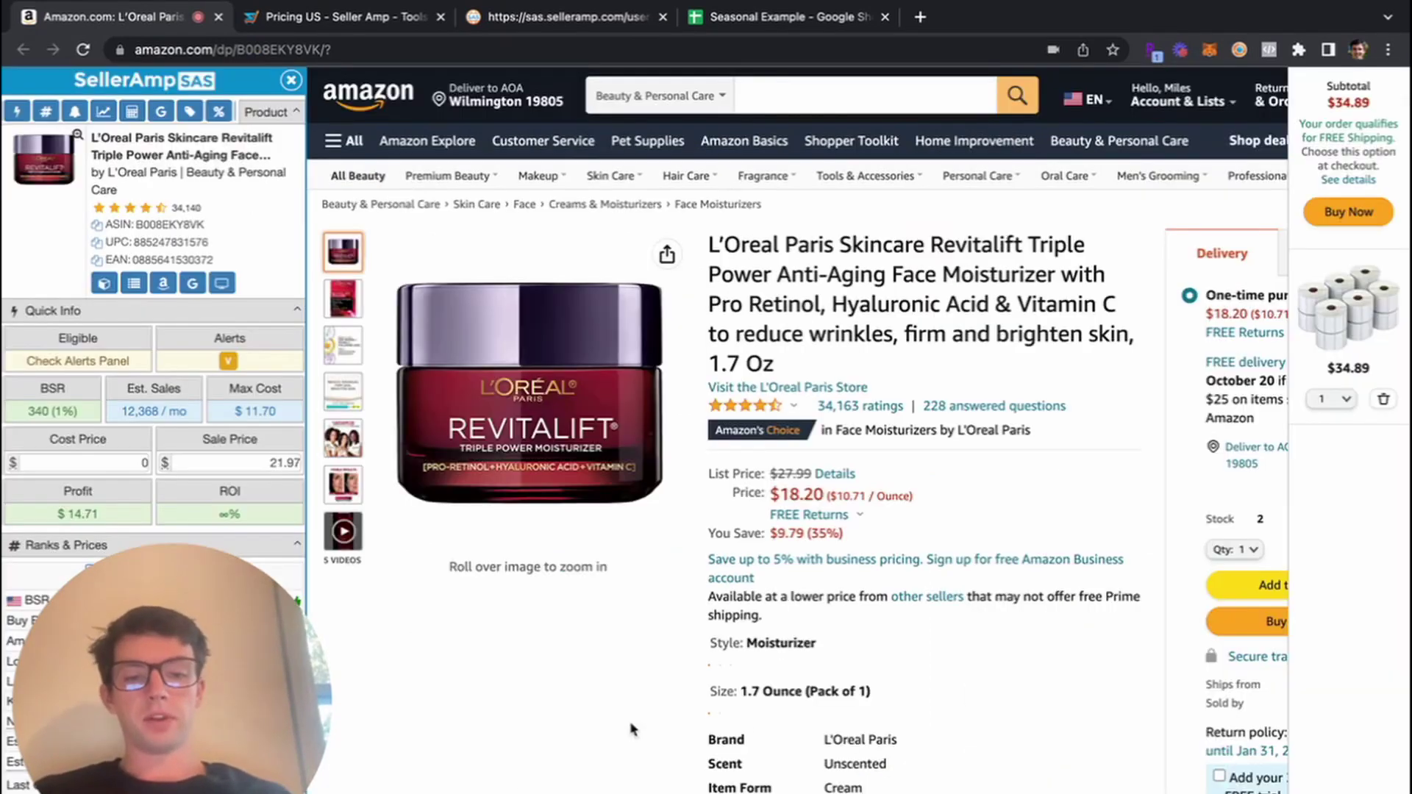
drag(172, 662, 406, 585)
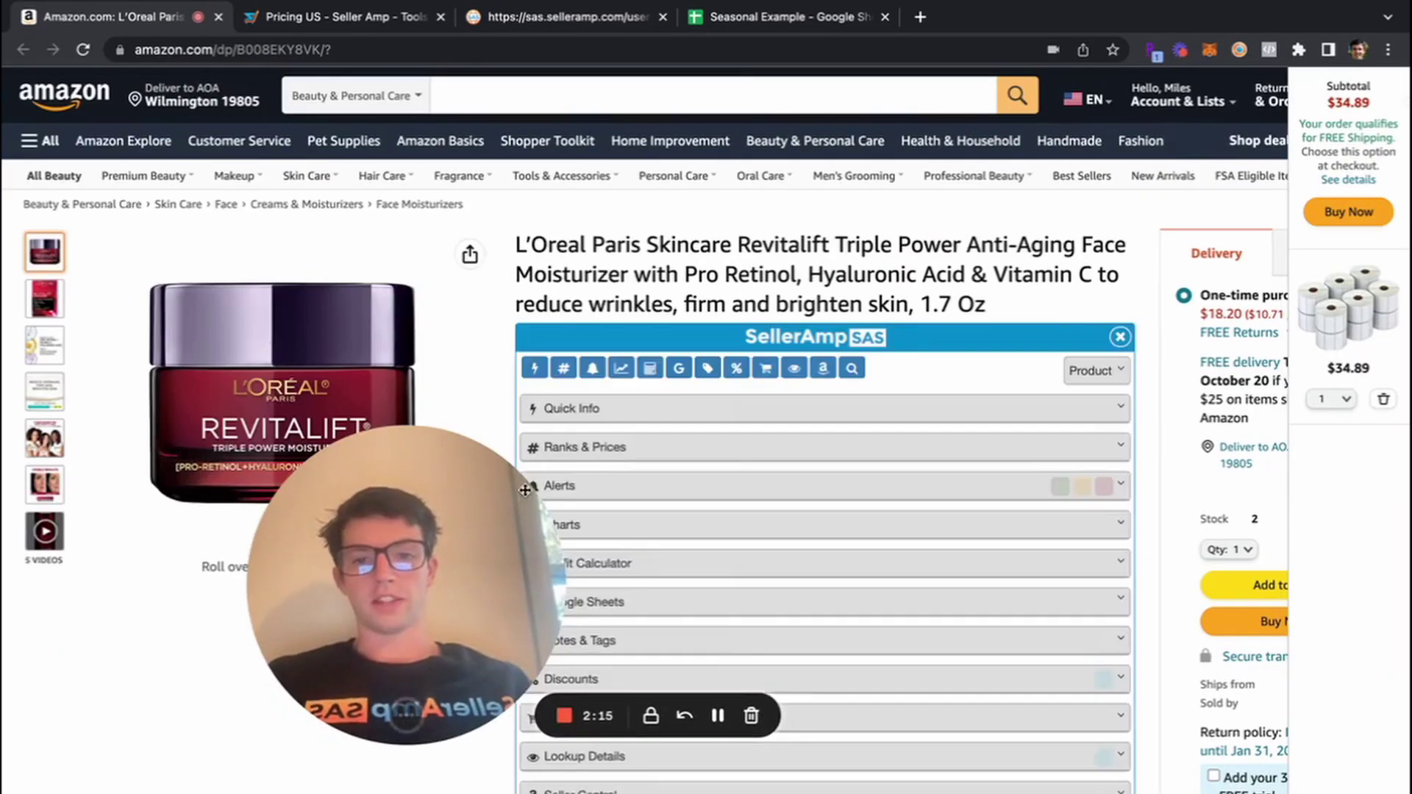
scroll(657, 322, down, 3)
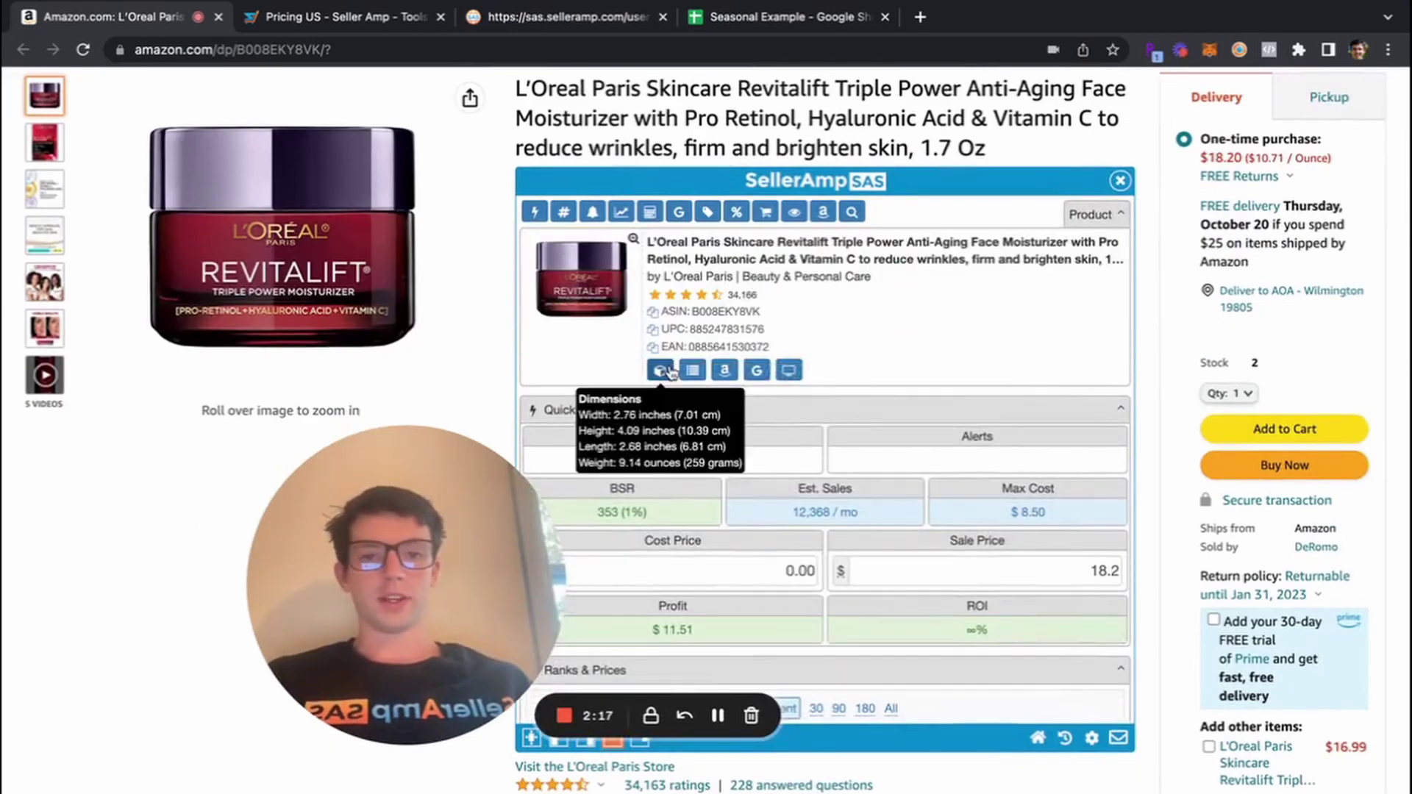
drag(408, 488, 173, 551)
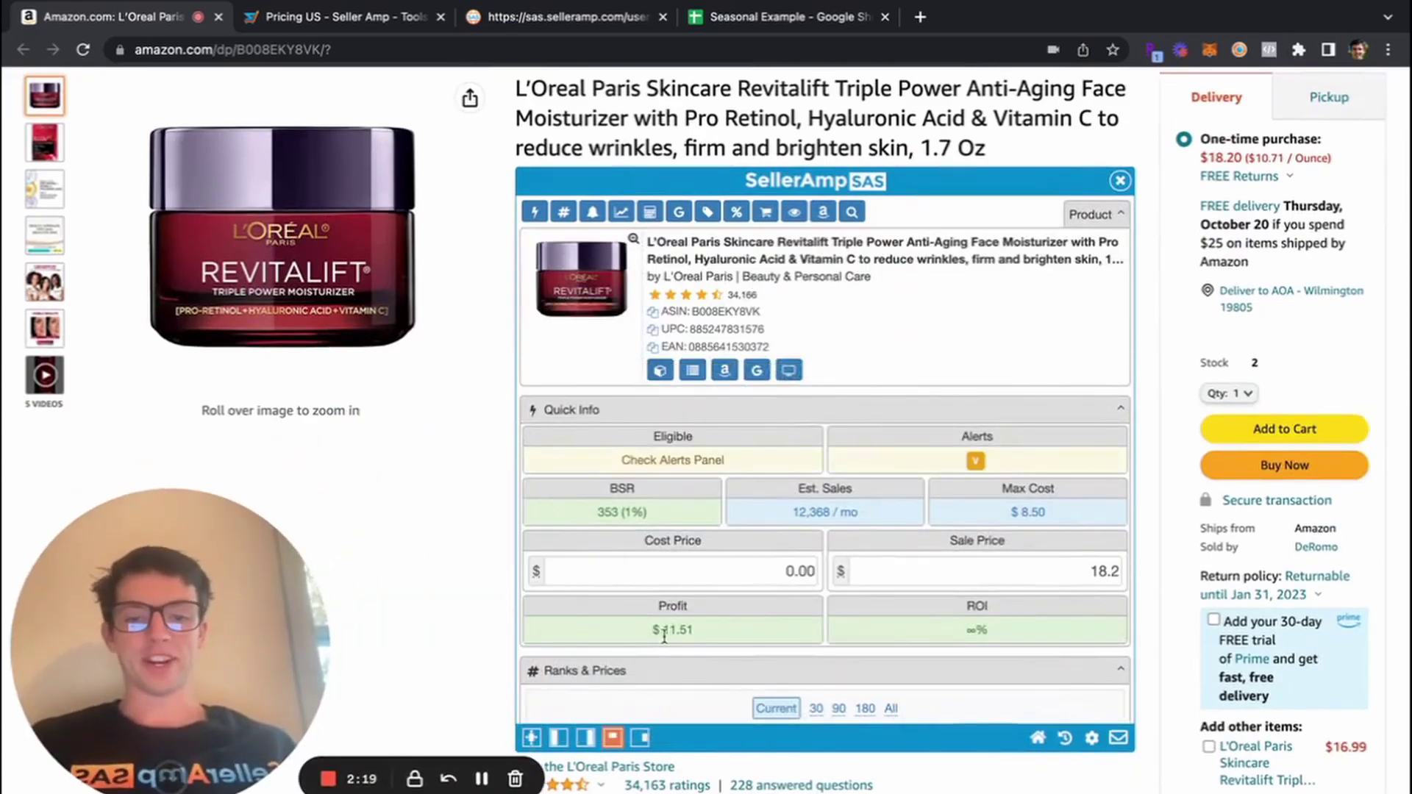
click(640, 738)
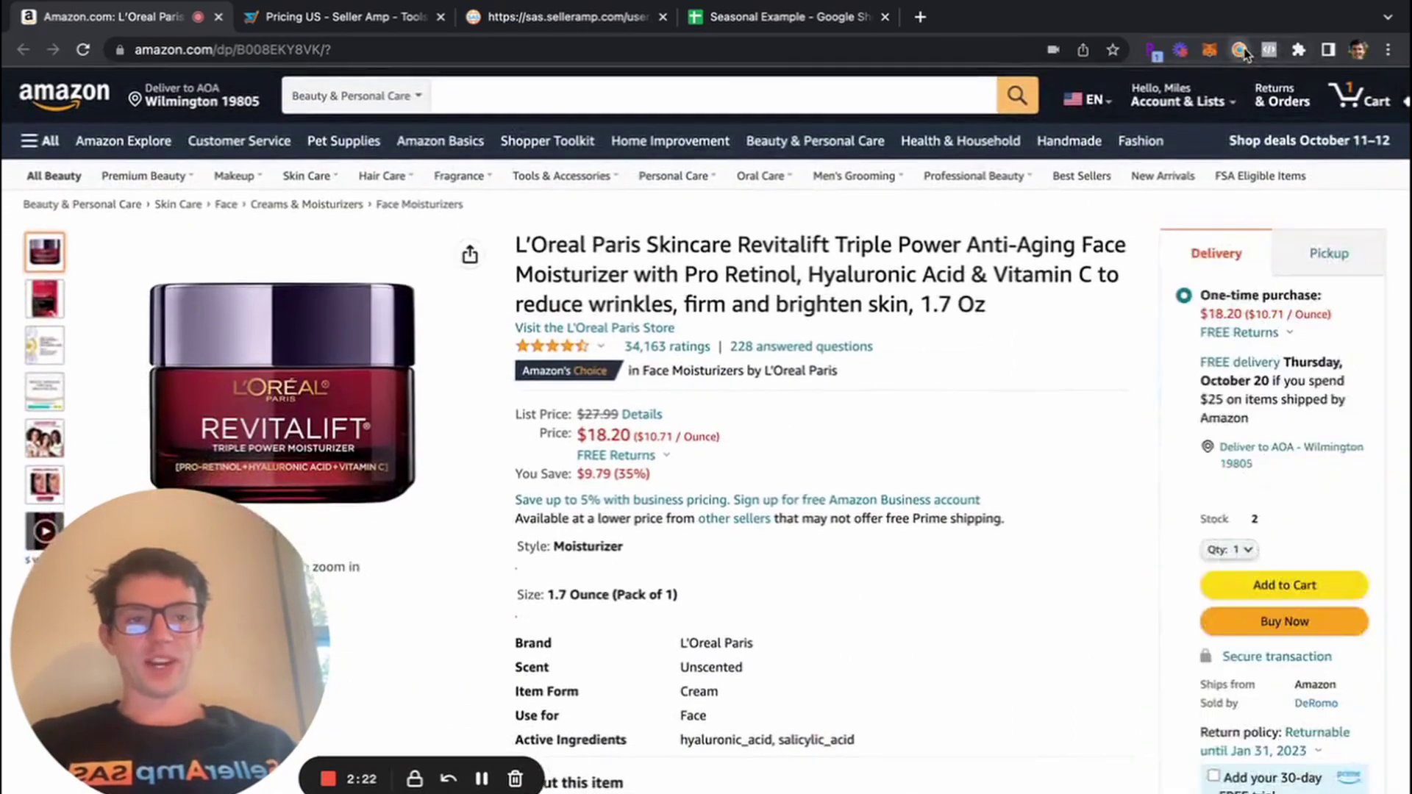
click(1241, 50)
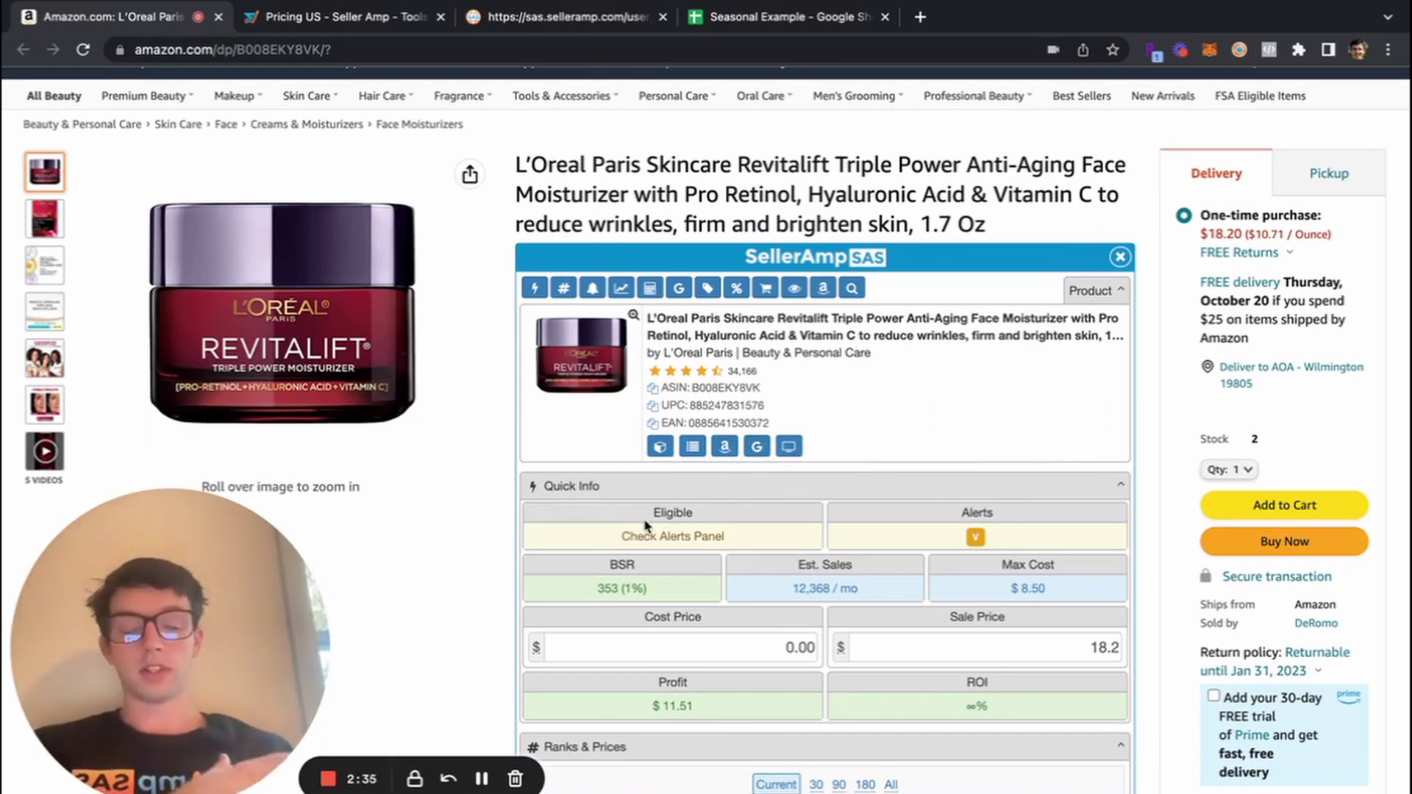
Test a cost price of $8.50 in Quick Info and replace it with $6.00
scroll(645, 524, down, 2)
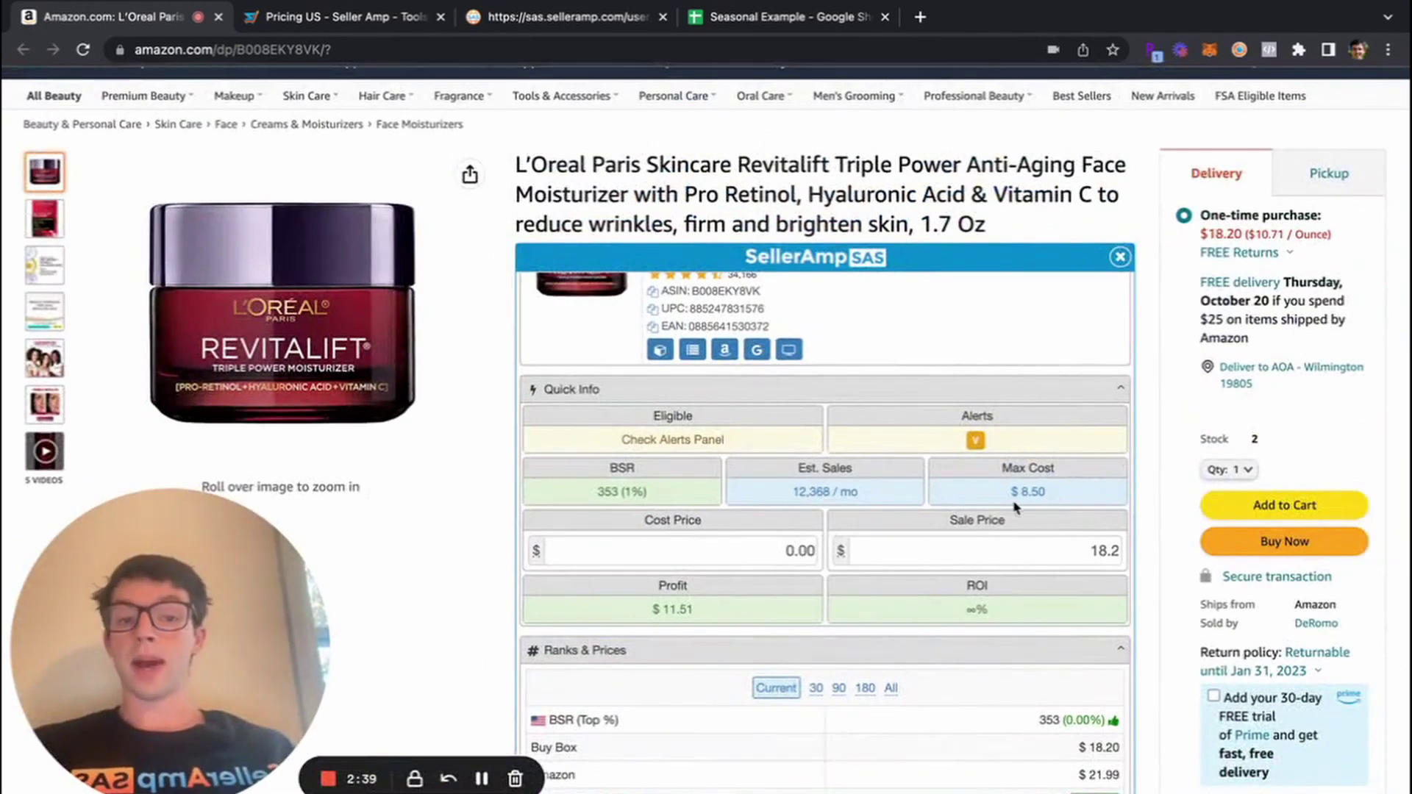
click(761, 550)
text(8.50)
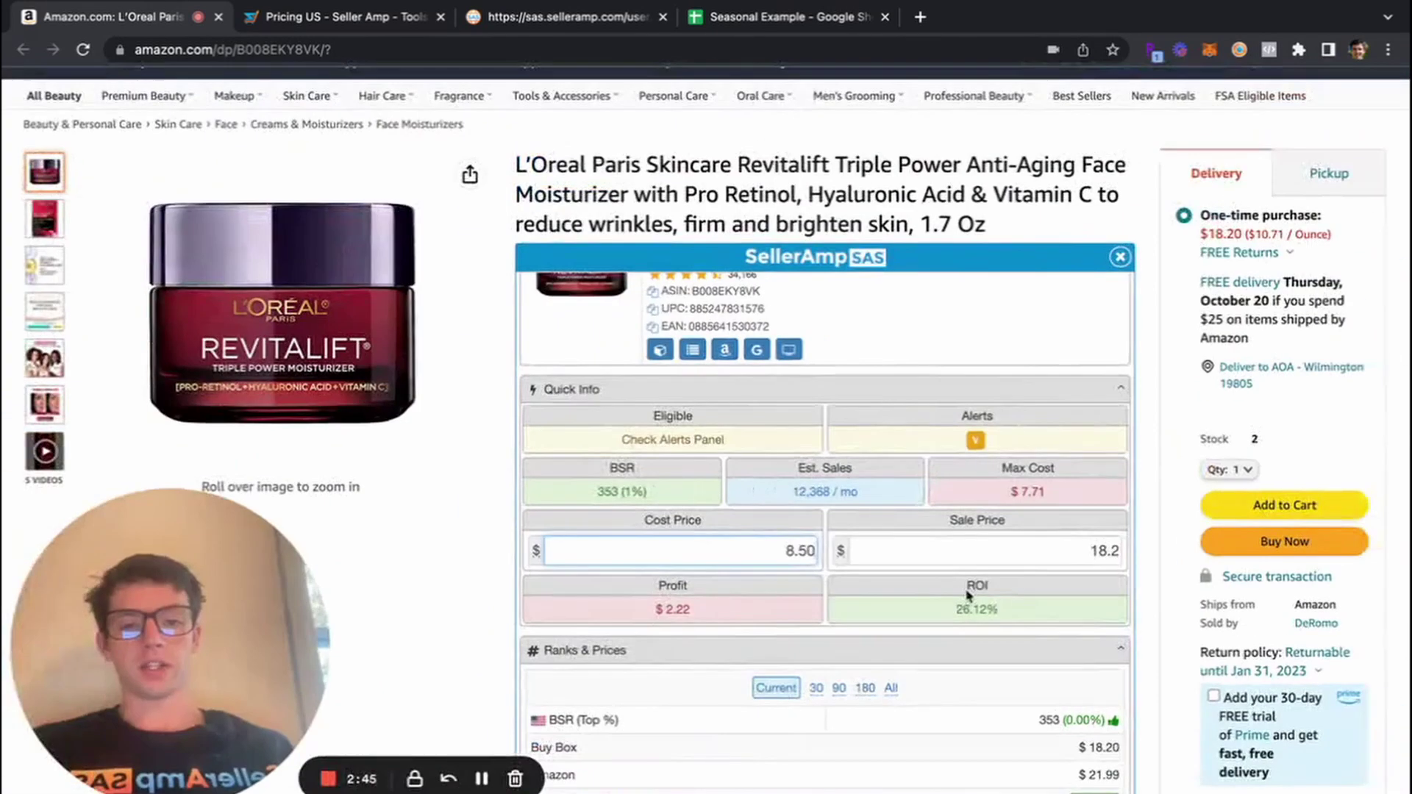
drag(770, 551, 868, 552)
text(6.00)
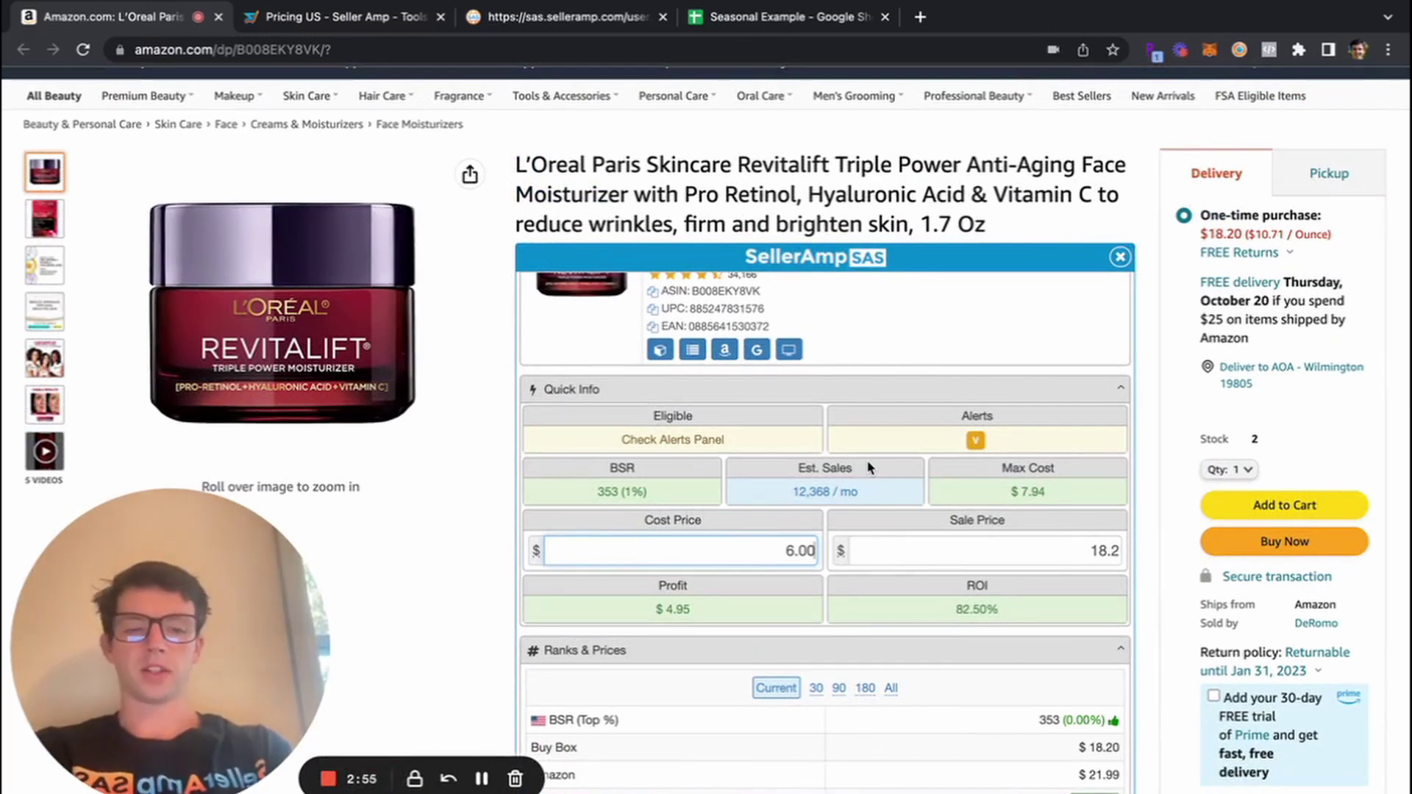
View the moisturizer's dimensions and feature description in SellerAmp, and open its Amazon product page in a separate tab
scroll(869, 467, up, 2)
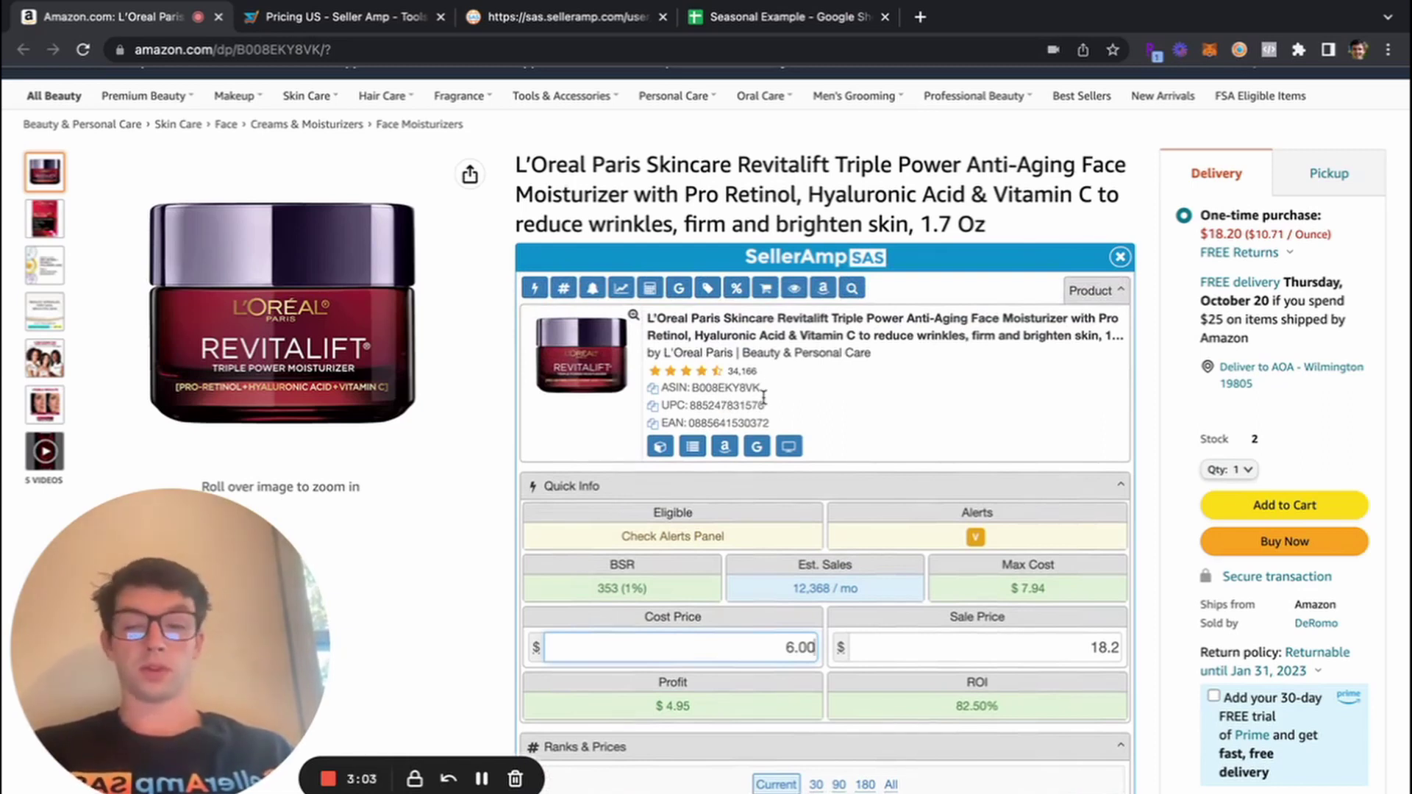
mouse_move(661, 452)
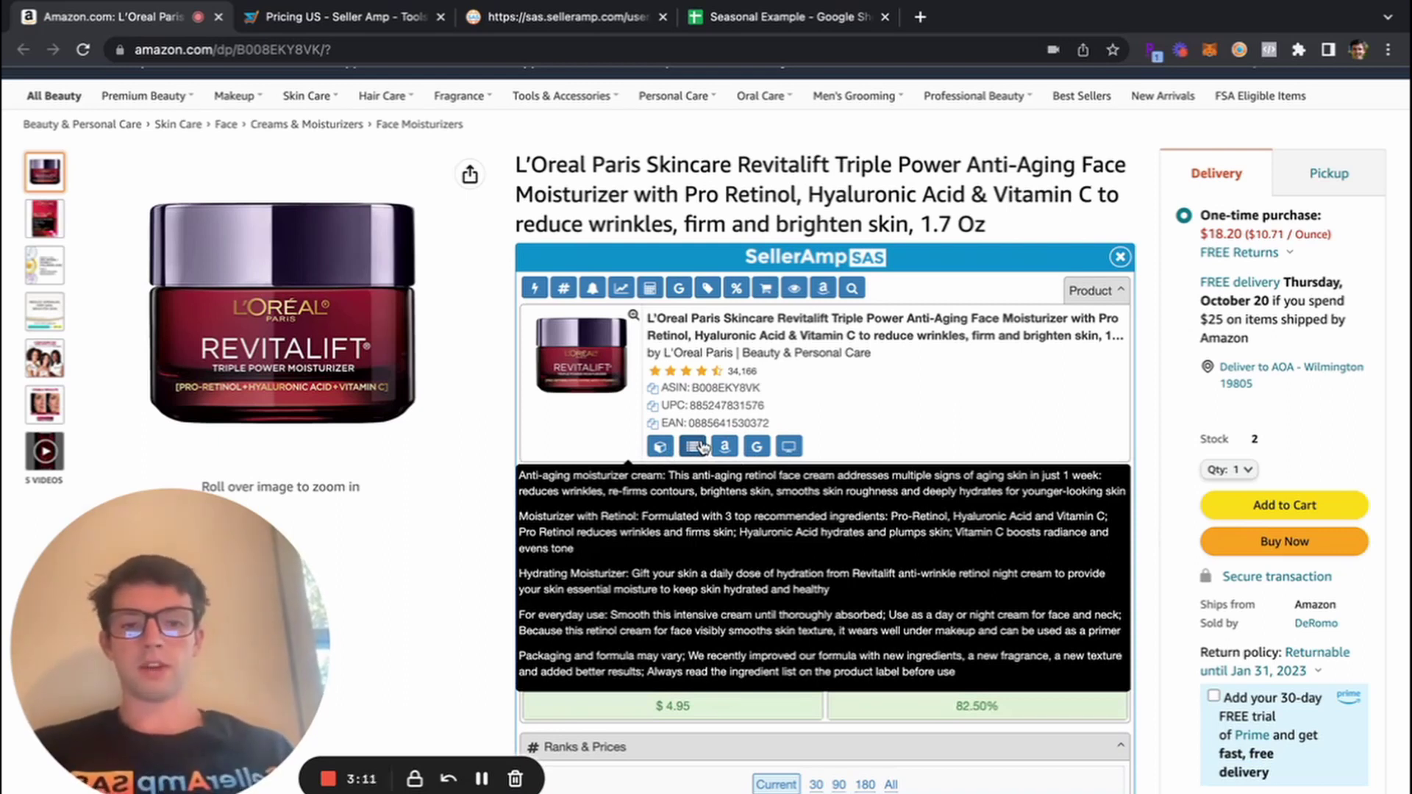
click(723, 448)
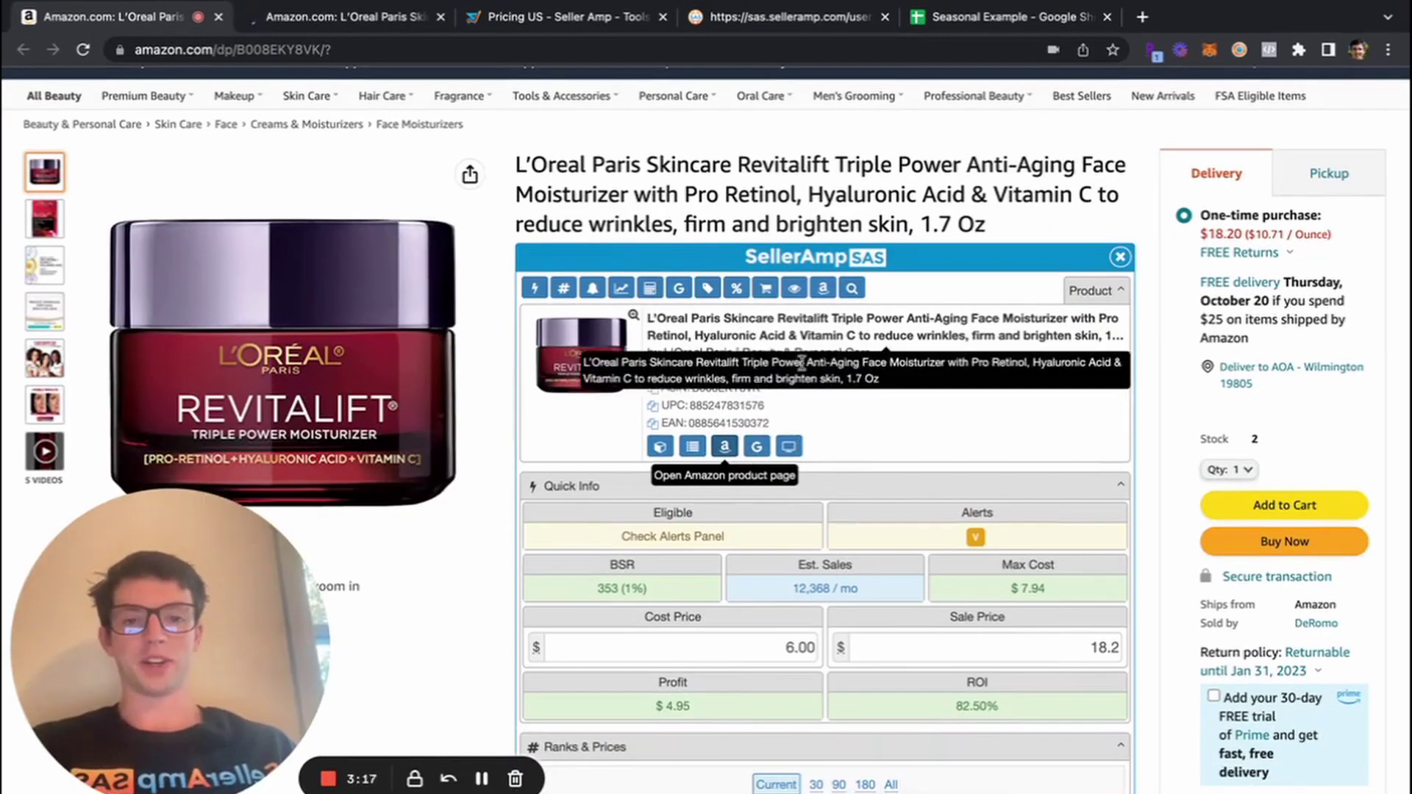
Search Google for the moisturizer's product title from SellerAmp and look through the Shopping results for other retailers' prices
click(757, 447)
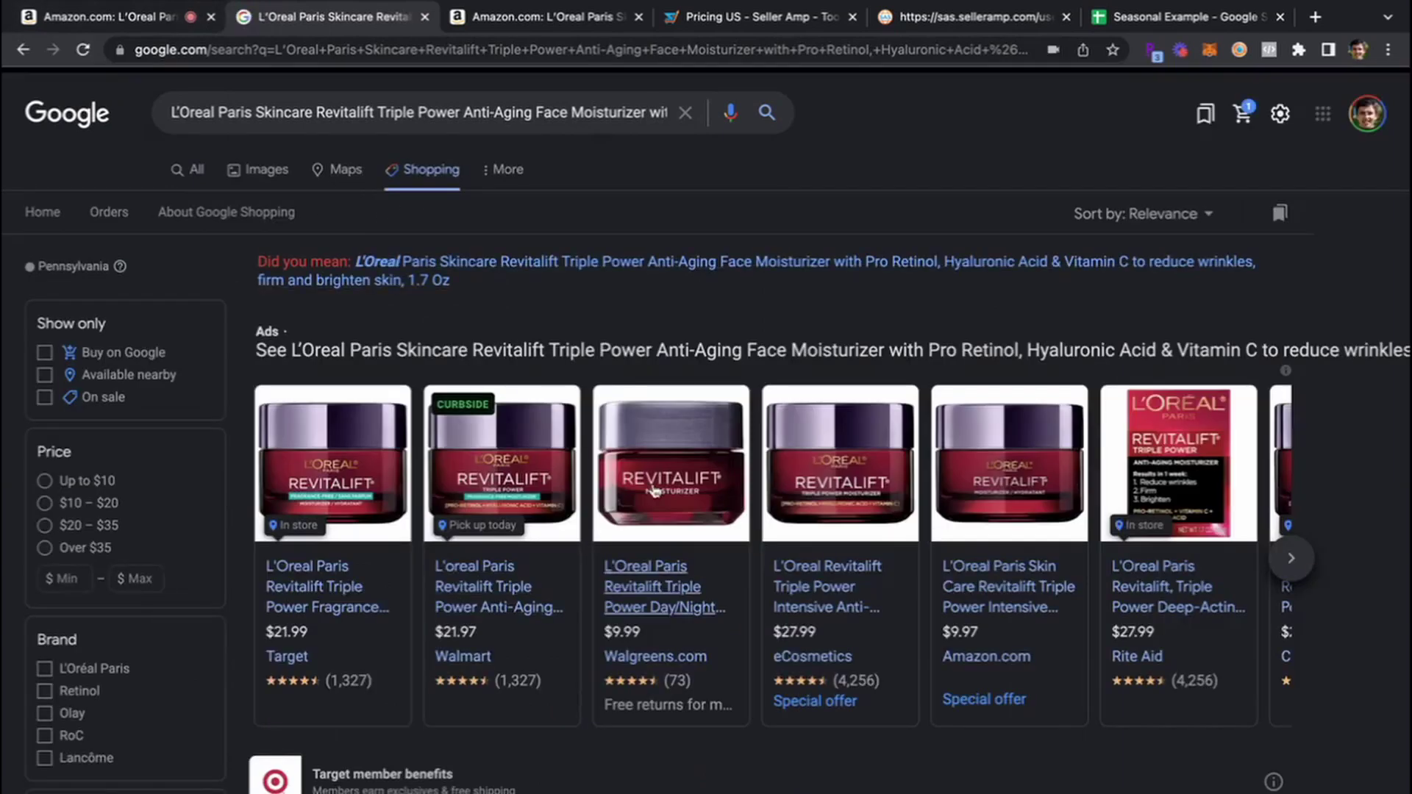
click(147, 17)
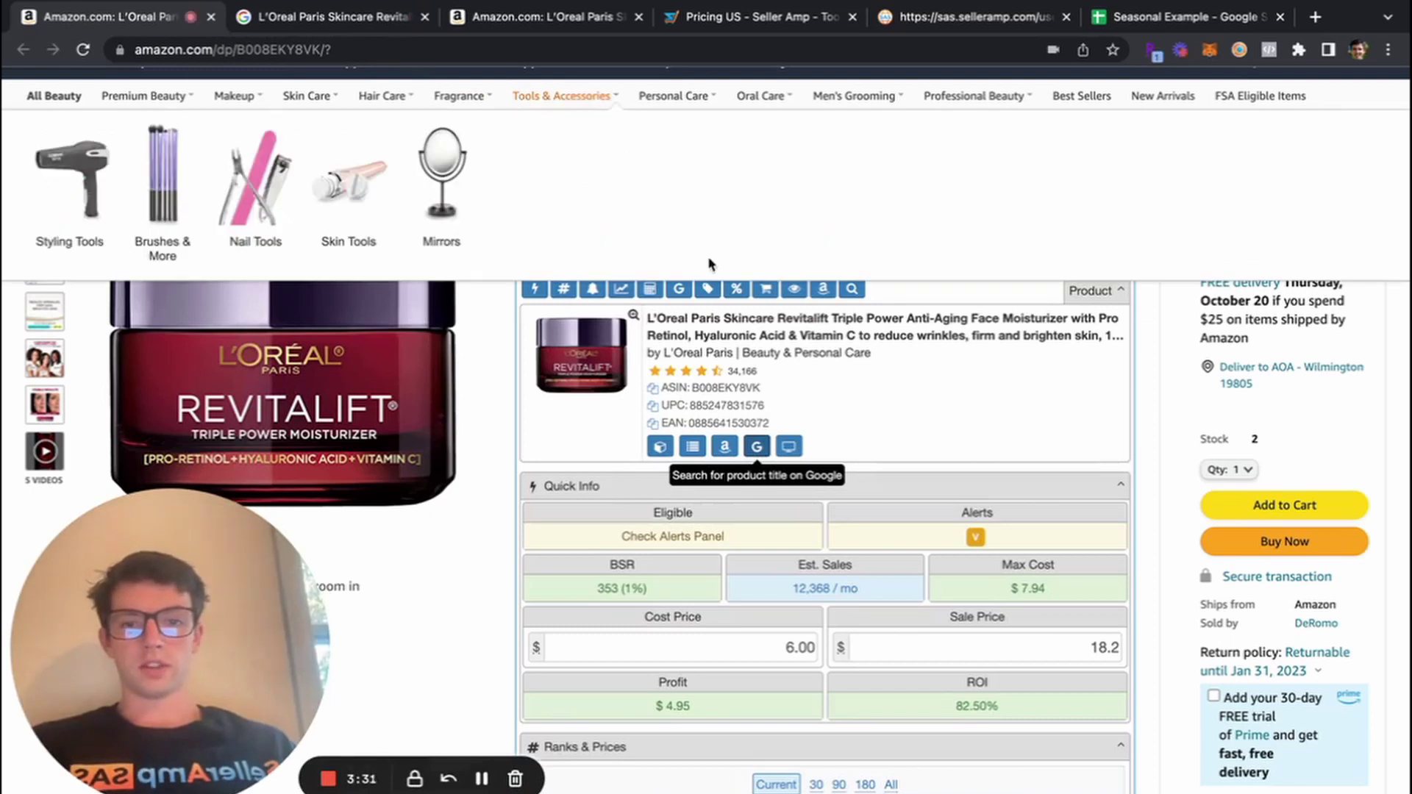
click(373, 28)
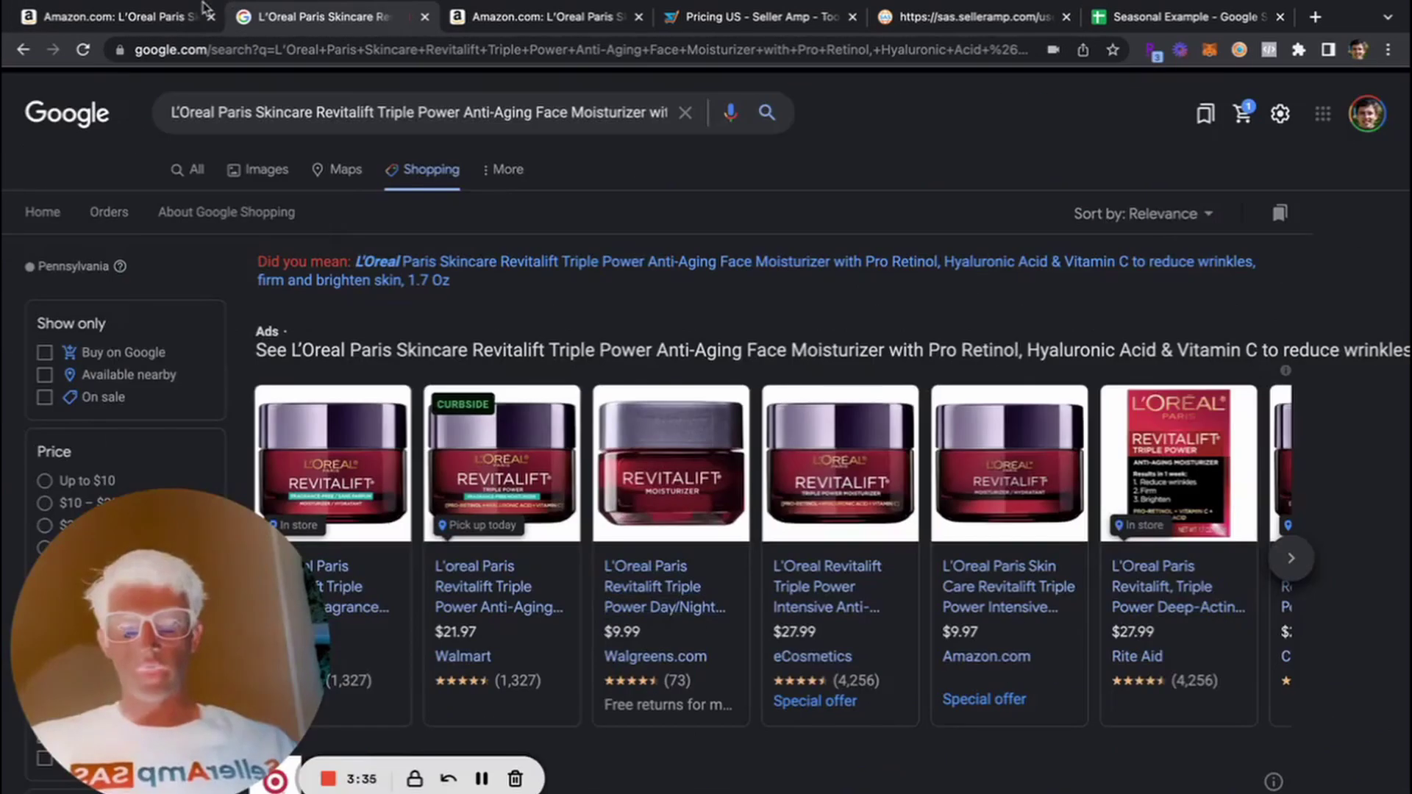
click(156, 28)
click(340, 18)
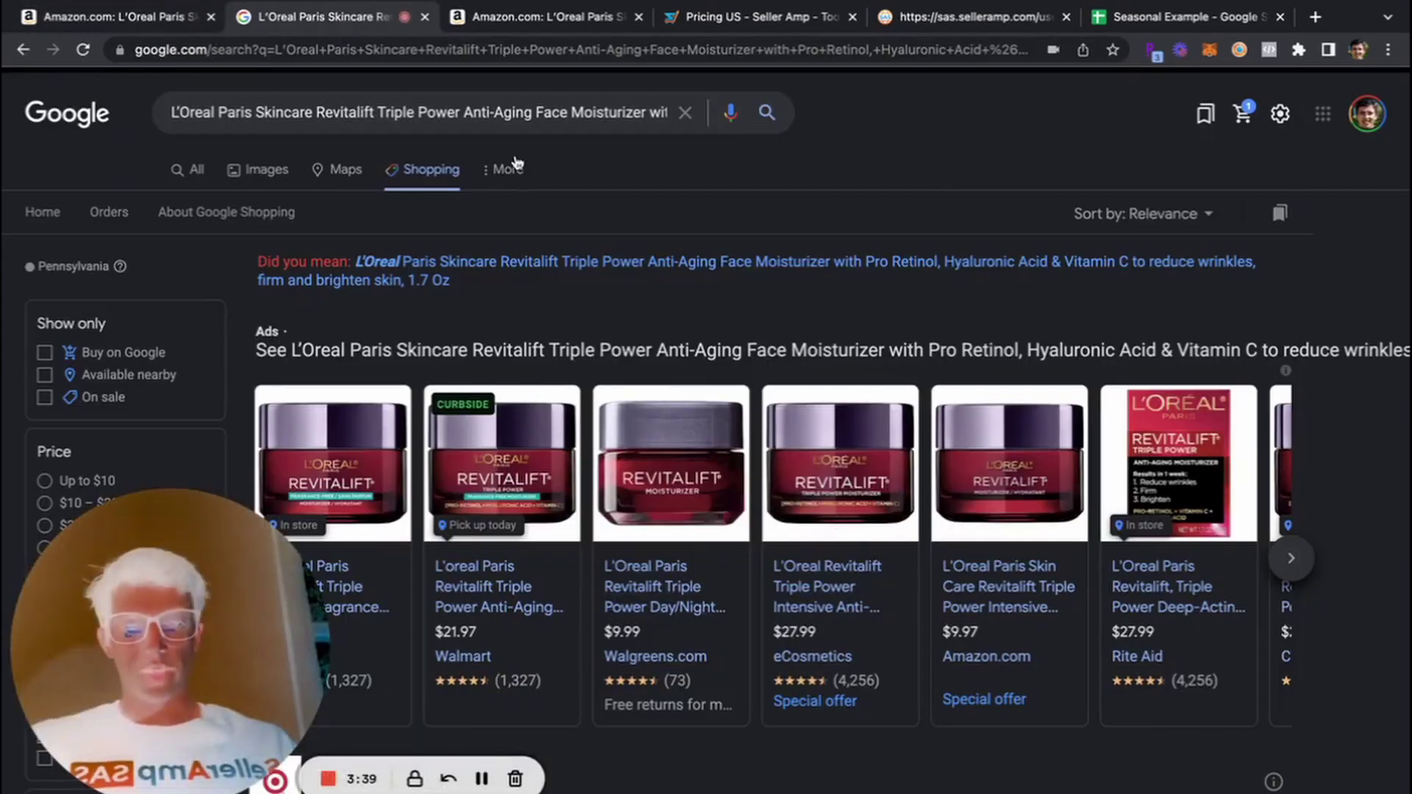
scroll(791, 465, right, 5)
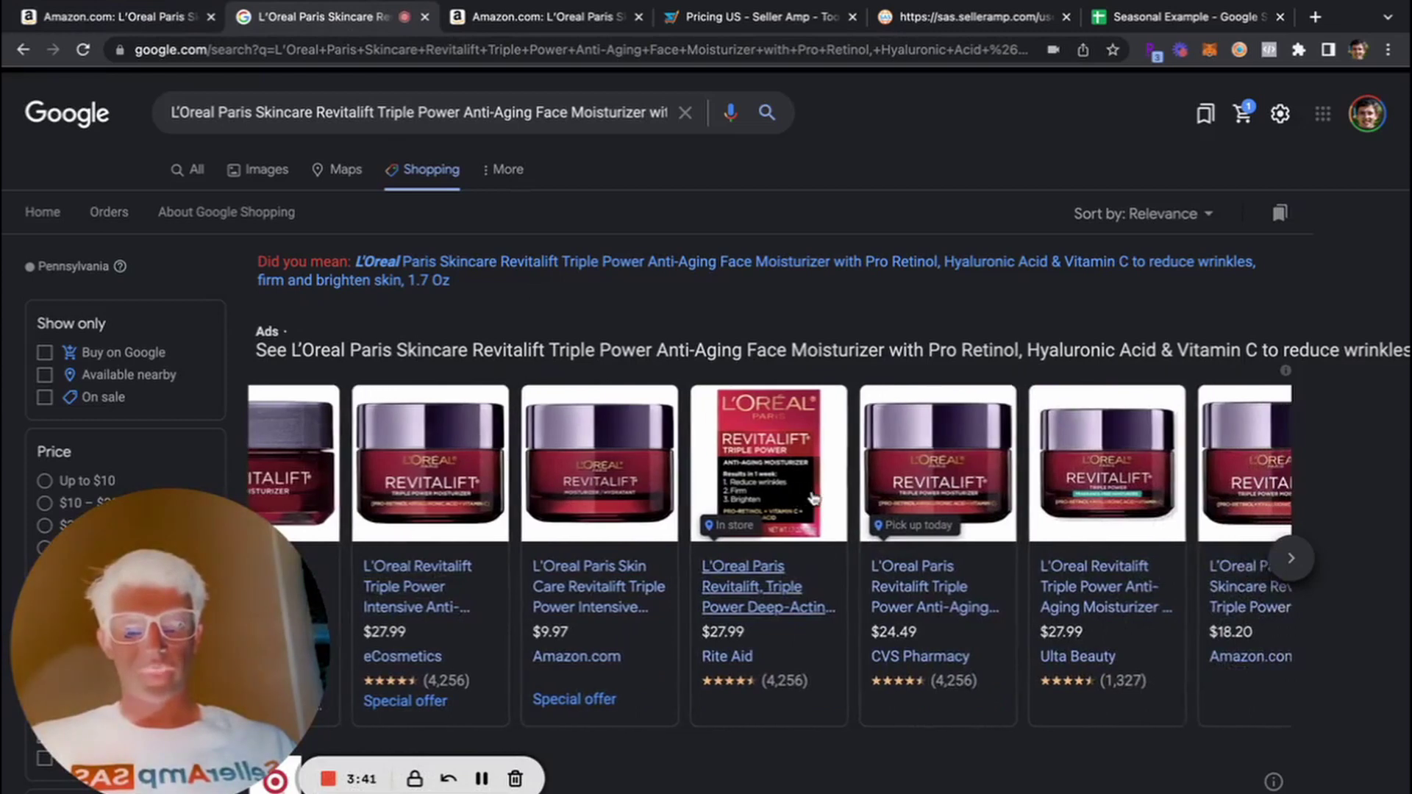
scroll(813, 499, left, 5)
scroll(450, 322, down, 5)
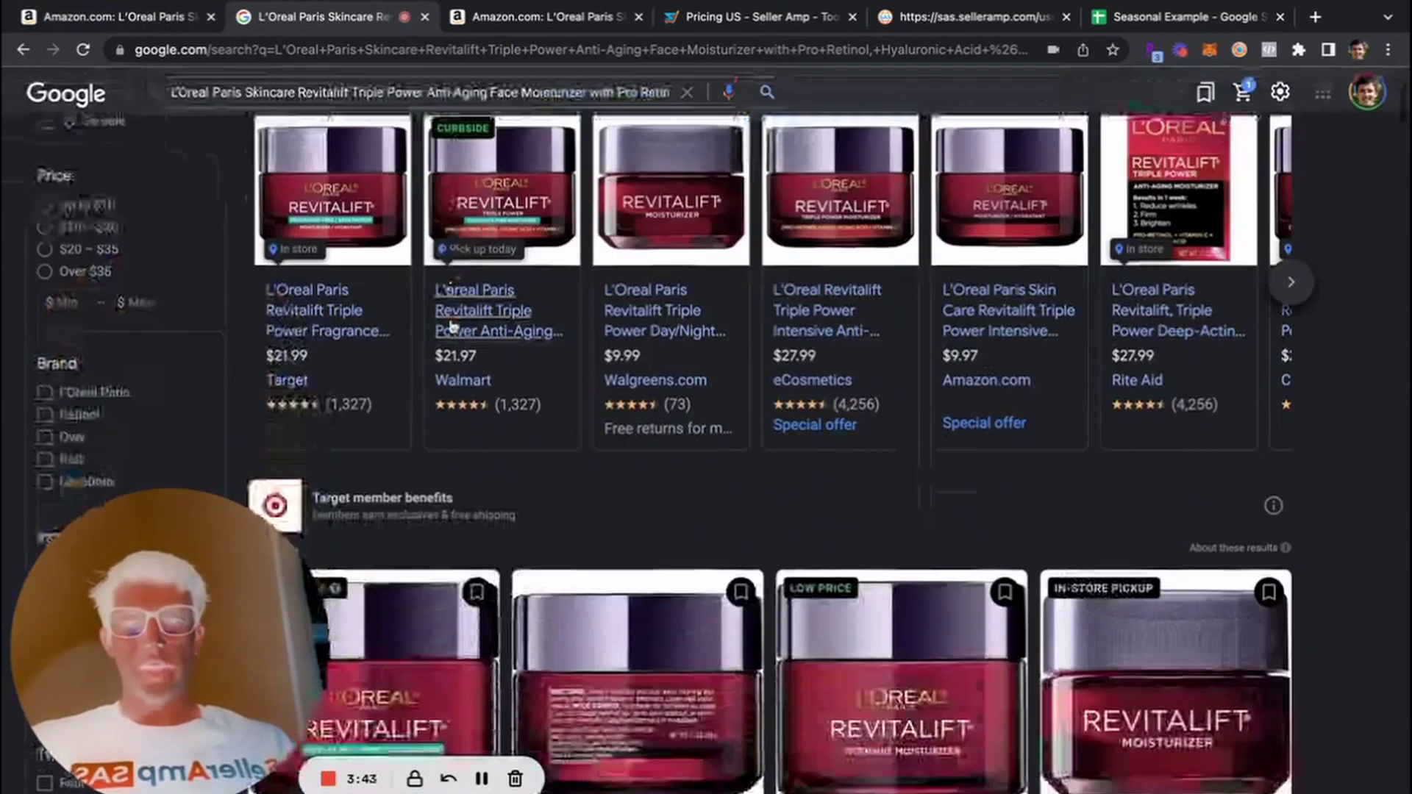
scroll(440, 305, up, 5)
Return to the moisturizer's Amazon page and review SellerAmp's Ranks & Prices and Alerts sections
key(ctrl+shift+Tab)
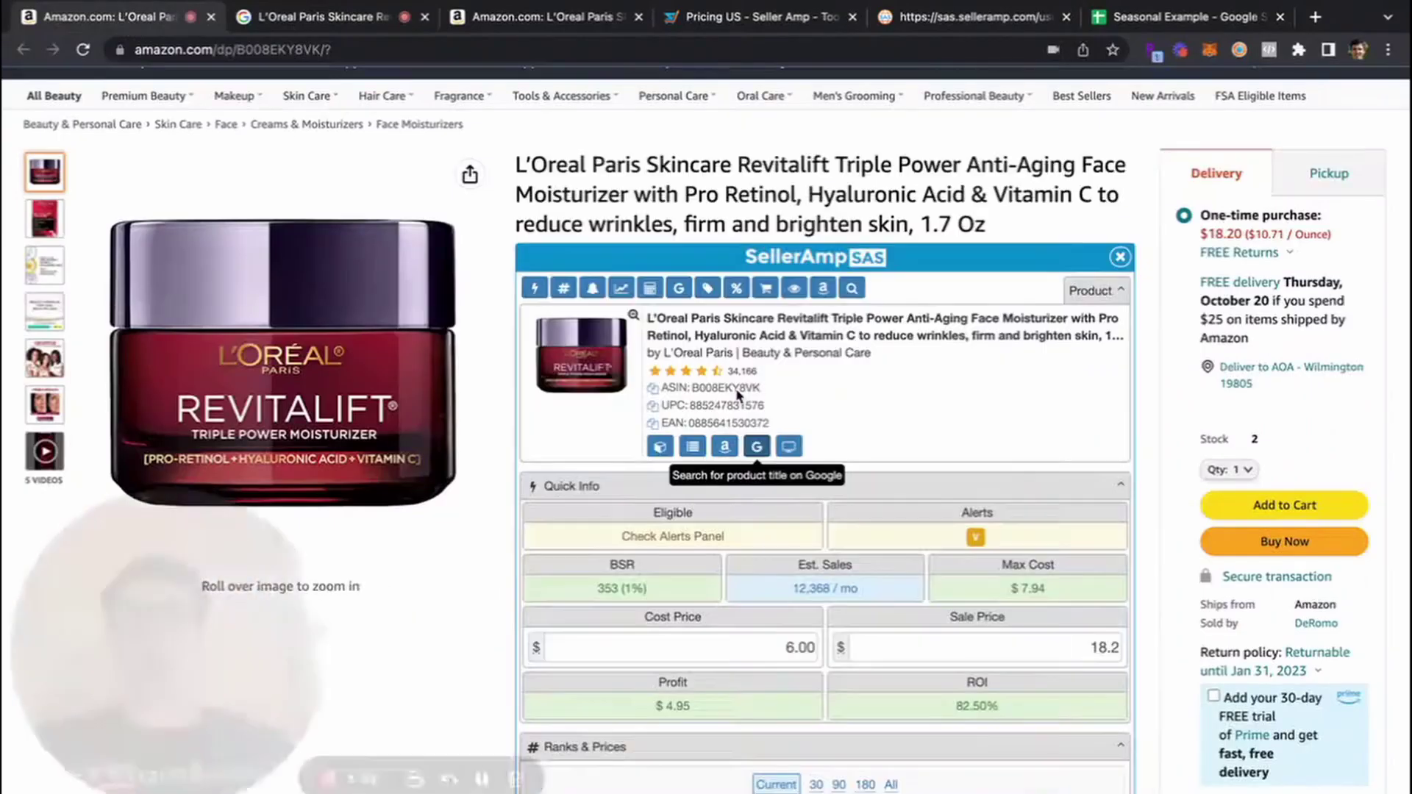
scroll(938, 488, down, 3)
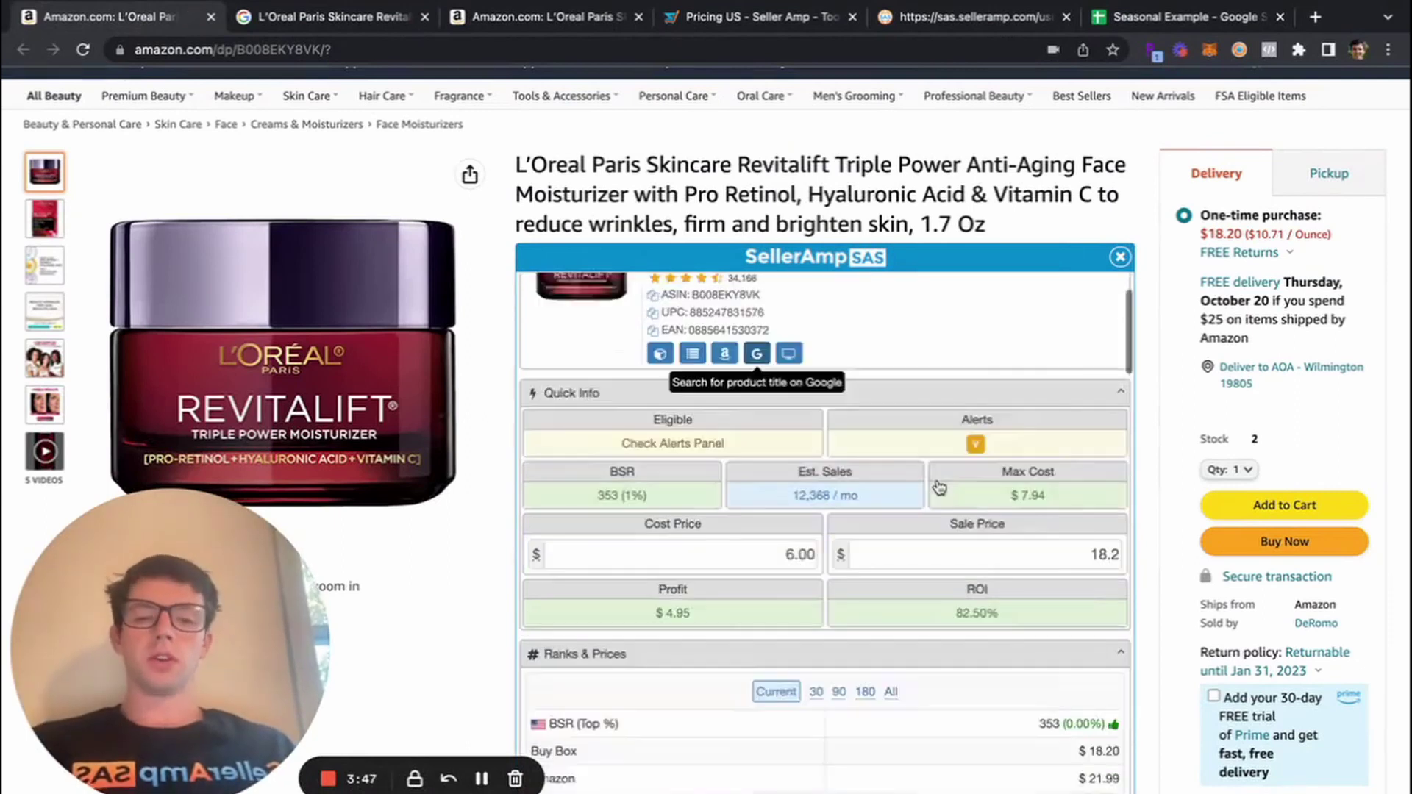
scroll(586, 553, down, 3)
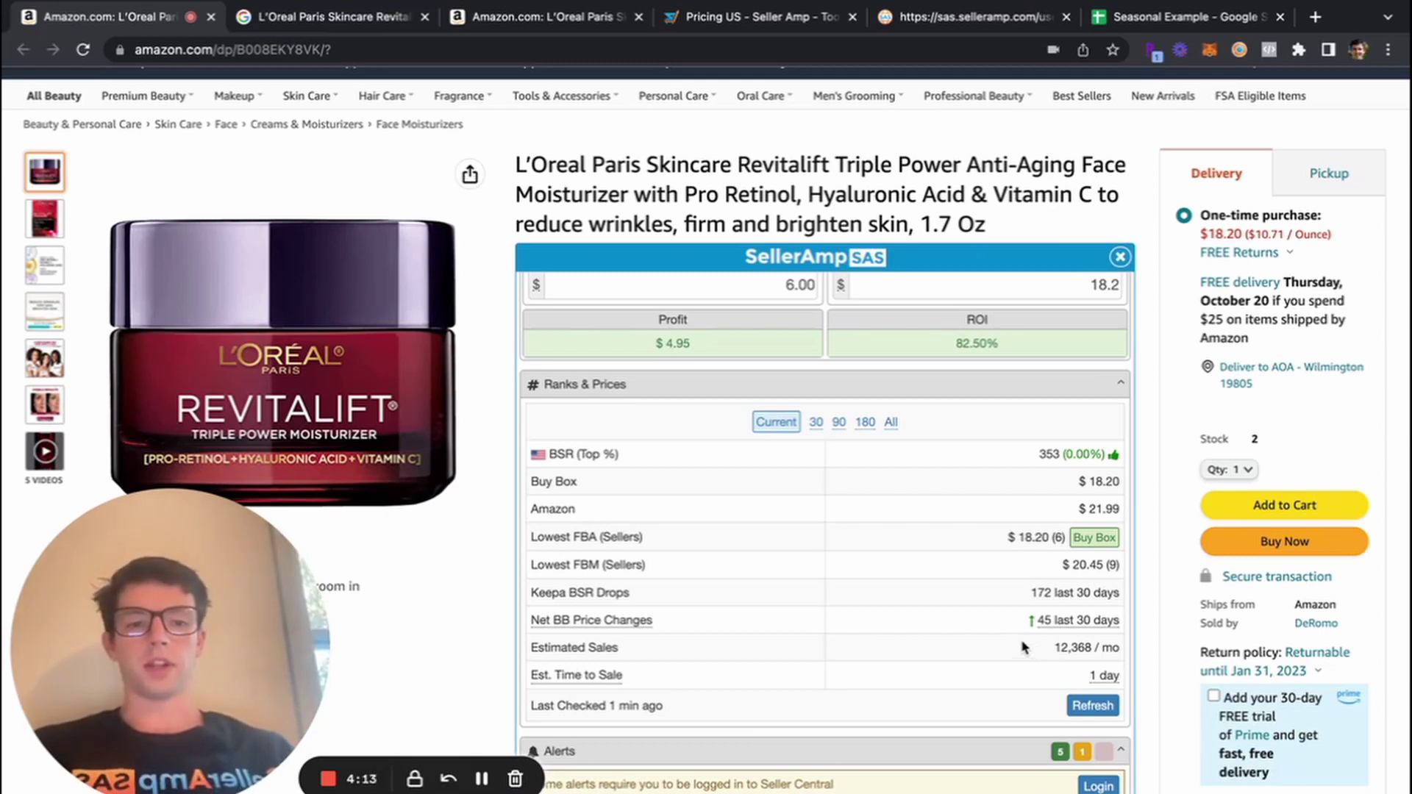
mouse_move(1101, 676)
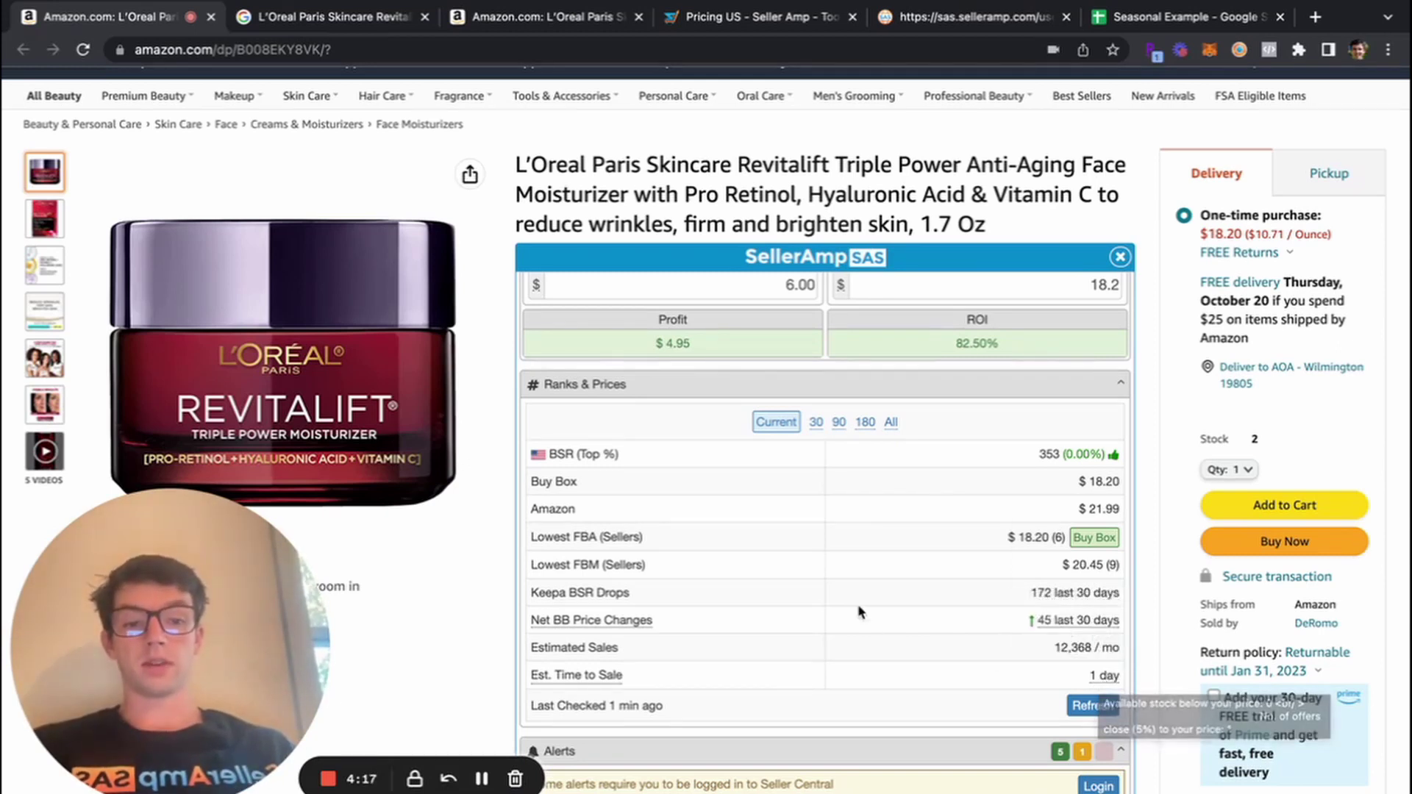
scroll(809, 611, up, 5)
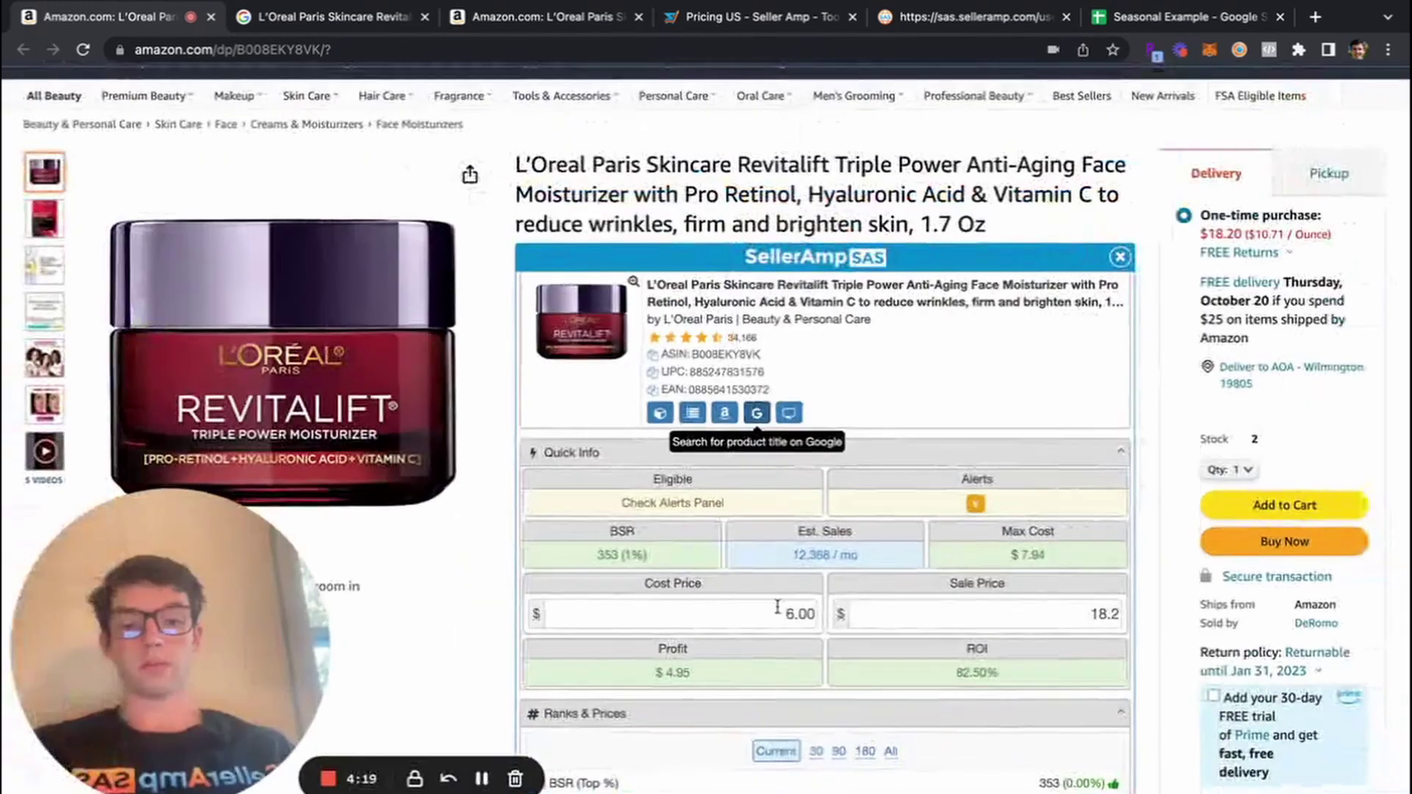
scroll(1088, 615, down, 5)
scroll(1087, 615, down, 3)
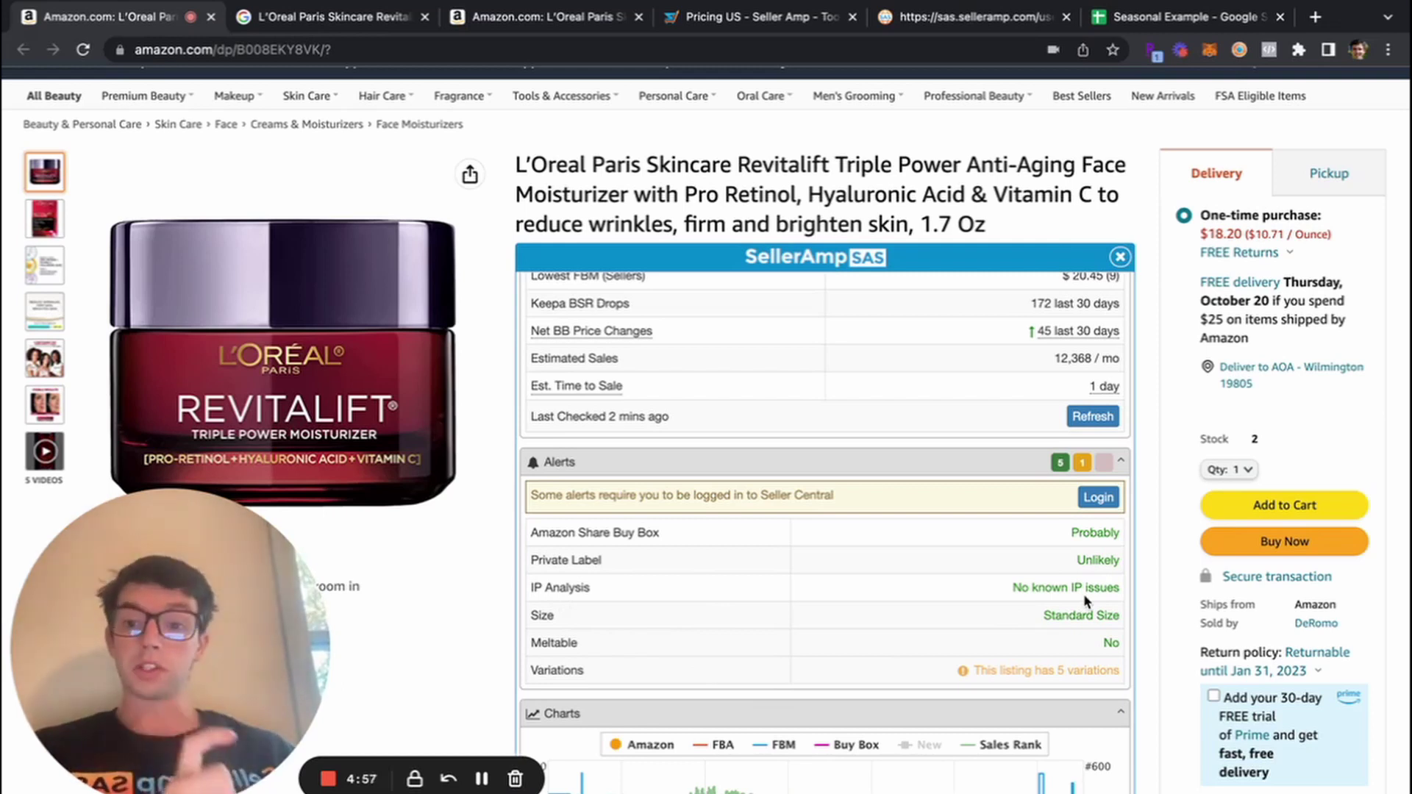
View the price and sales rank charts over each period from Day to All Time, finishing on the Year range
scroll(1083, 594, down, 4)
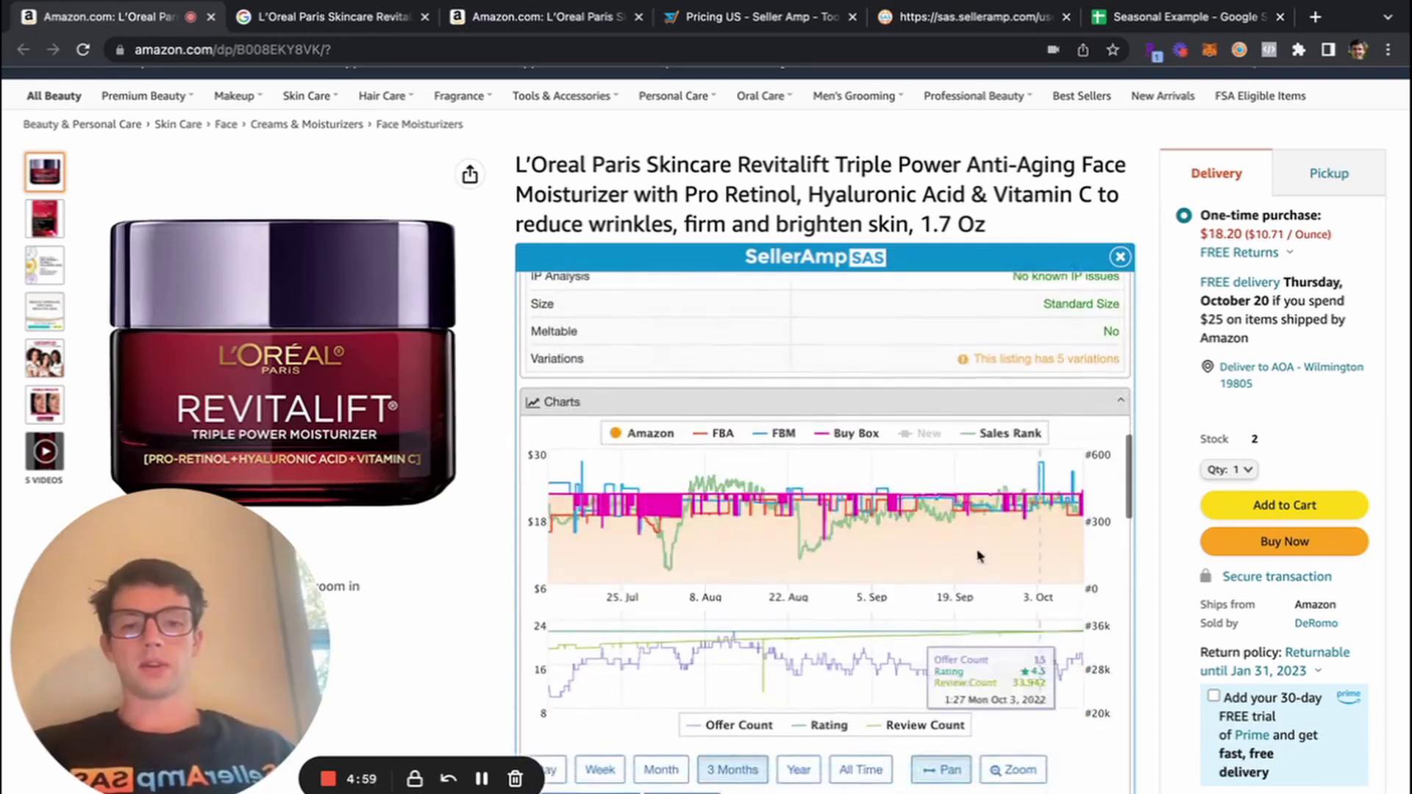
scroll(732, 522, down, 1)
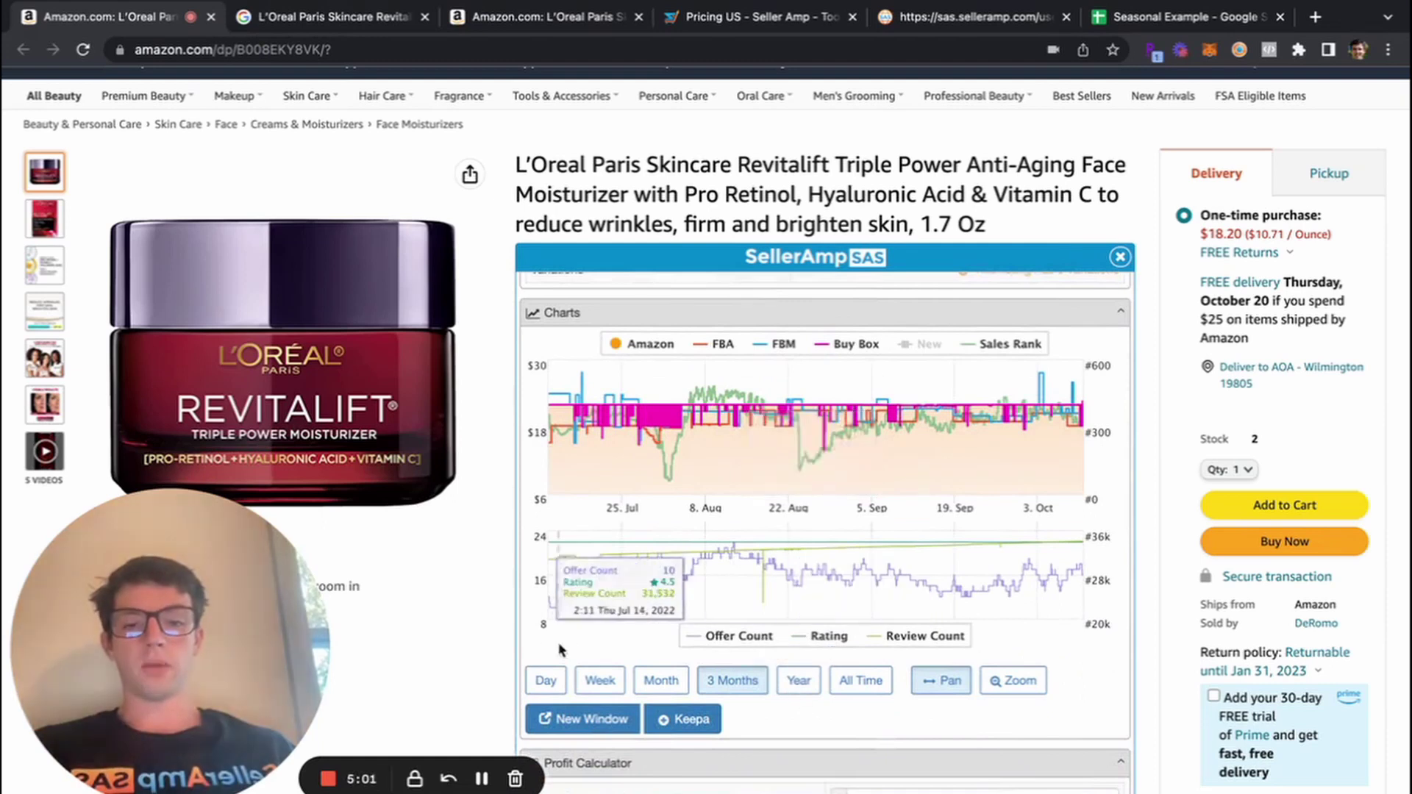
click(555, 686)
click(598, 677)
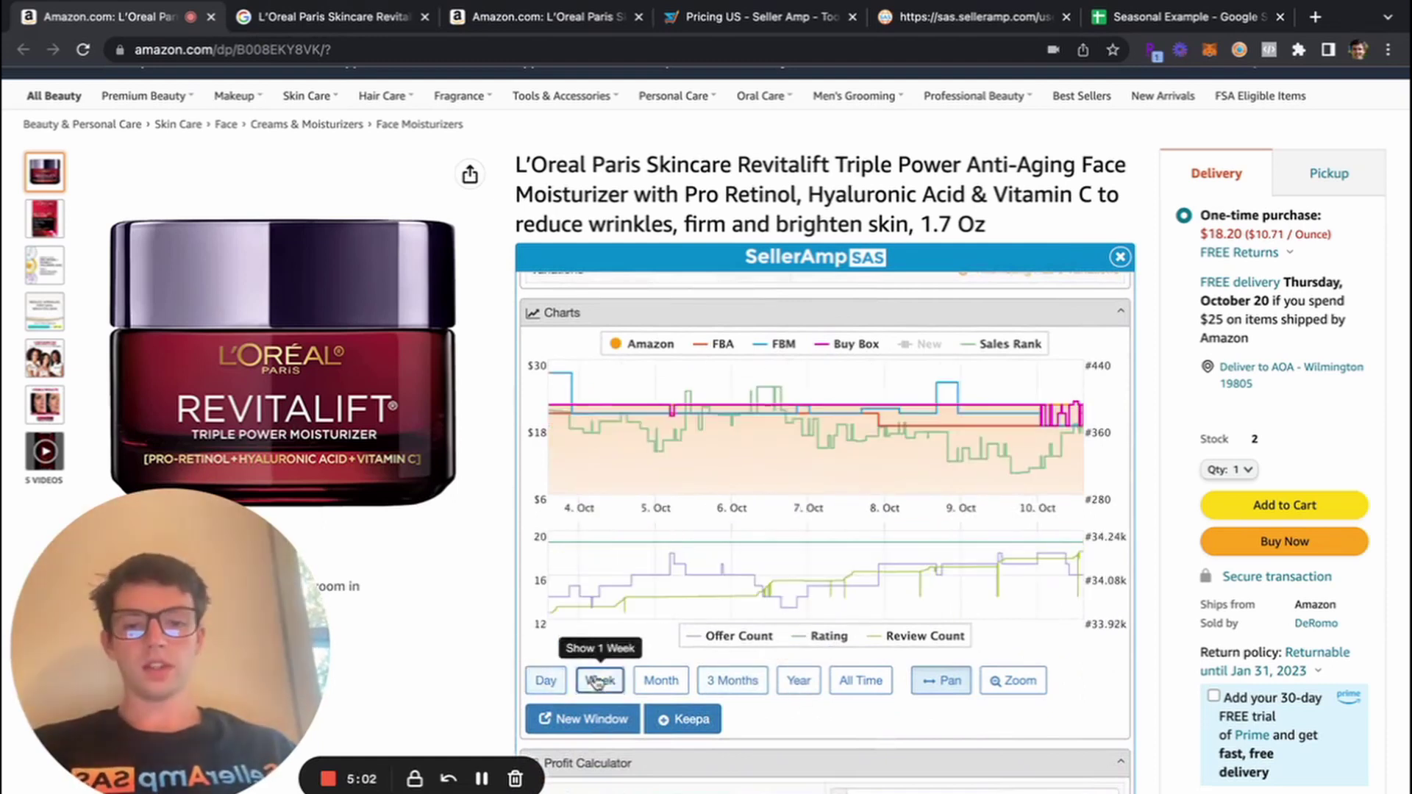
click(660, 677)
click(737, 679)
click(800, 681)
click(860, 681)
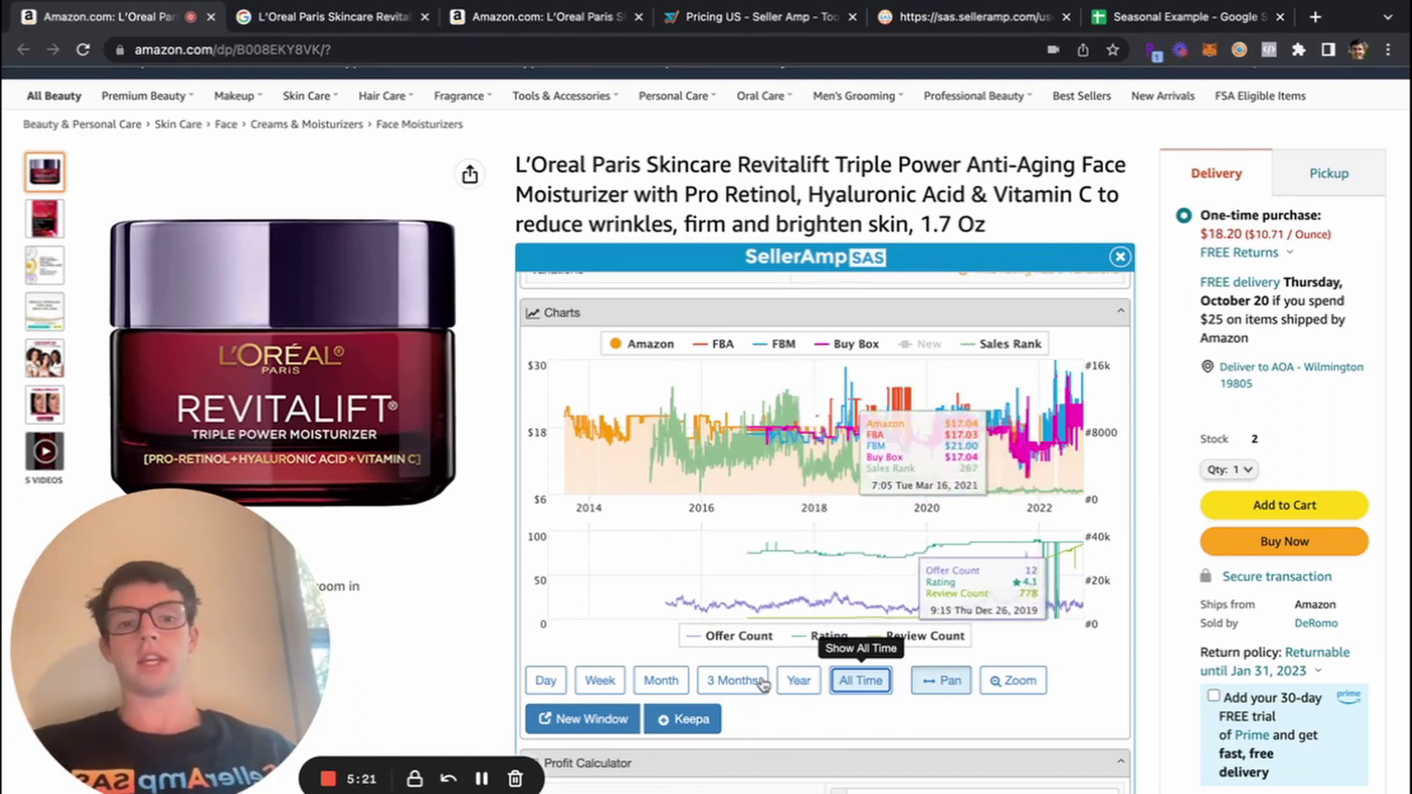
click(799, 681)
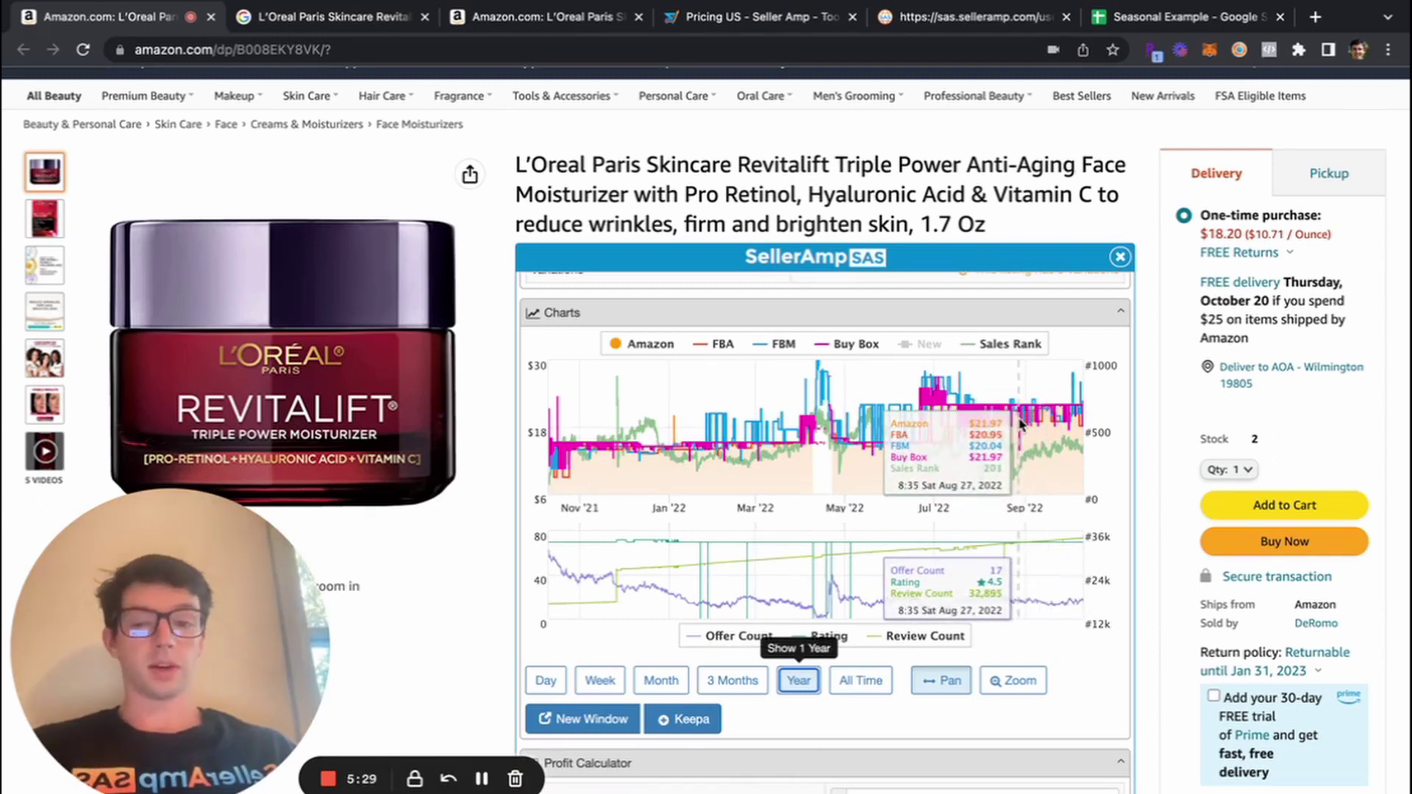
Test FBM fulfilment with an FBM cost of $5.00 in the Profit Calculator, and return the fulfilment type to FBA
scroll(897, 429, down, 5)
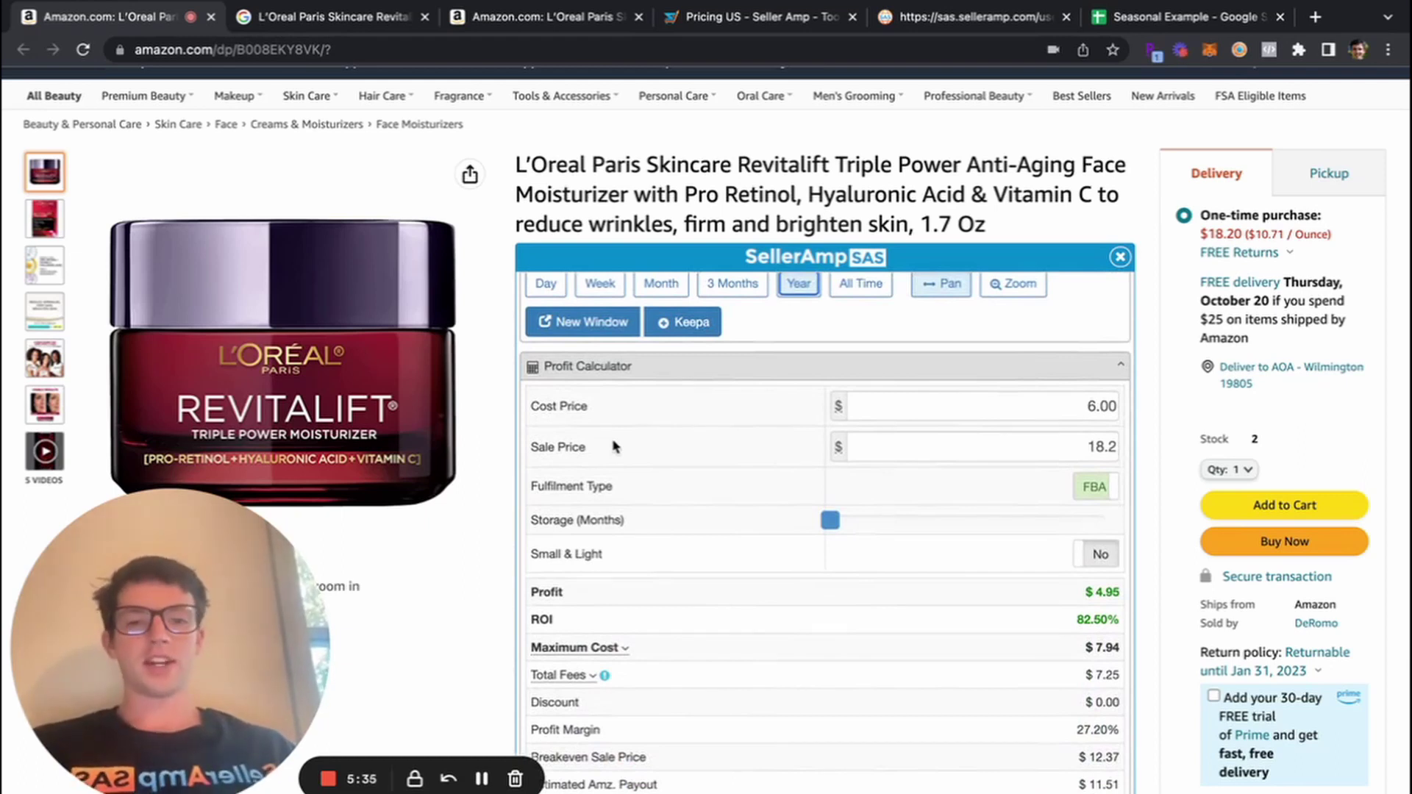
click(1093, 482)
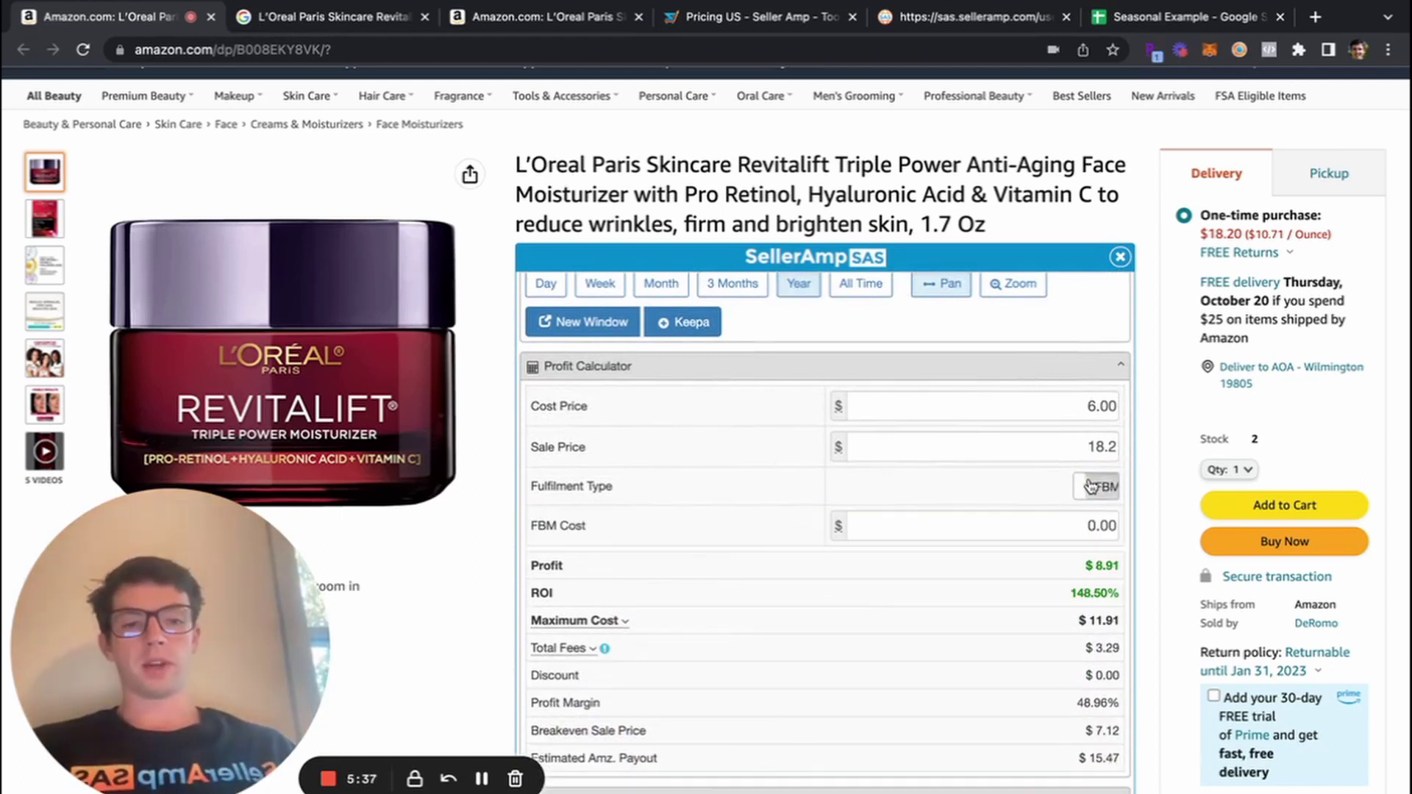
click(1081, 528)
text(5.00)
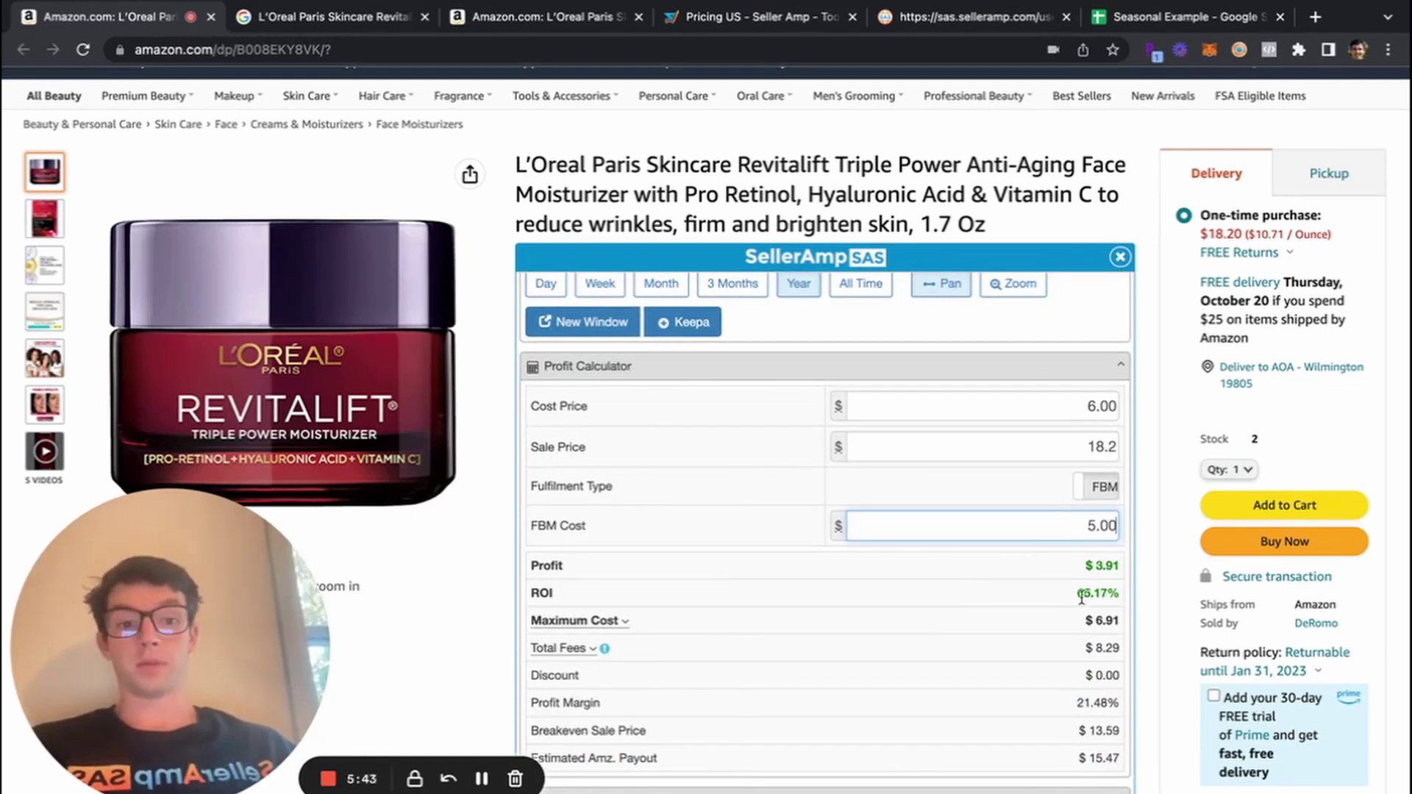
click(1096, 486)
Try the Small & Light option in the Profit Calculator and set it back to No
click(1099, 555)
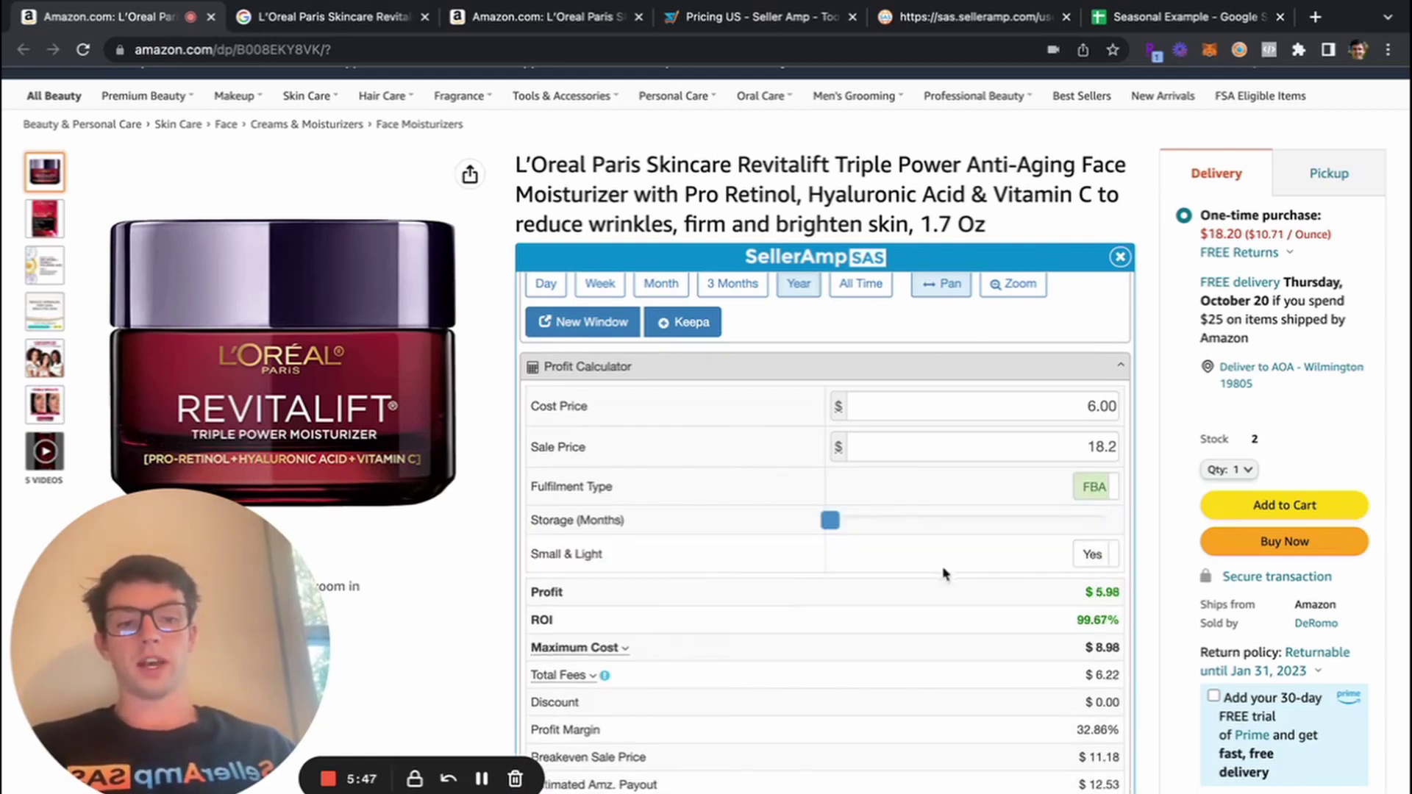
click(1078, 565)
click(1089, 557)
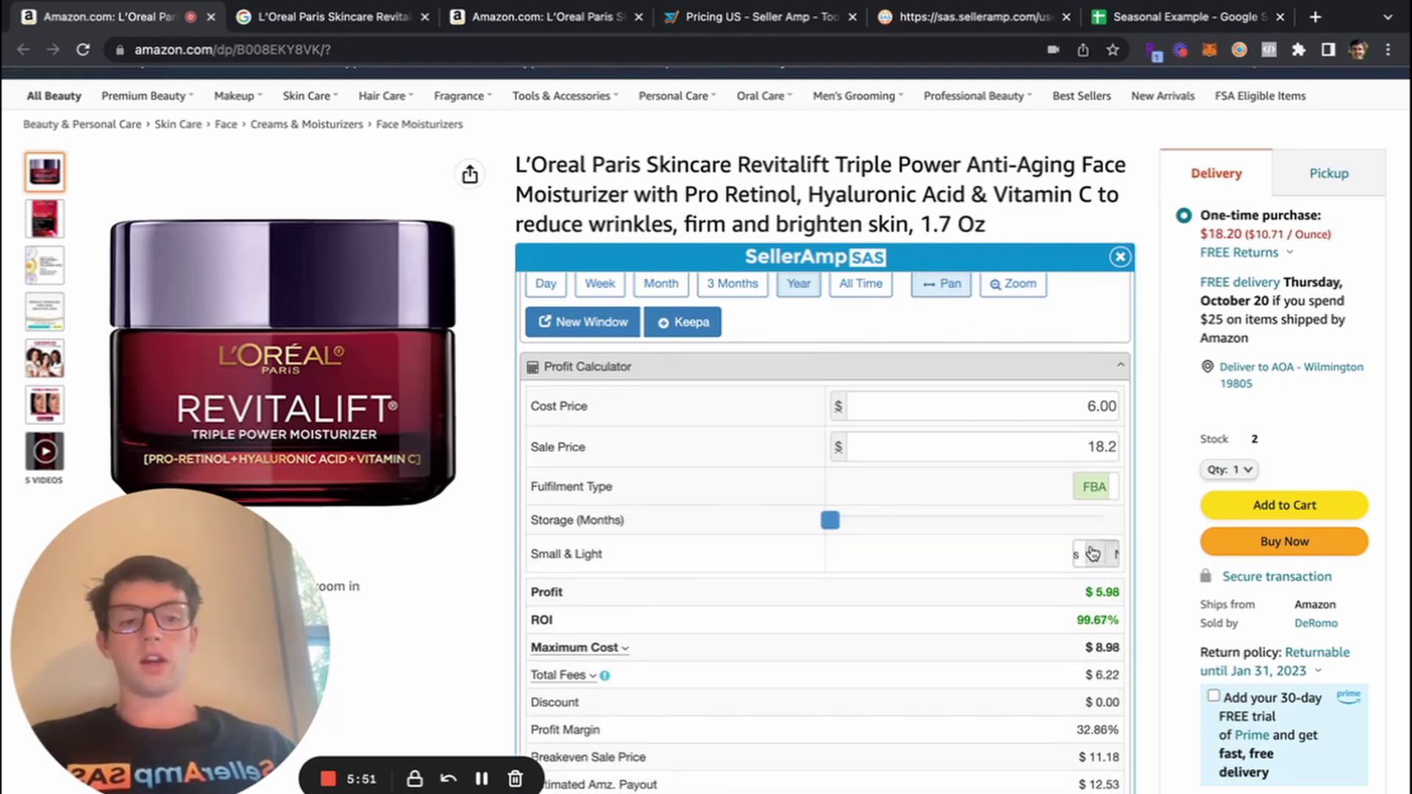
click(1093, 553)
Place the Seasonal Example spreadsheet's browser tab beside the Amazon tab and export the moisturizer from SellerAmp to the Seasonal Example sheet
scroll(1081, 566, down, 3)
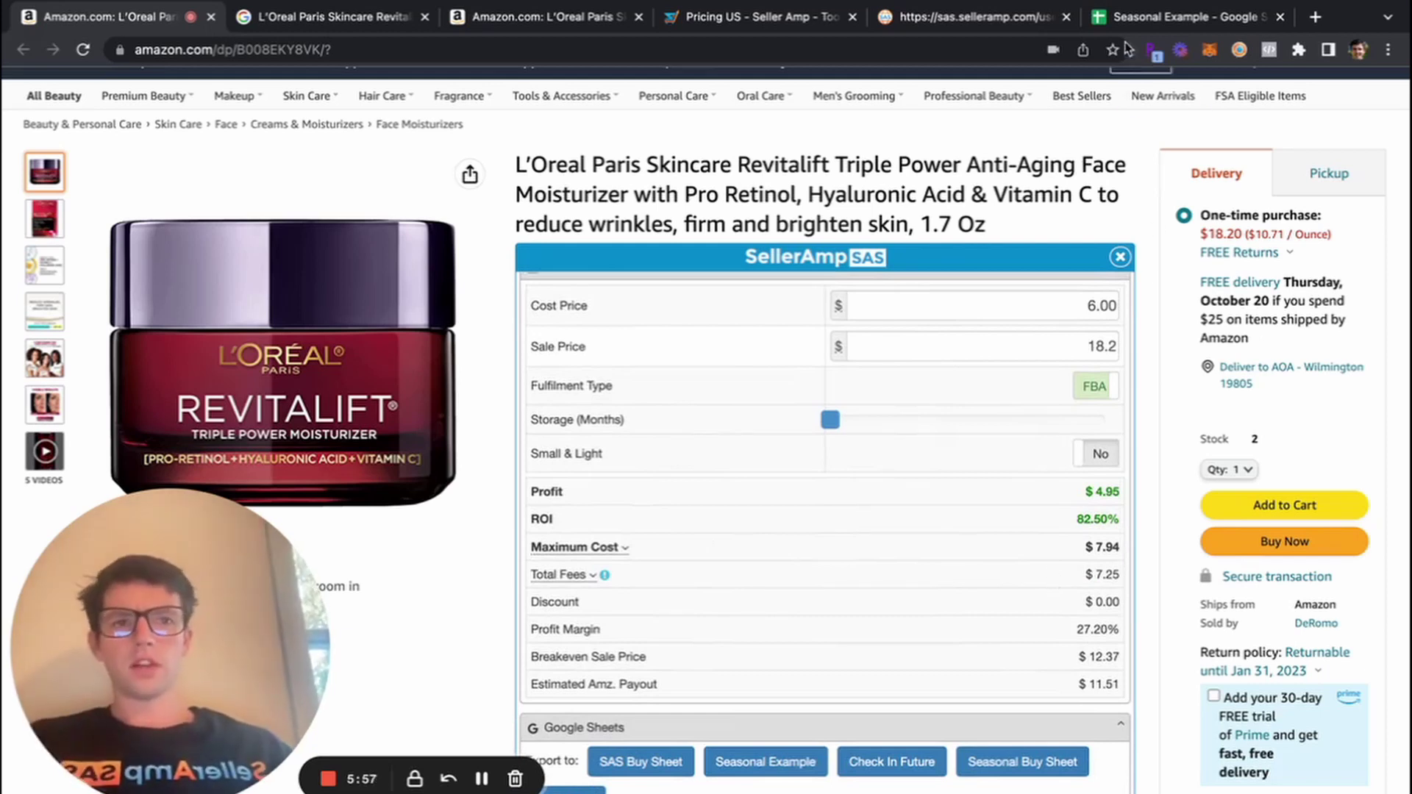
click(1184, 17)
drag(1184, 16, 323, 16)
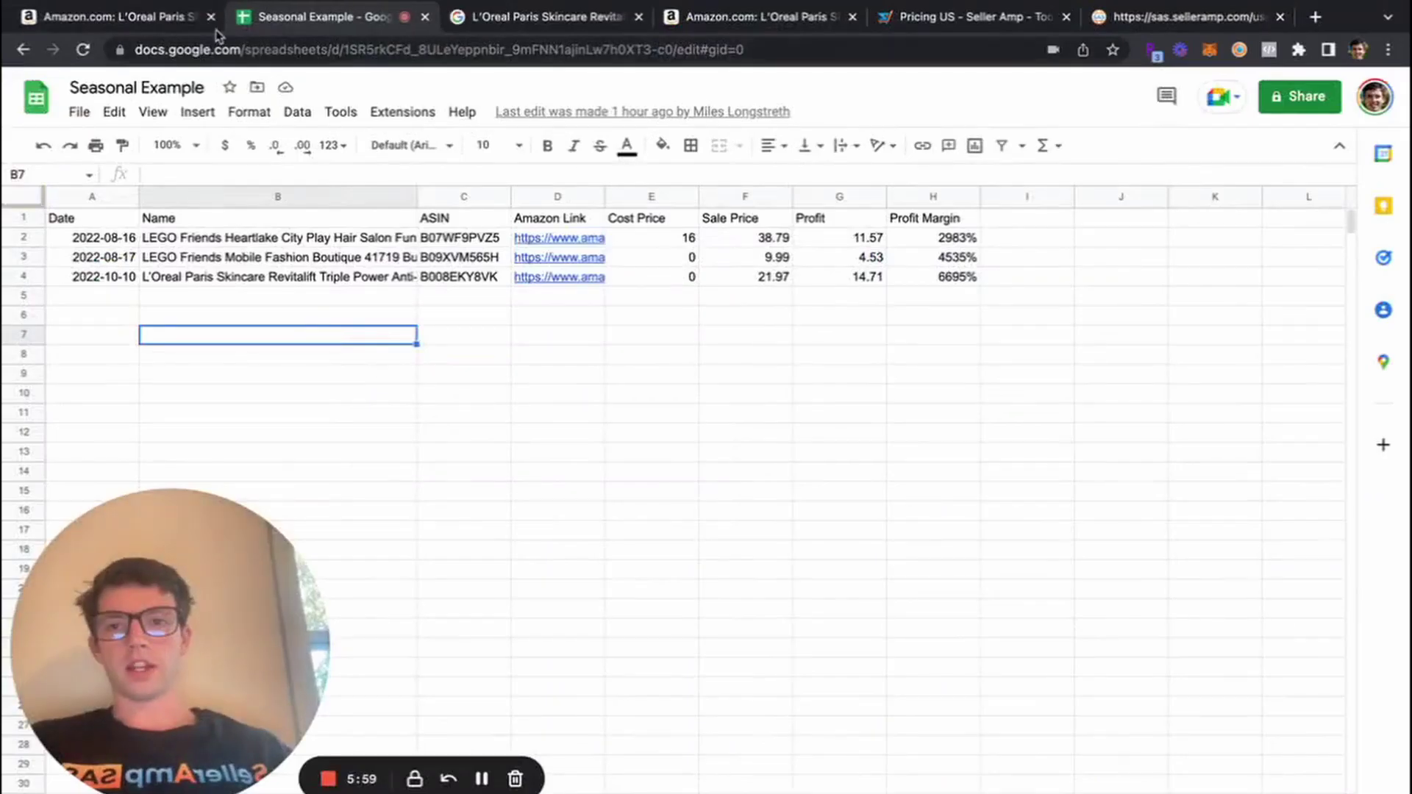
click(111, 17)
scroll(743, 519, down, 3)
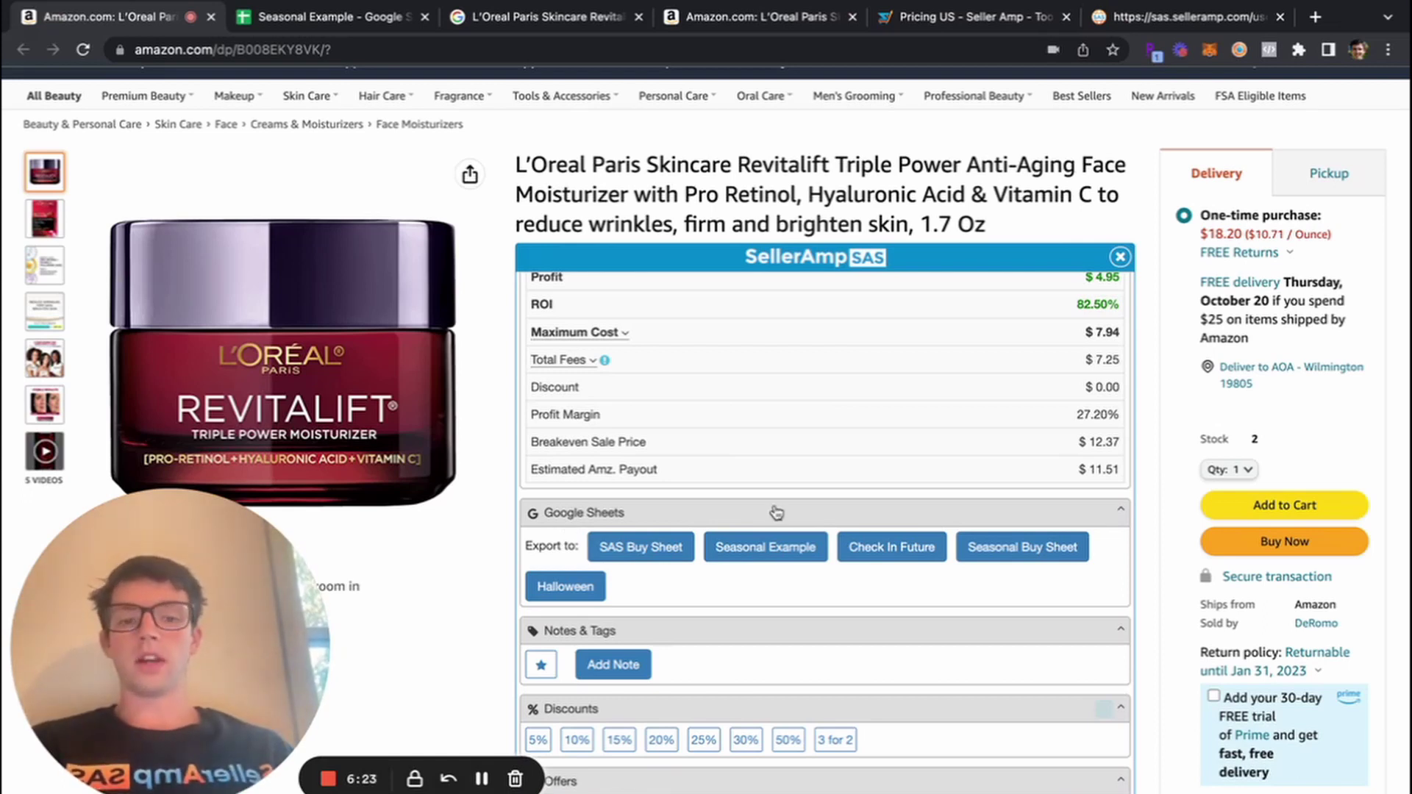
click(768, 553)
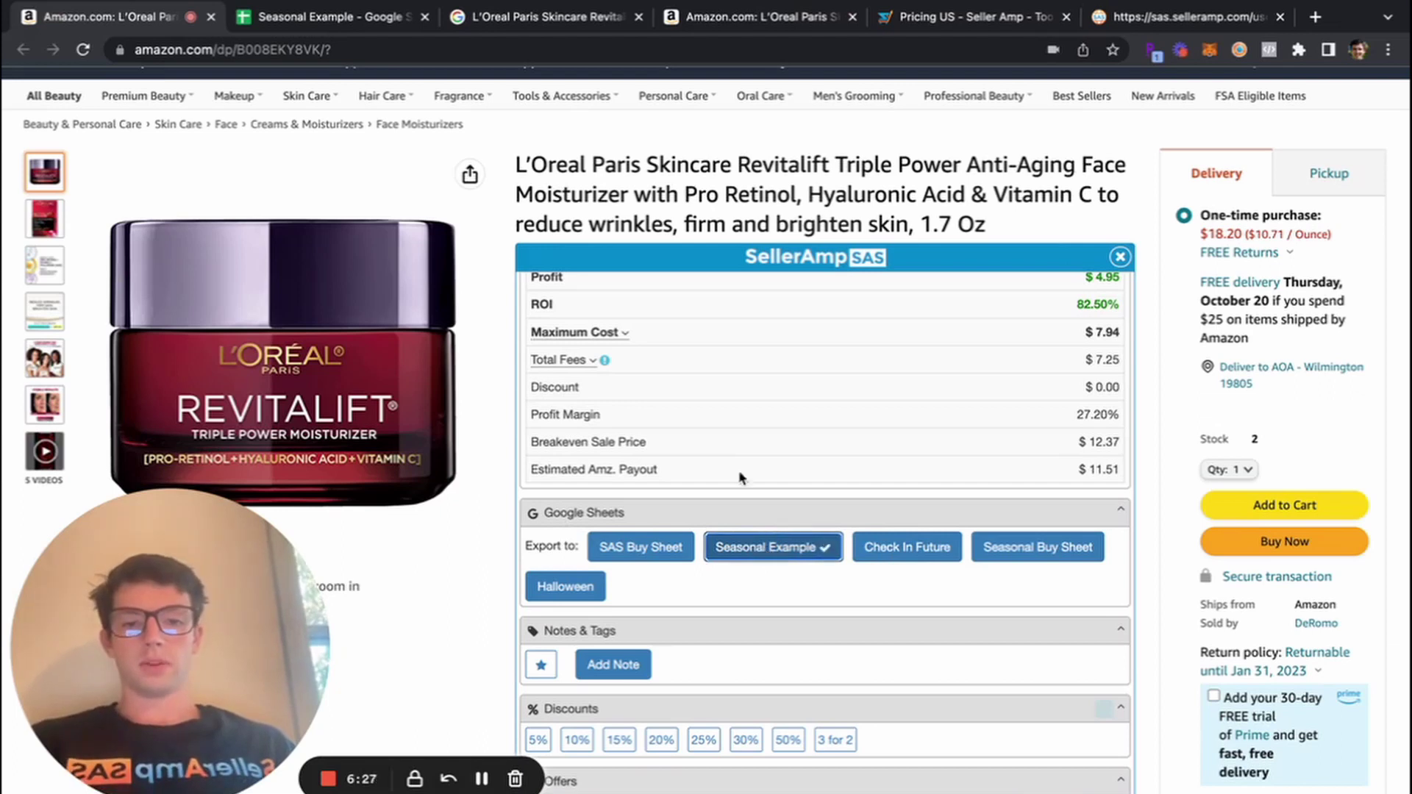
Switch to the Seasonal Example spreadsheet in Google Sheets and check the exported moisturizer rows
click(327, 20)
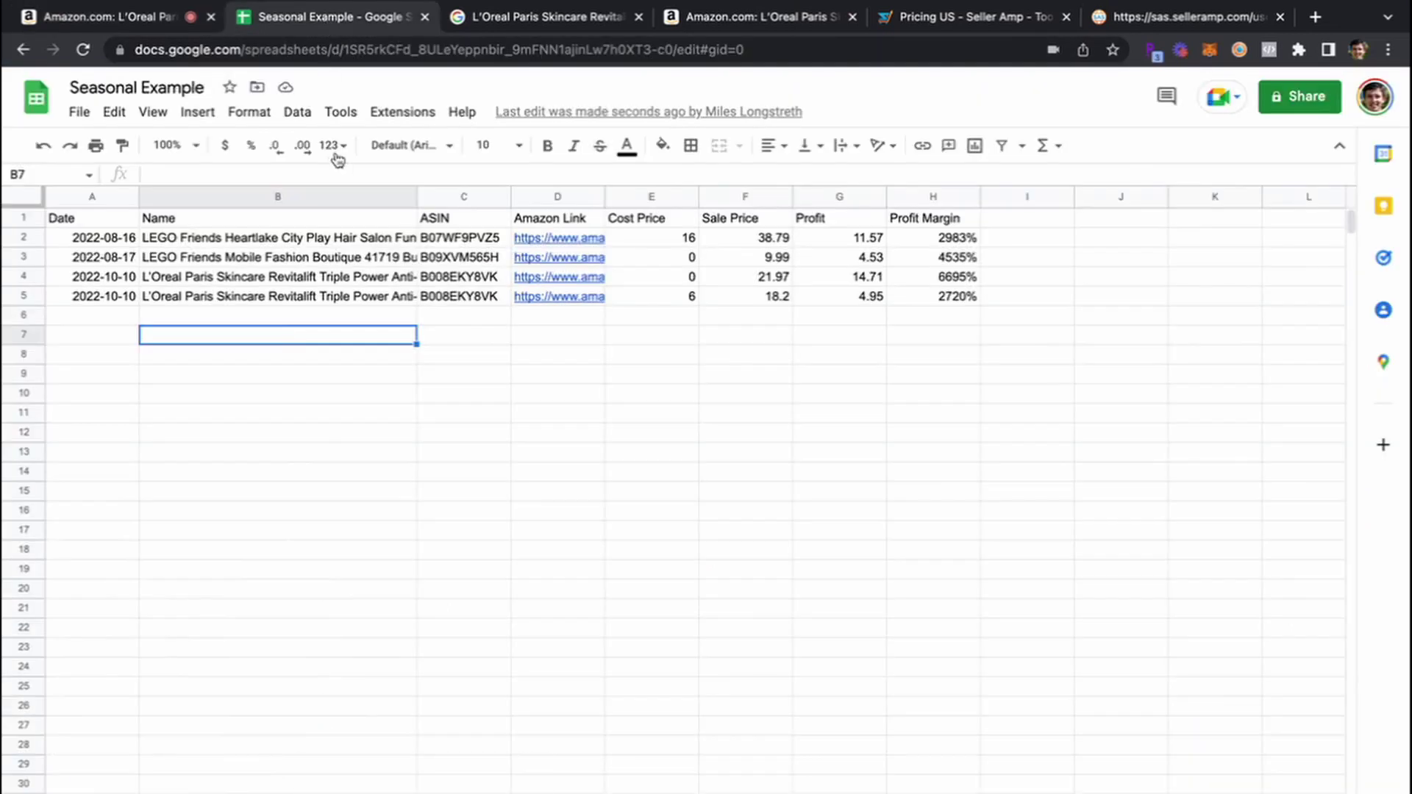
click(429, 401)
click(105, 294)
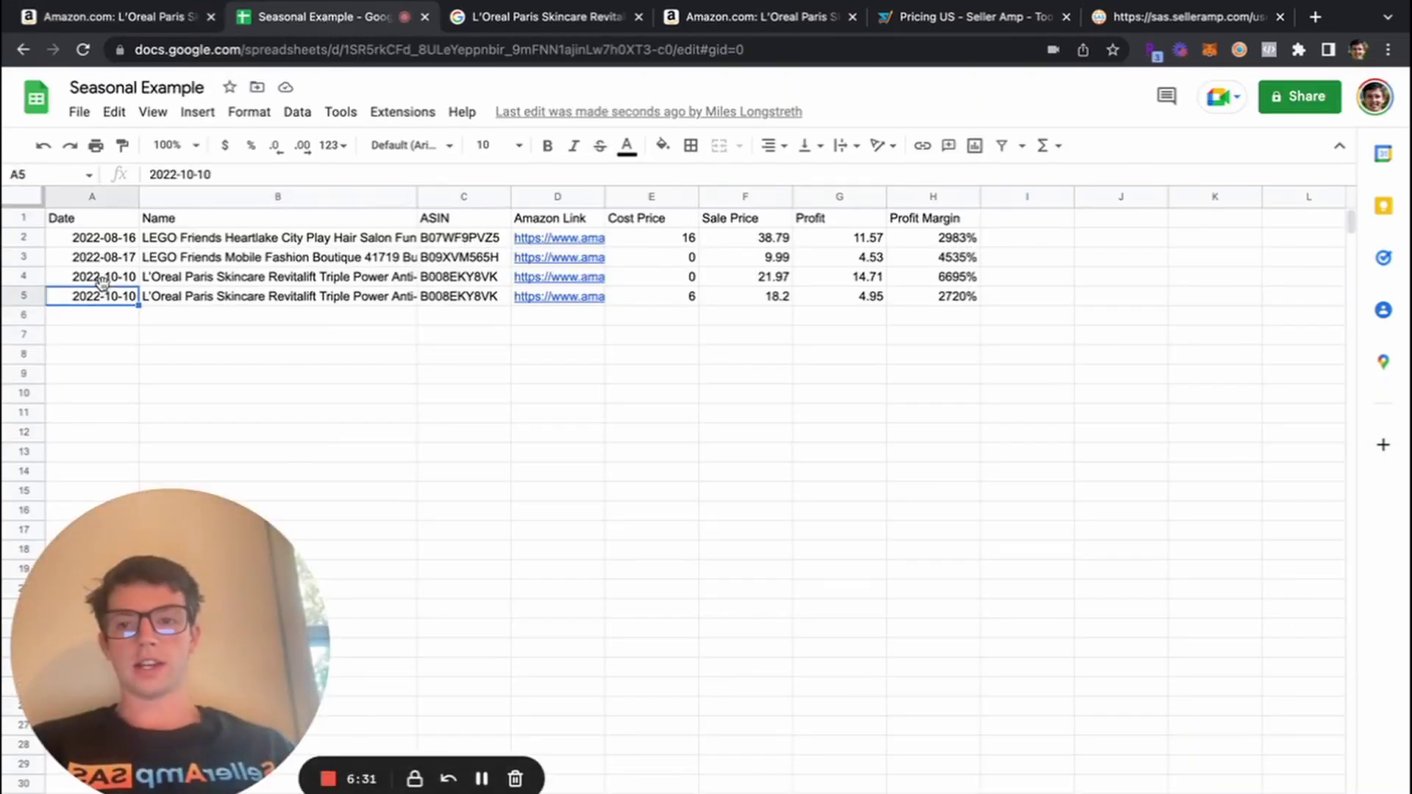
drag(107, 296, 566, 281)
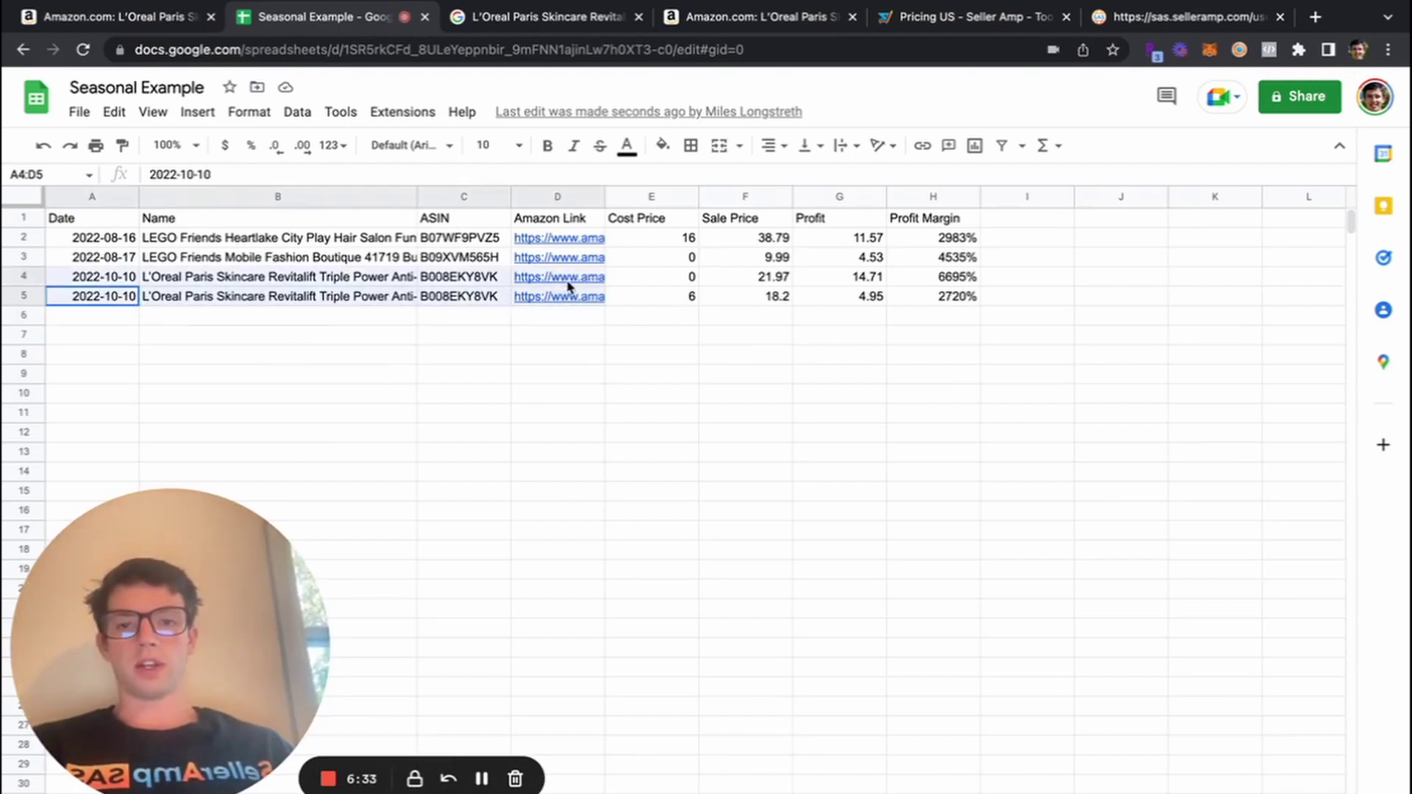
click(675, 356)
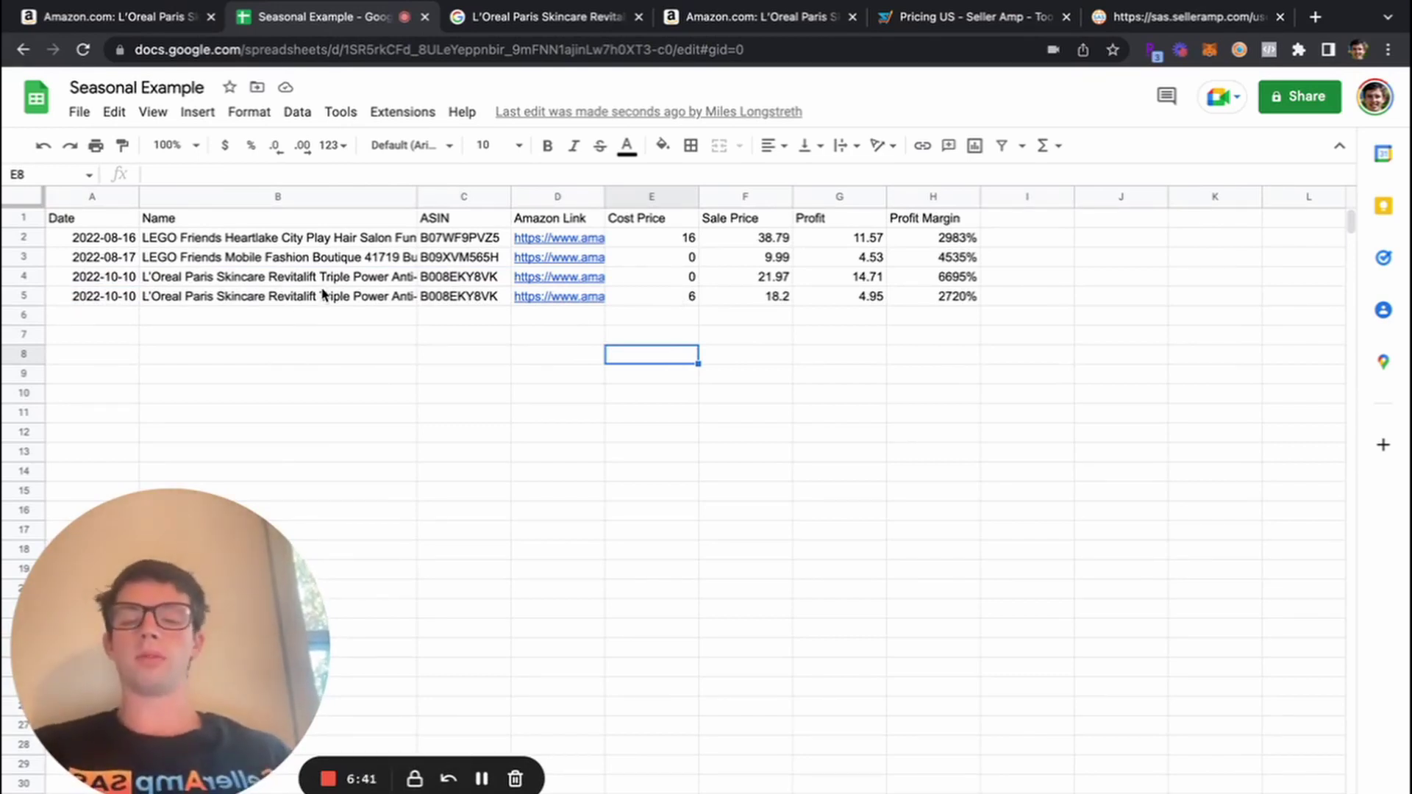
click(363, 340)
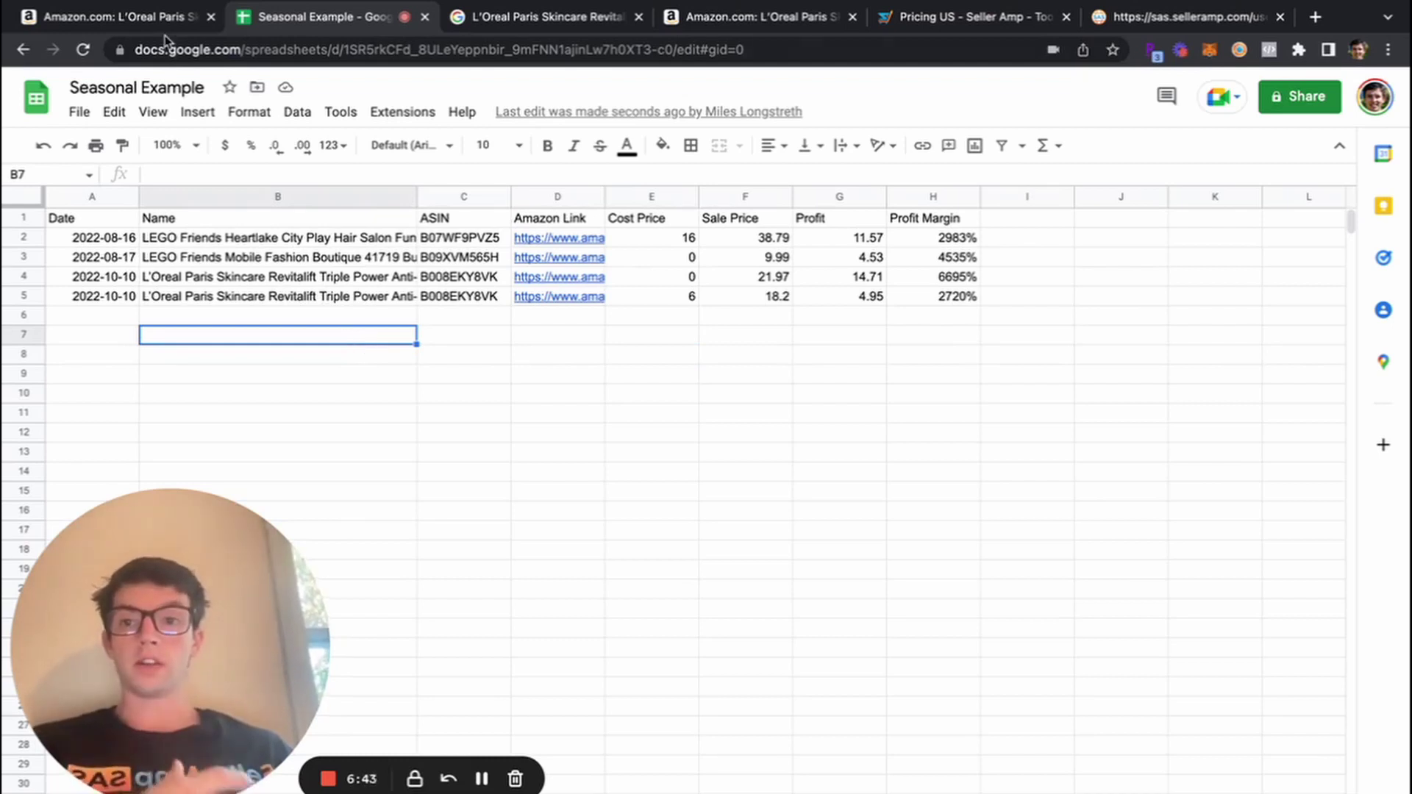
Return to SellerAmp on the Amazon page, review the Discounts and Offers sections, and load the remaining seller offers
key(super+1)
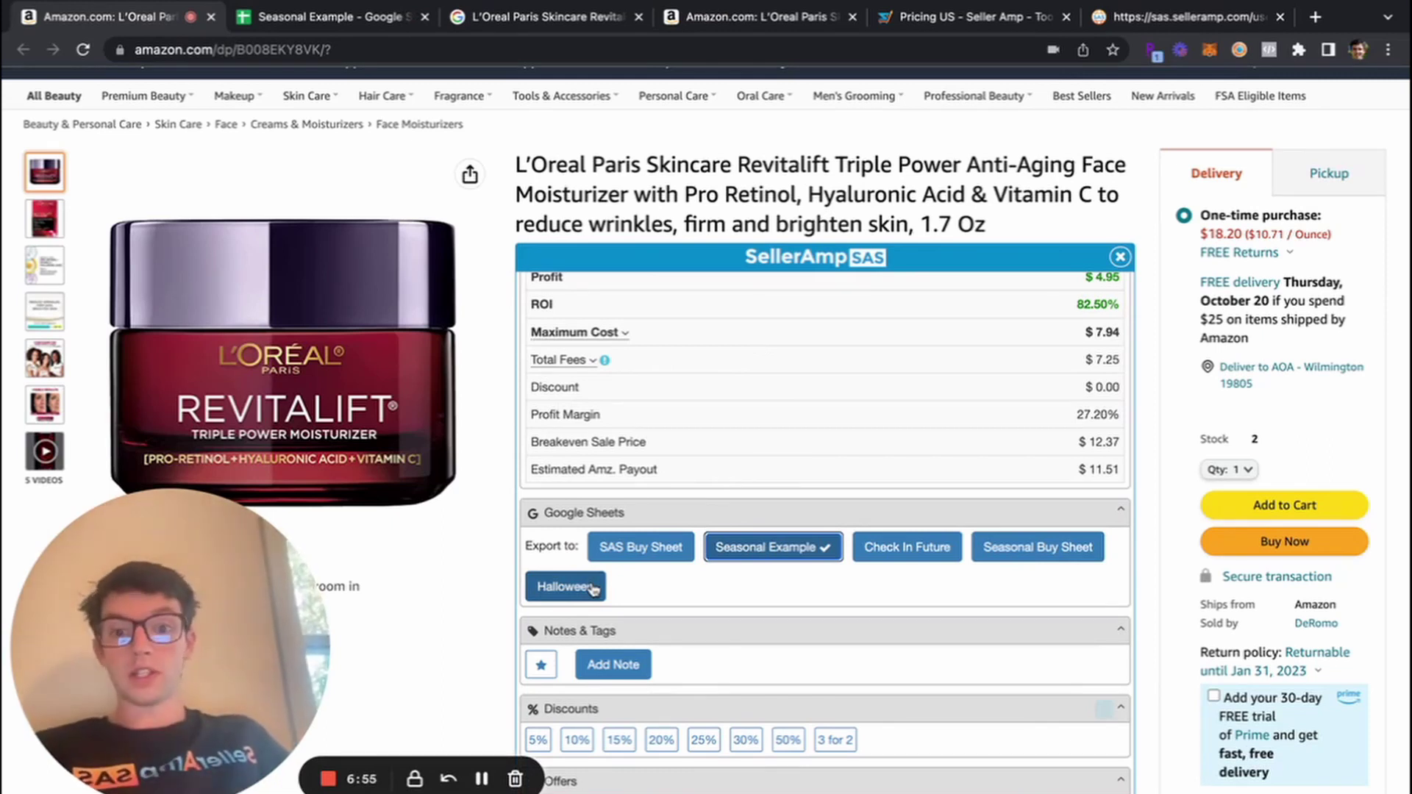
scroll(593, 589, down, 3)
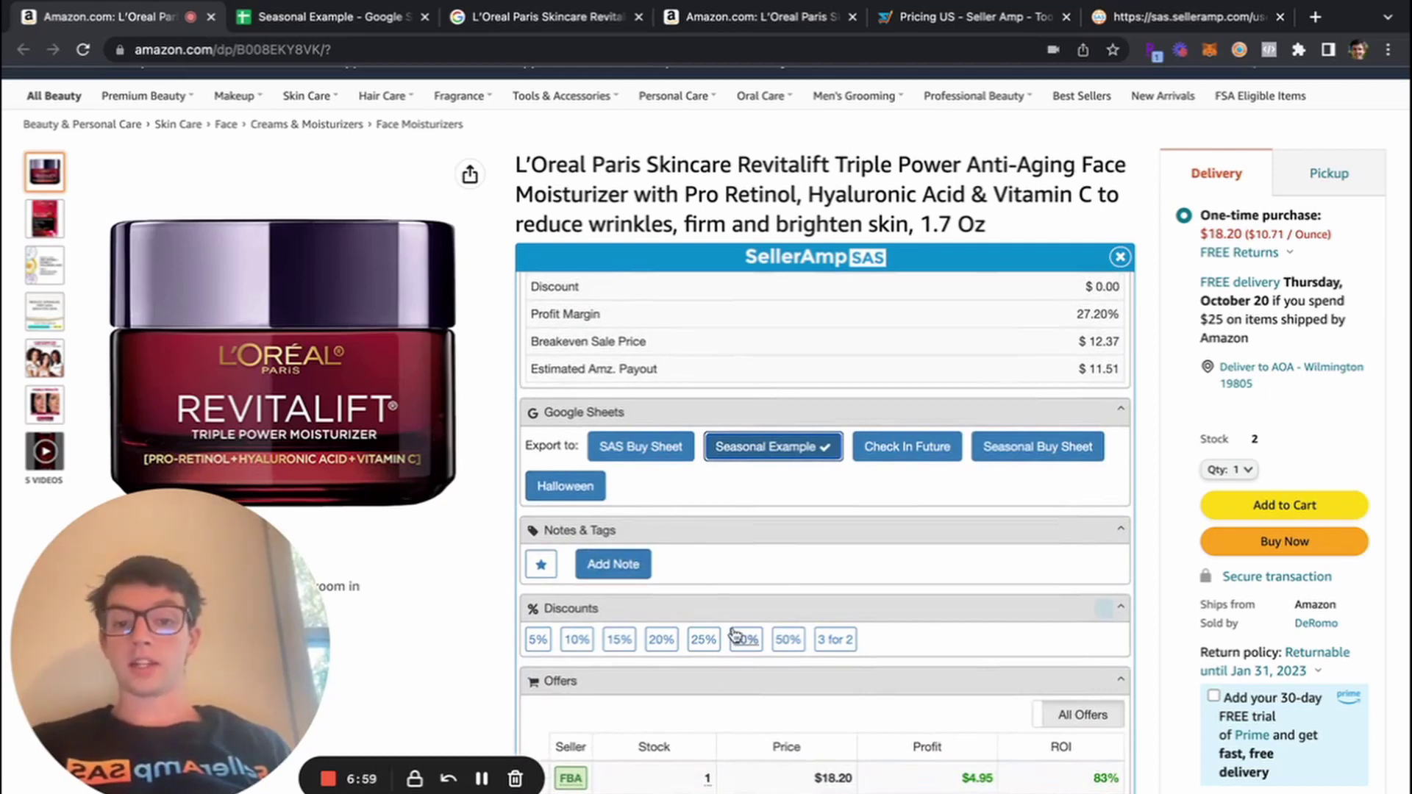
scroll(685, 572, down, 2)
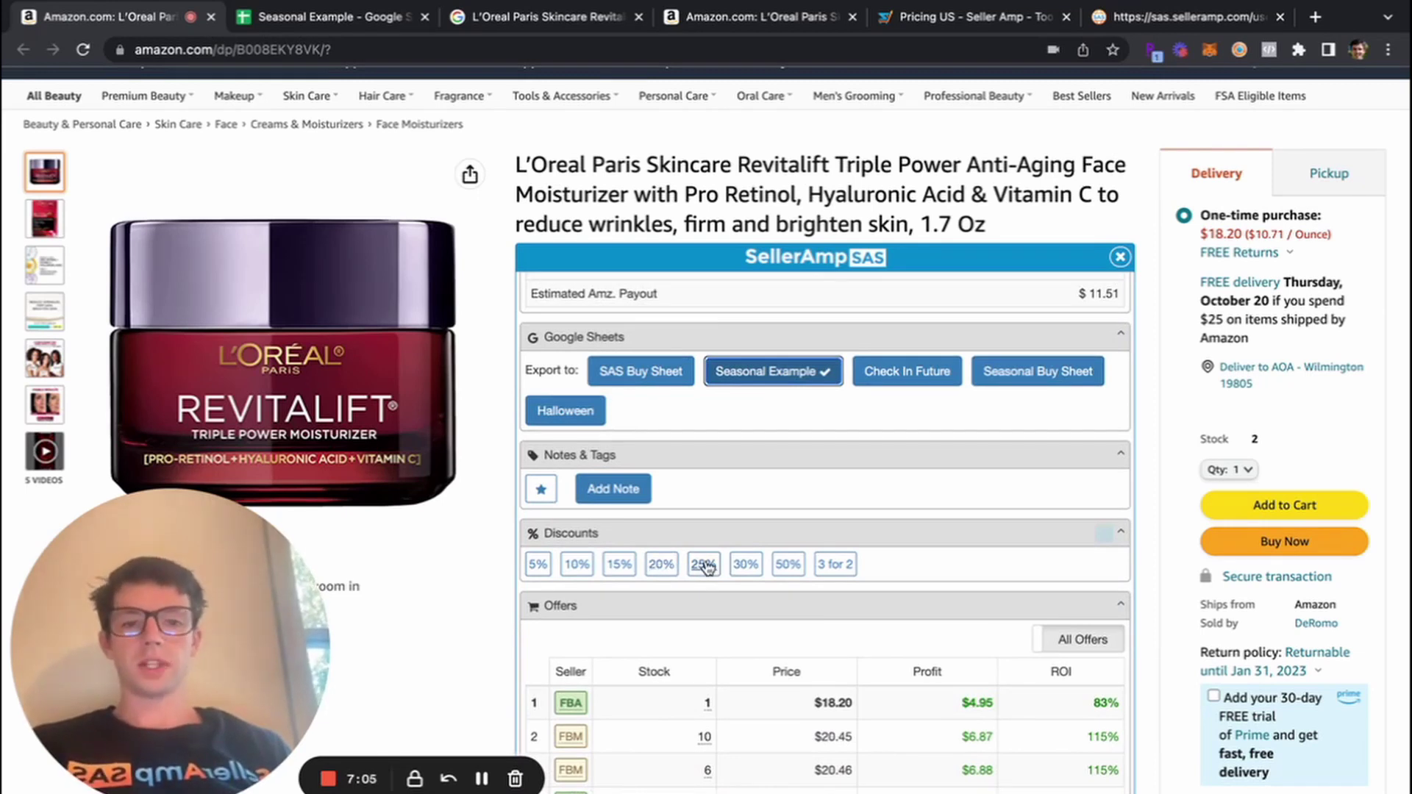
scroll(704, 566, down, 4)
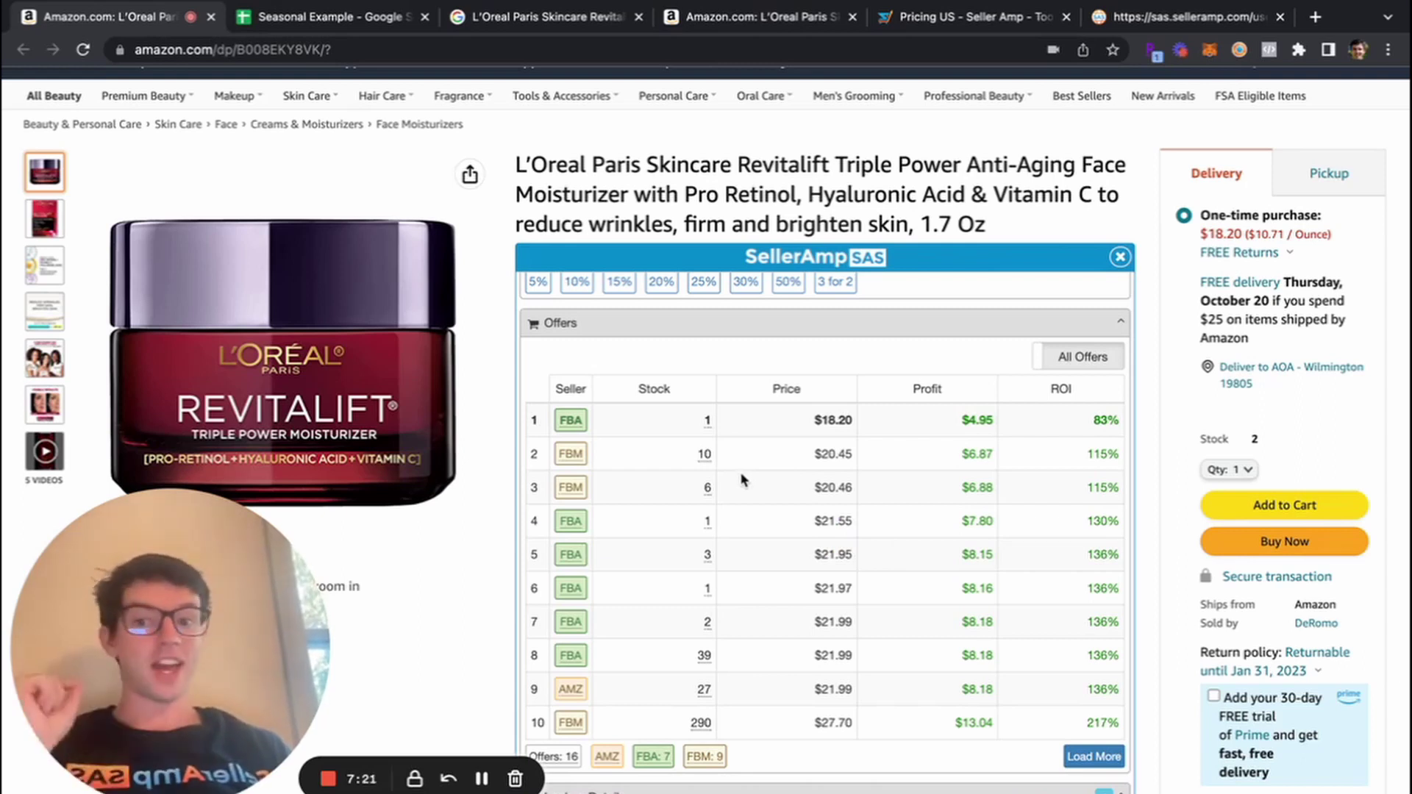
mouse_move(607, 758)
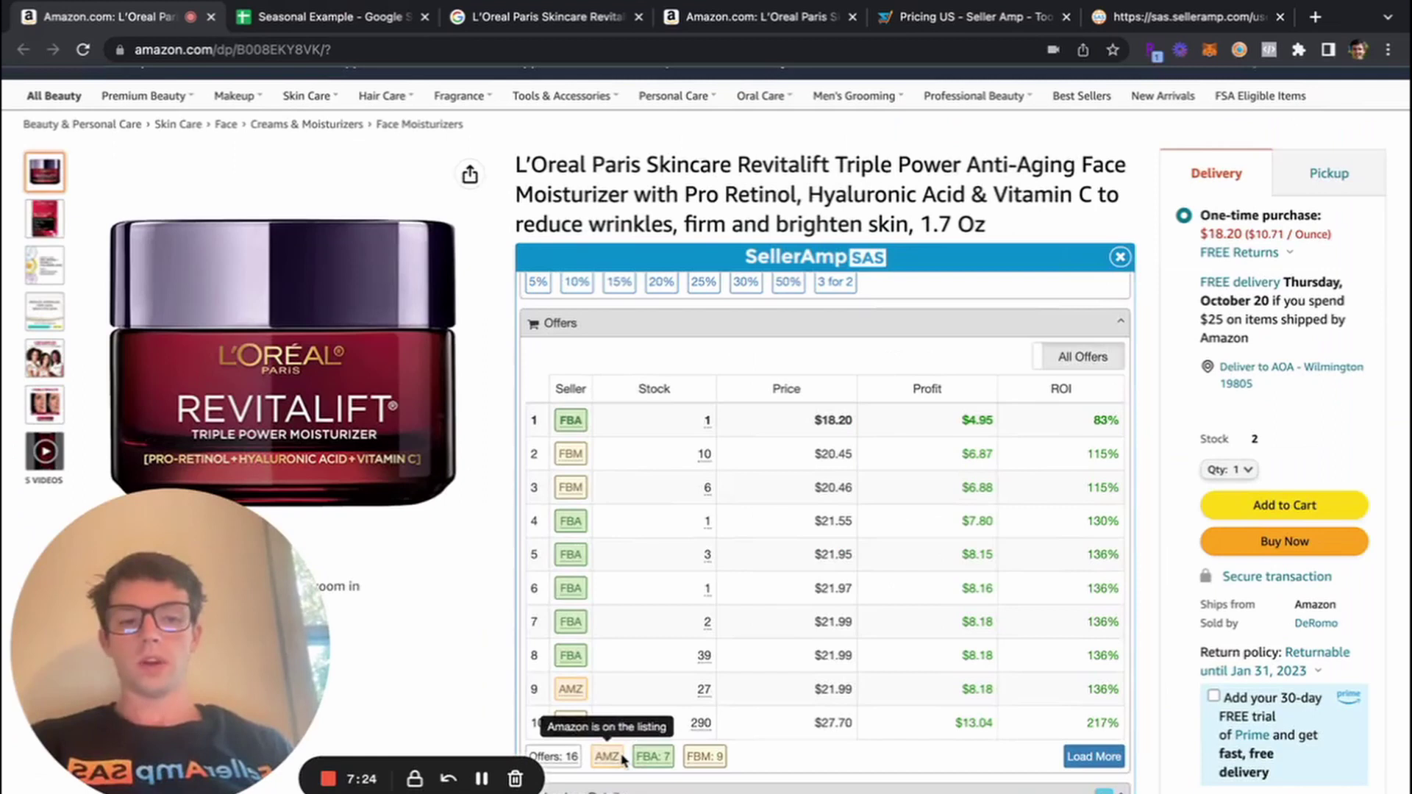
scroll(956, 588, down, 2)
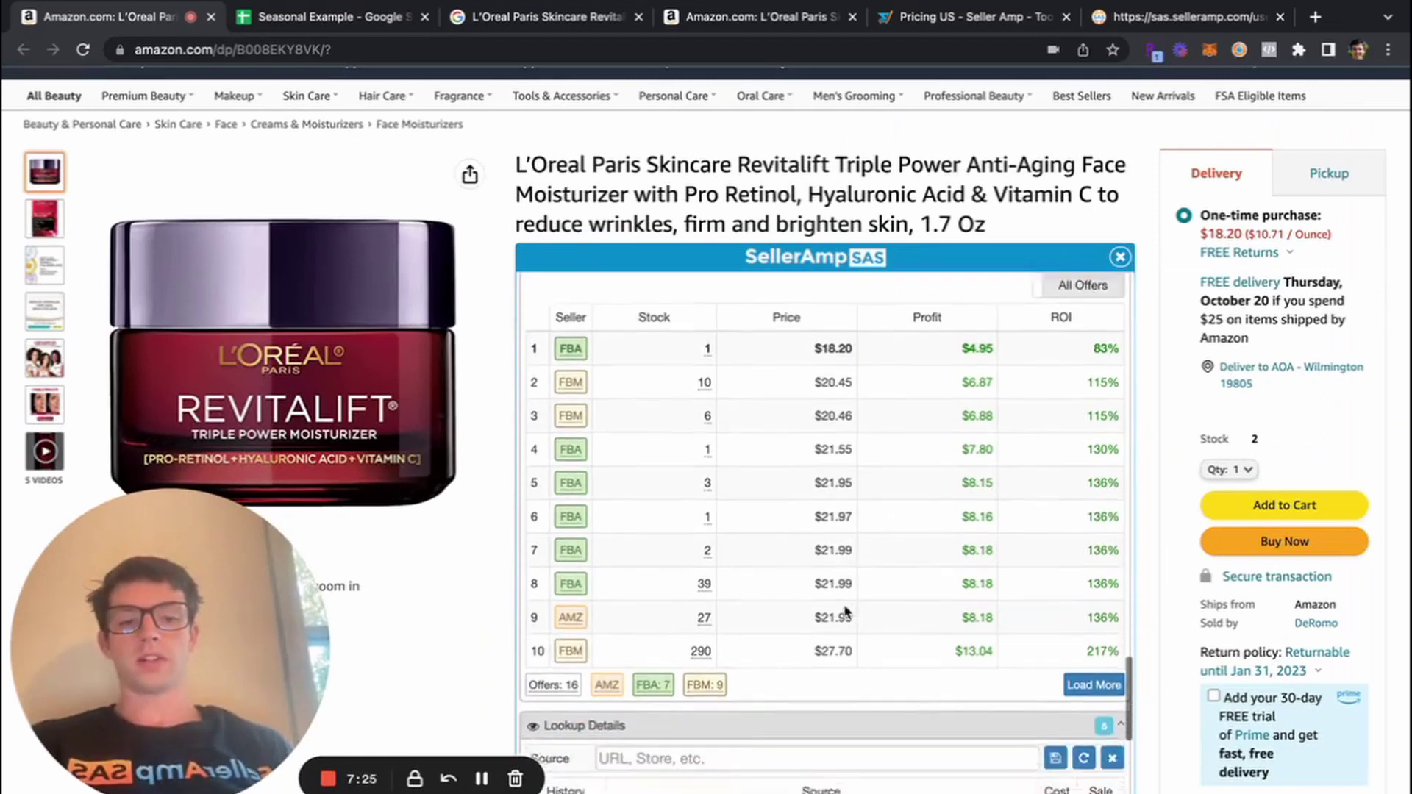
click(1095, 662)
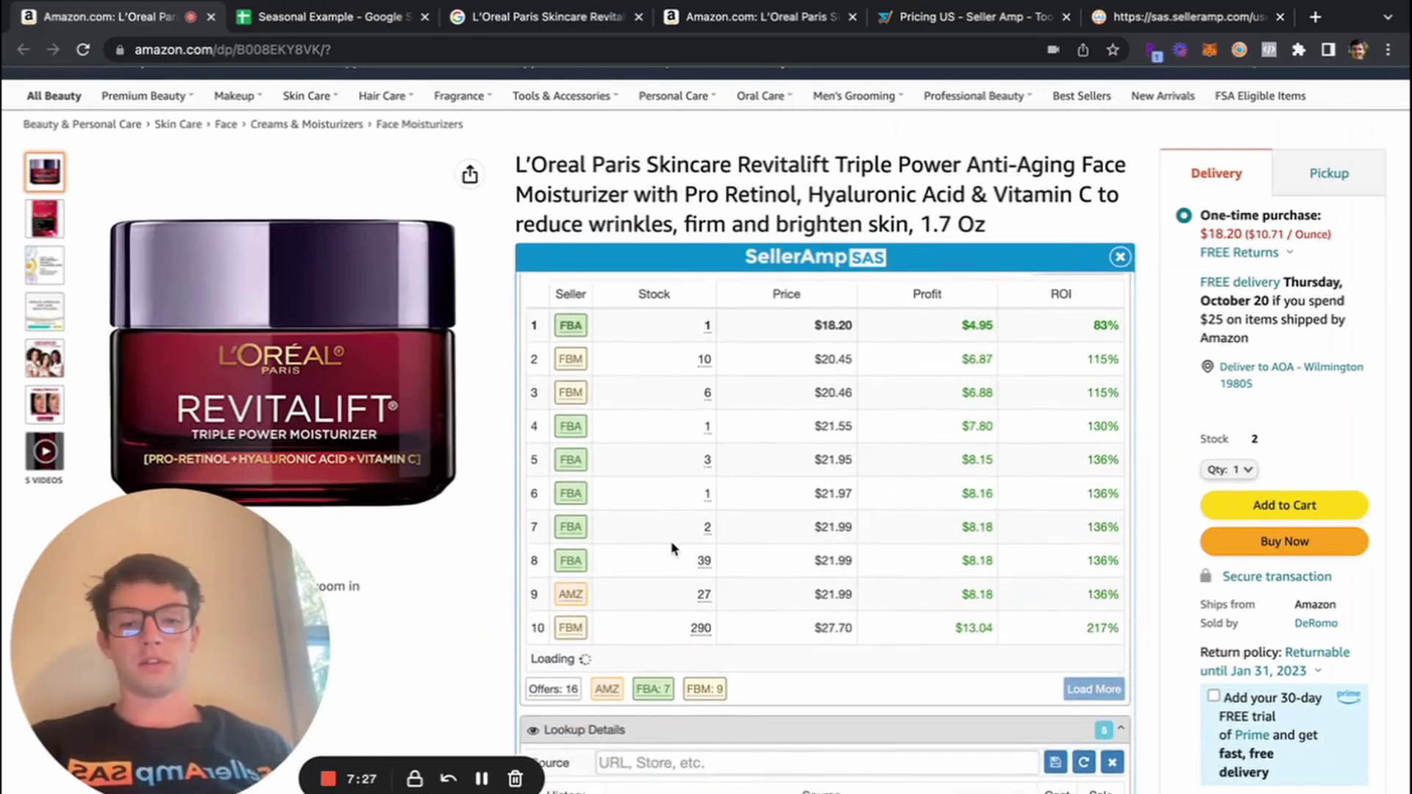
Look through the remaining offers, the Lookup Details history and the Seller Central shortcuts
scroll(672, 548, down, 6)
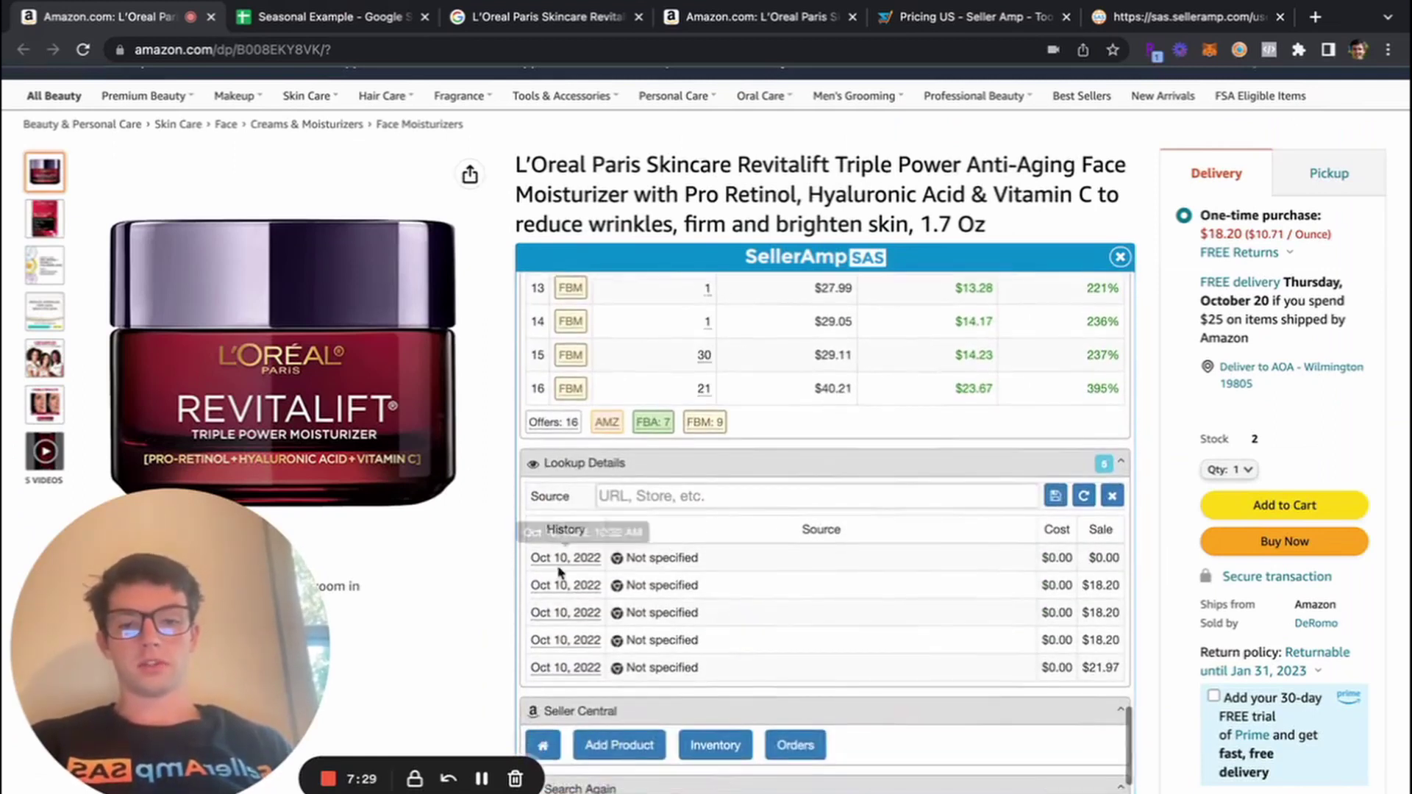
scroll(588, 603, down, 2)
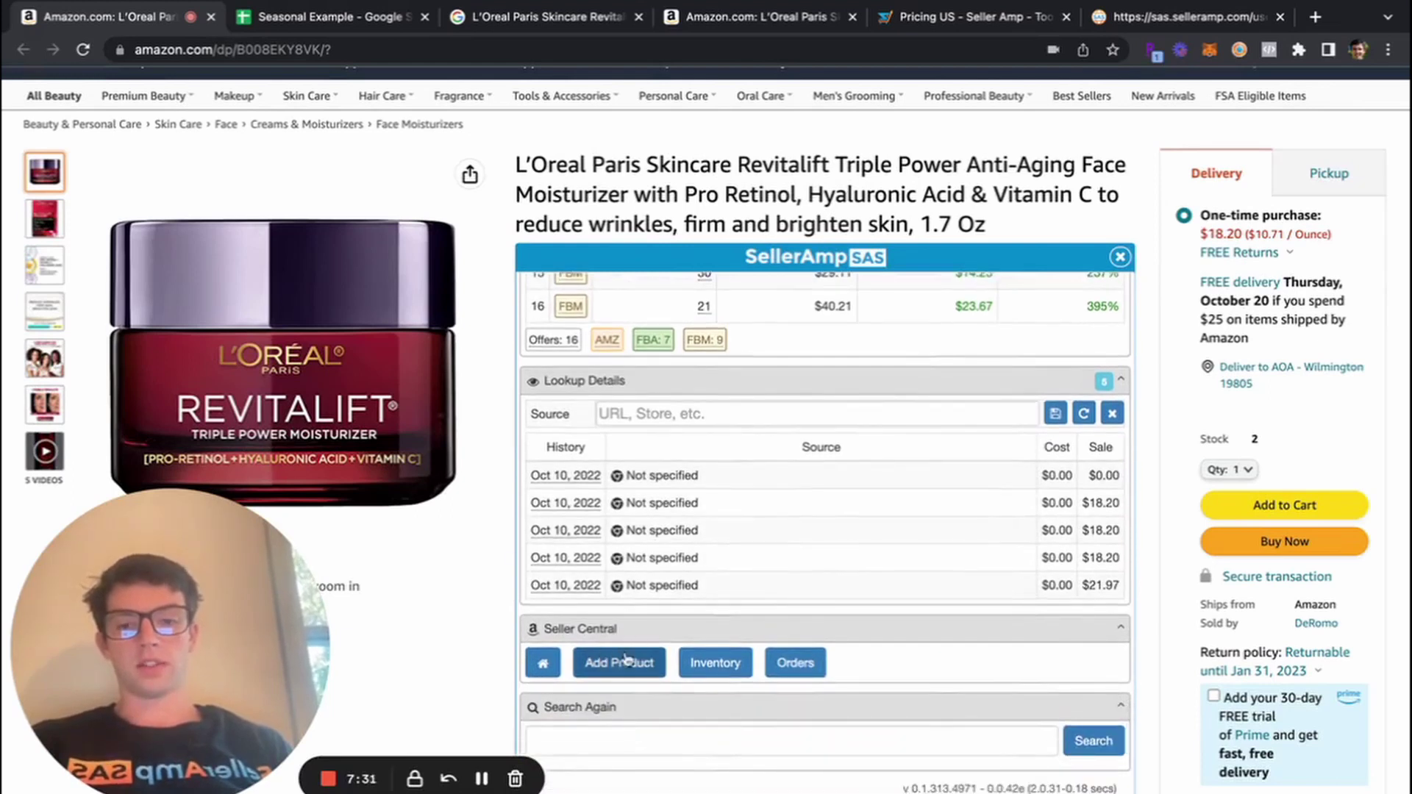
scroll(716, 570, up, 1)
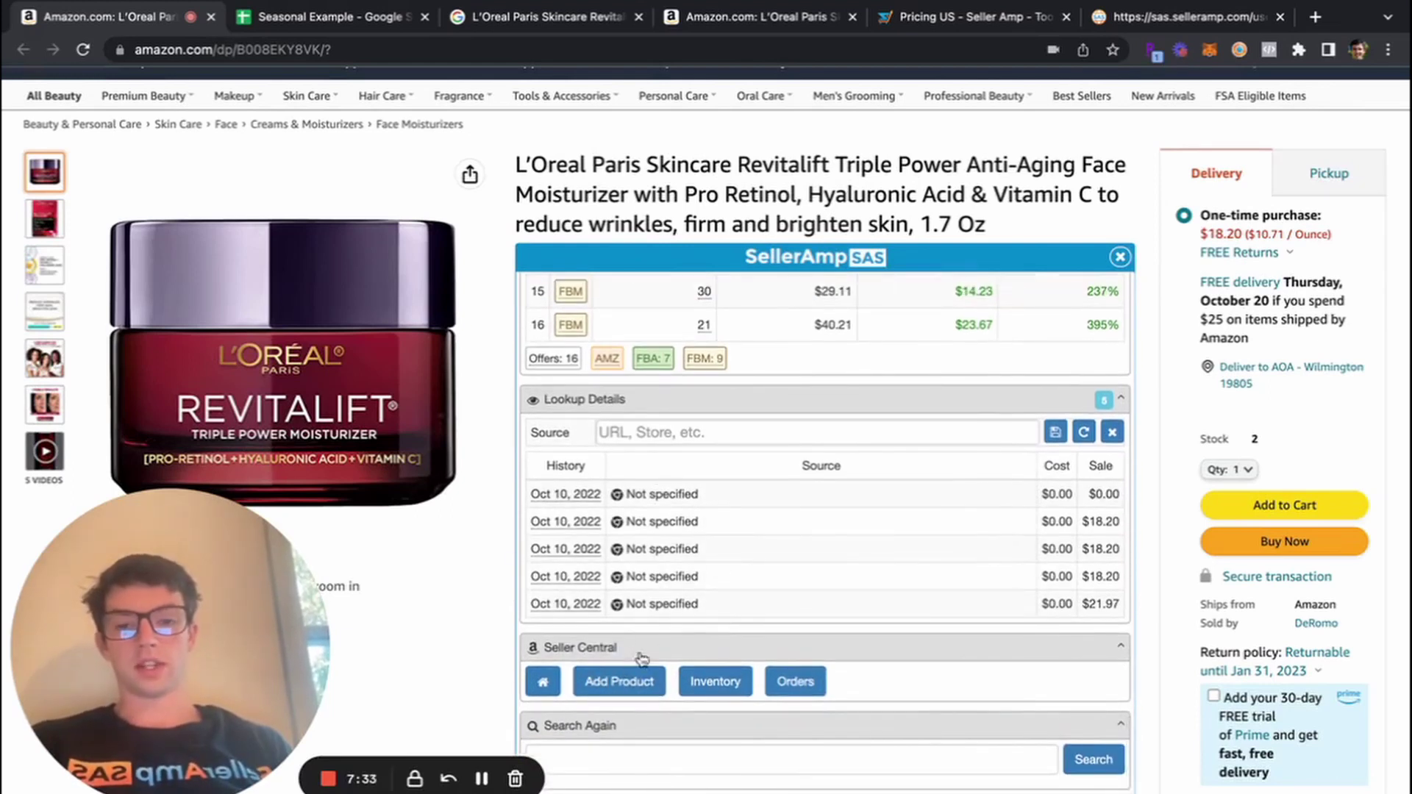
Open the L'Oreal moisturizer's full lookup page in the SellerAmp web app and review its charts, profit calculator and offers
scroll(665, 629, up, 5)
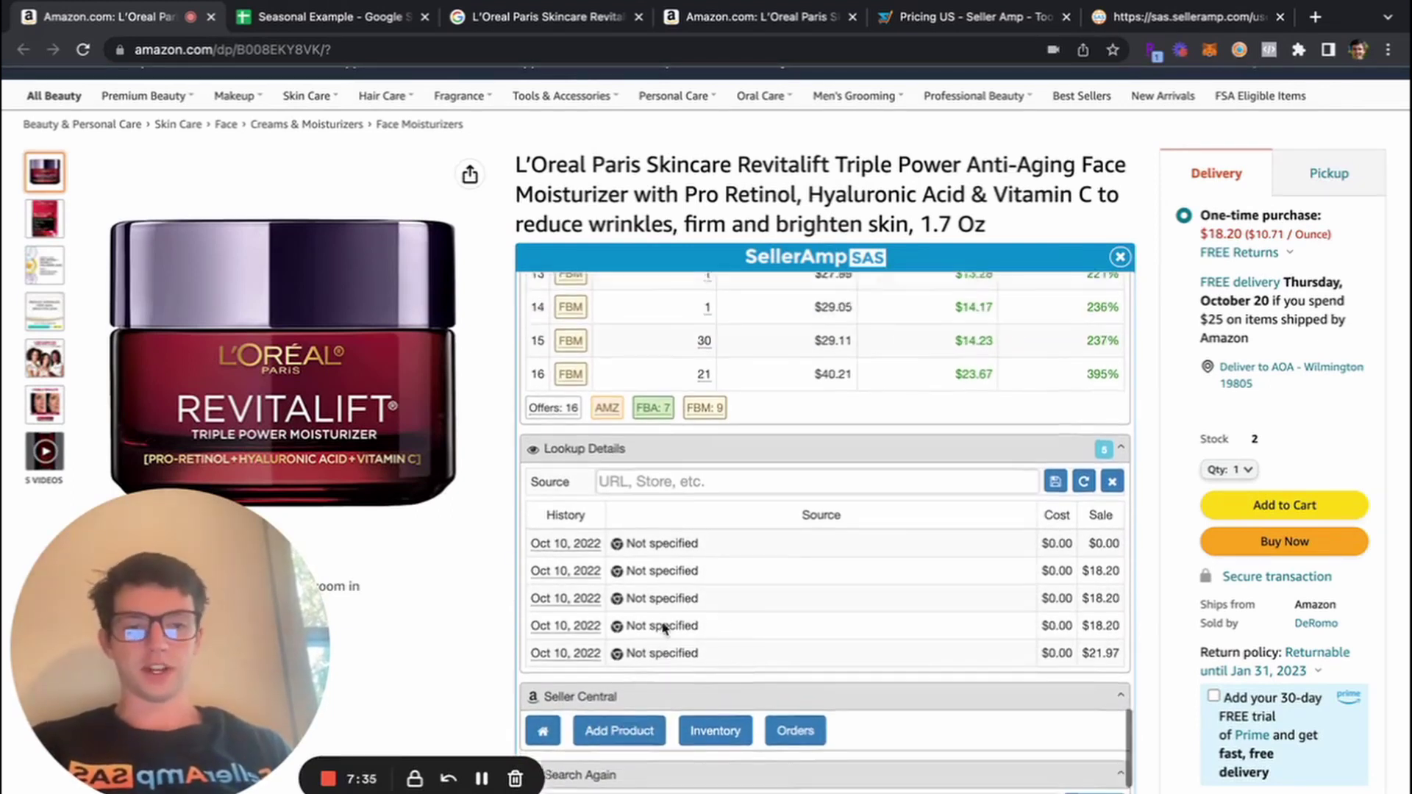
scroll(664, 629, up, 10)
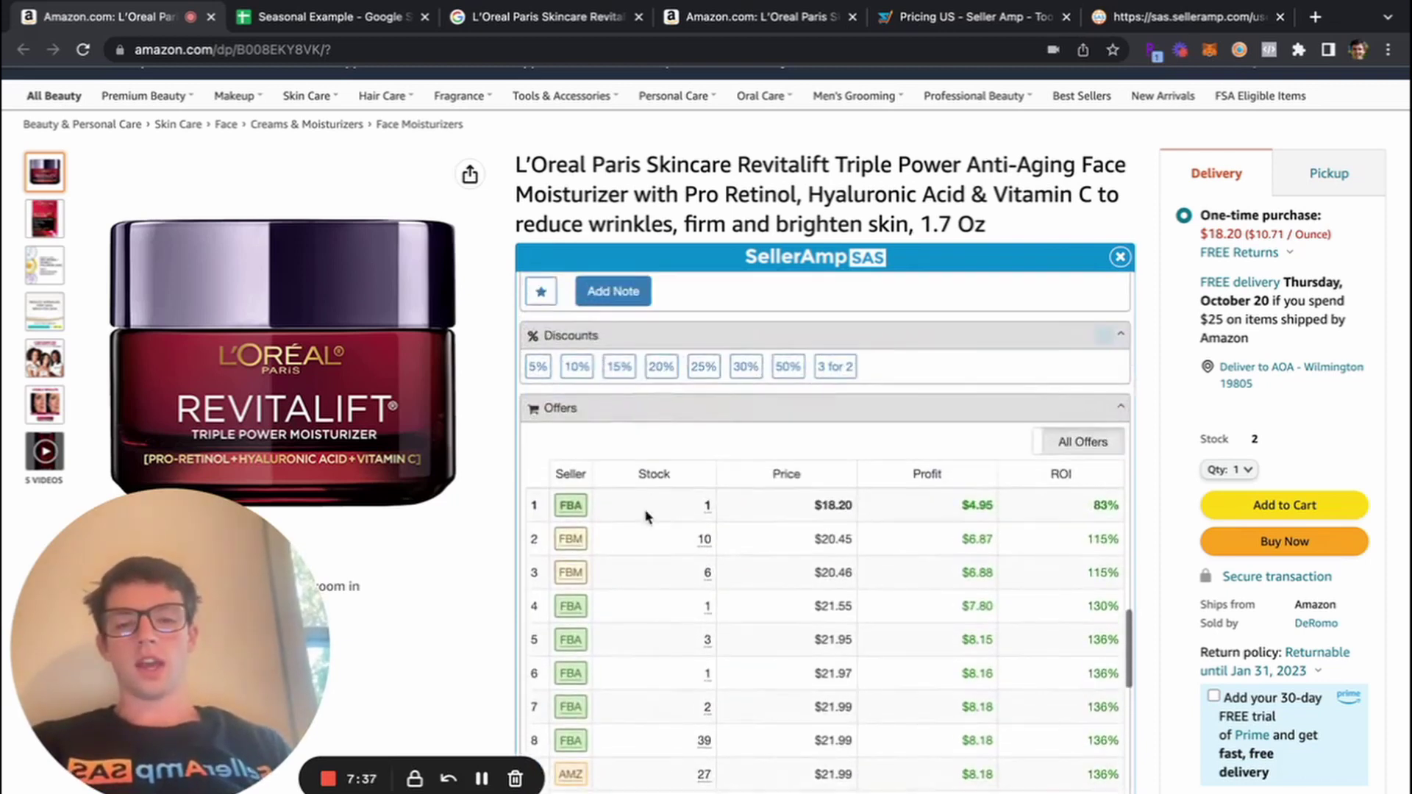
scroll(603, 441, up, 2)
scroll(603, 441, down, 10)
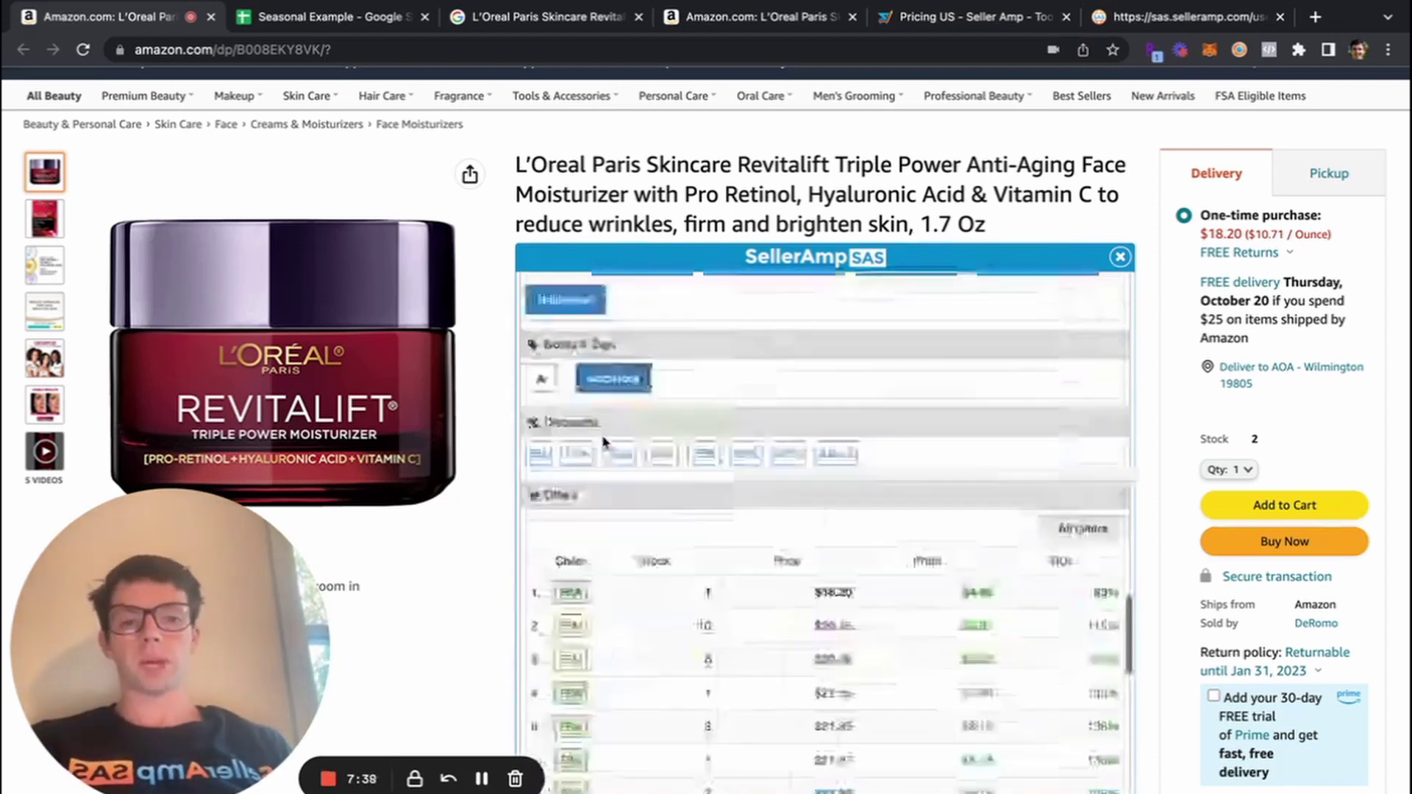
scroll(603, 441, up, 10)
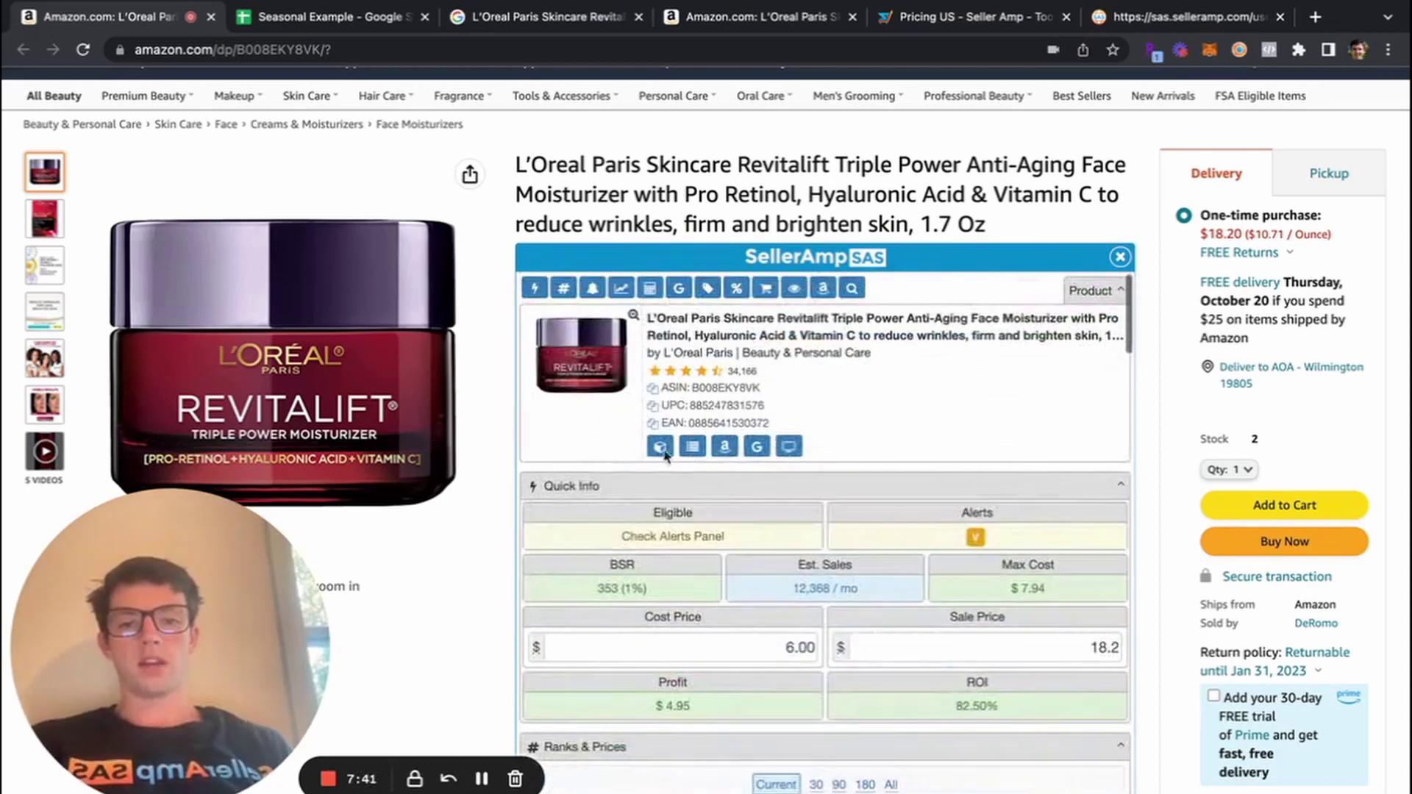
click(797, 452)
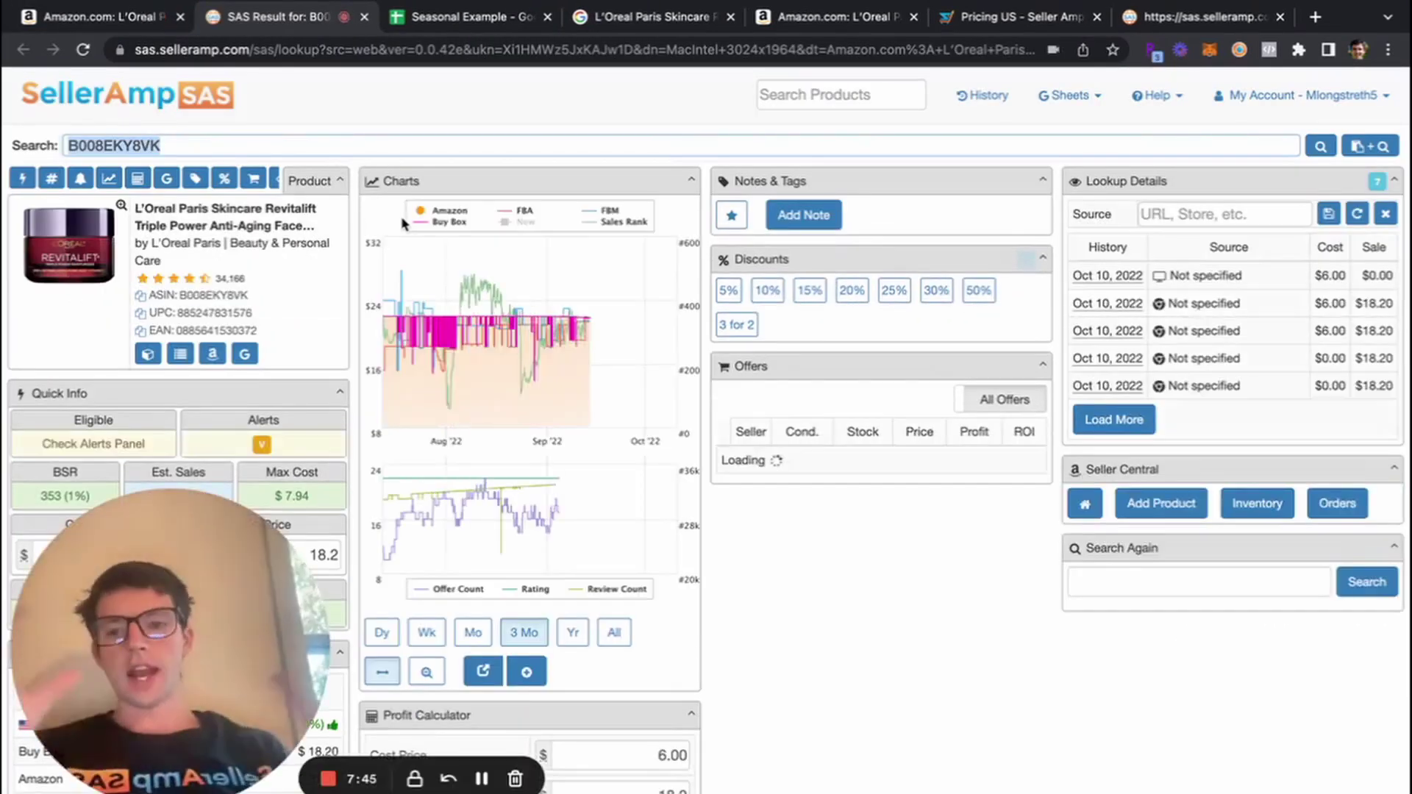
scroll(573, 375, down, 6)
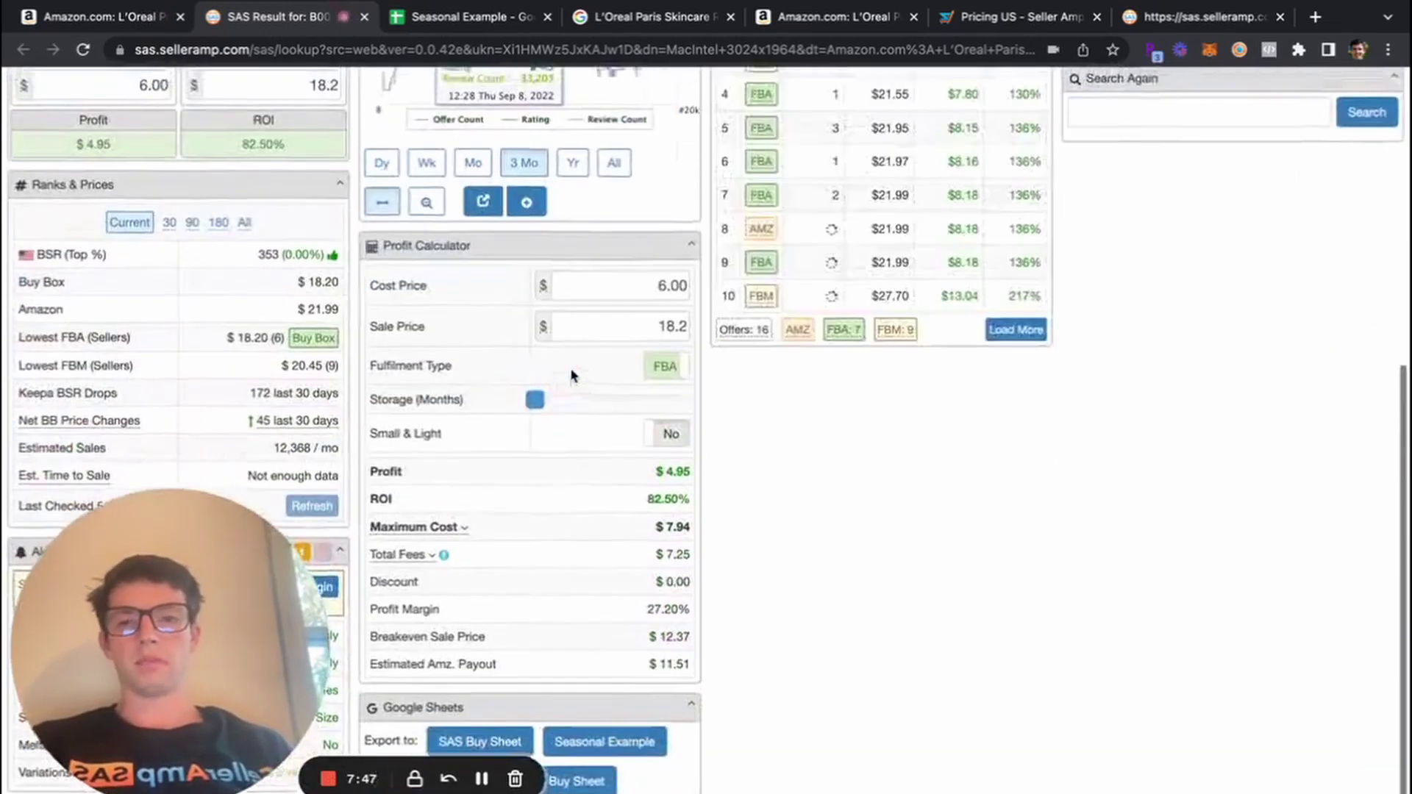
scroll(574, 367, up, 6)
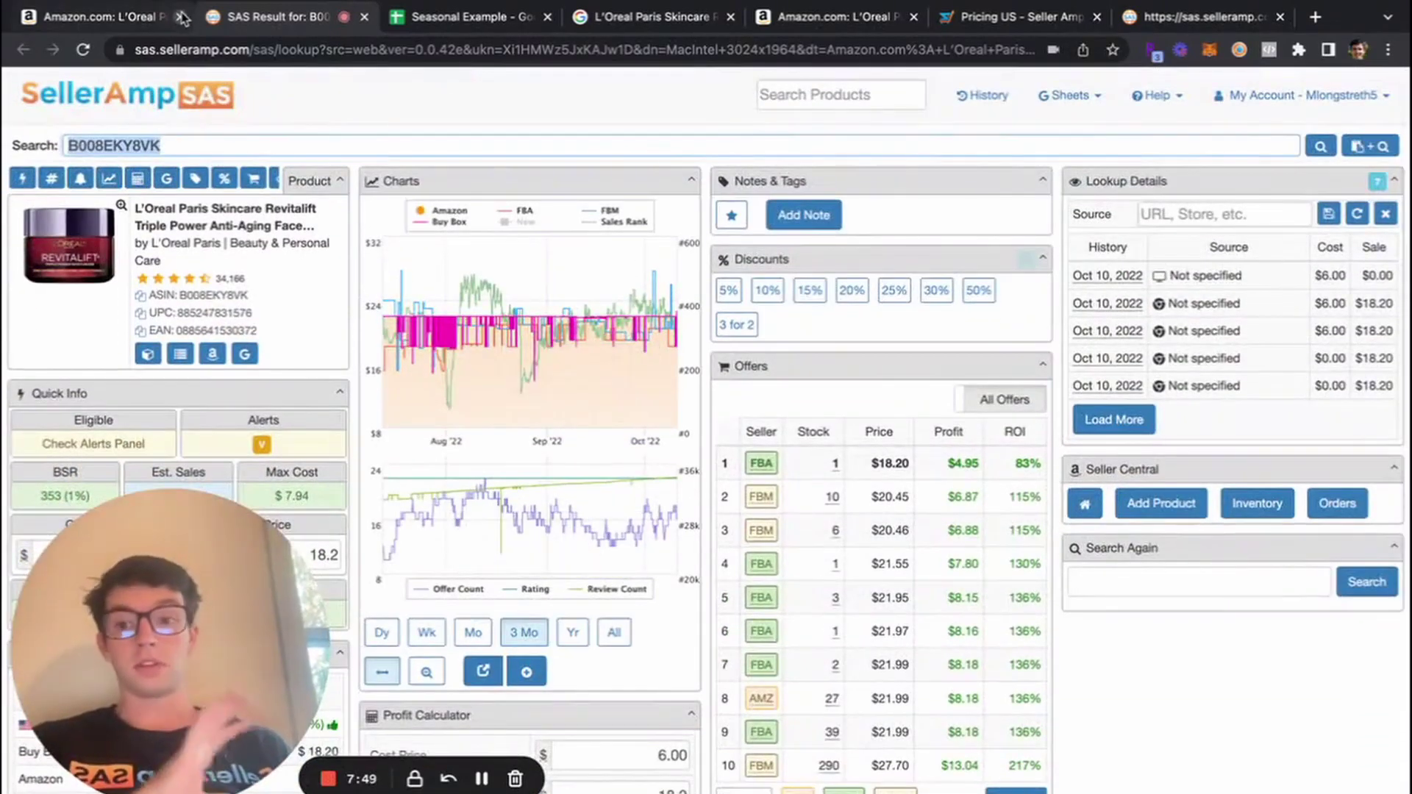
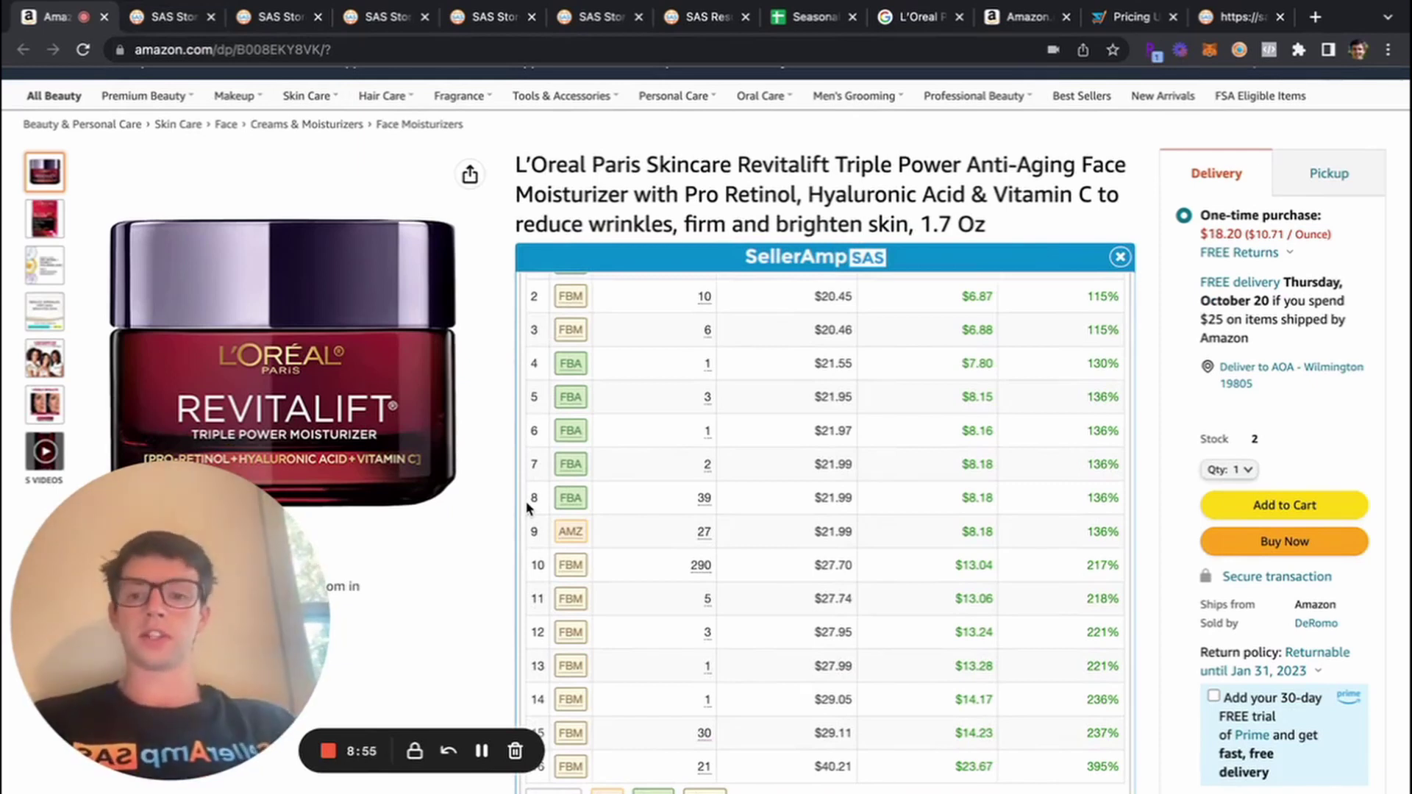
Switch to the Benefit Health storefront results and filter its products by top brands, ending with Origins
click(159, 26)
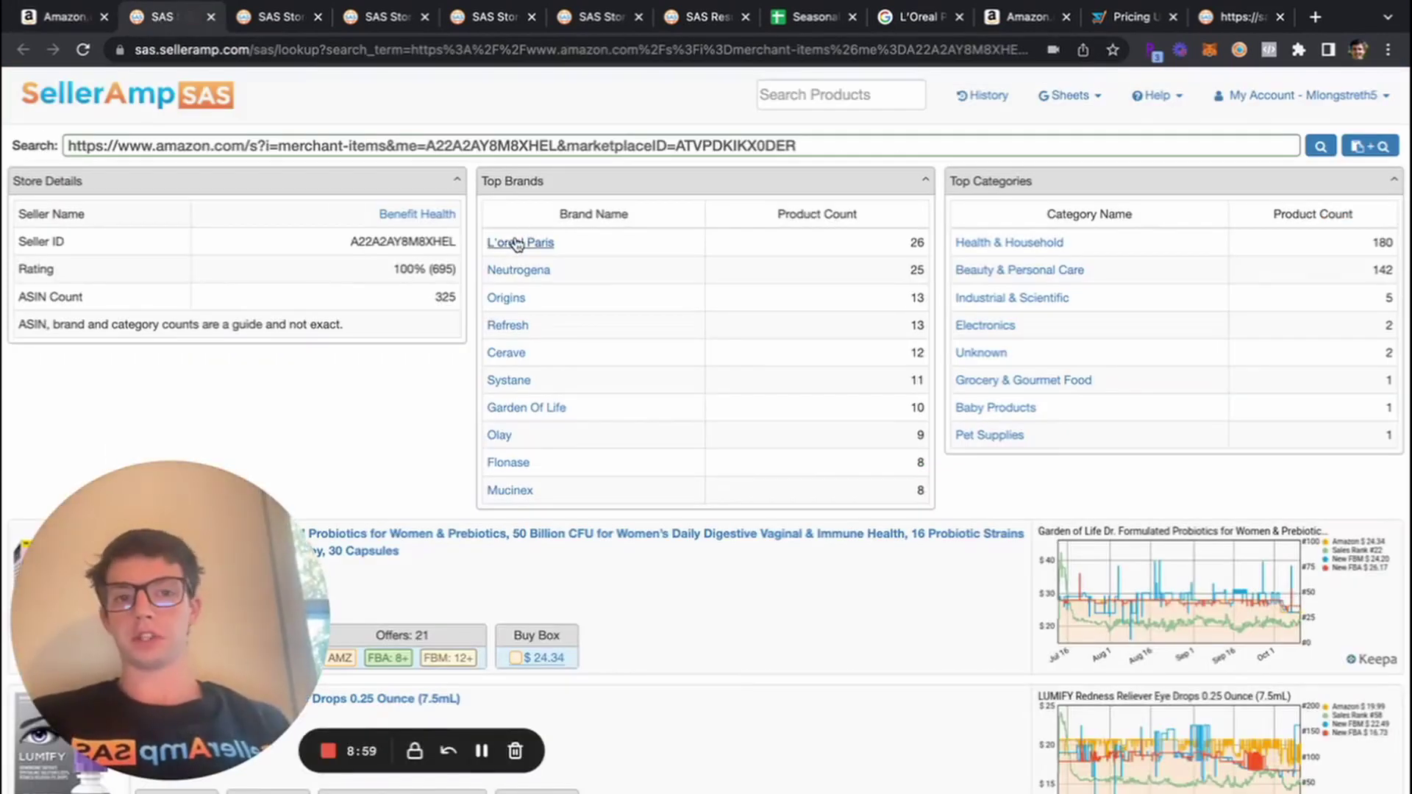
click(1030, 299)
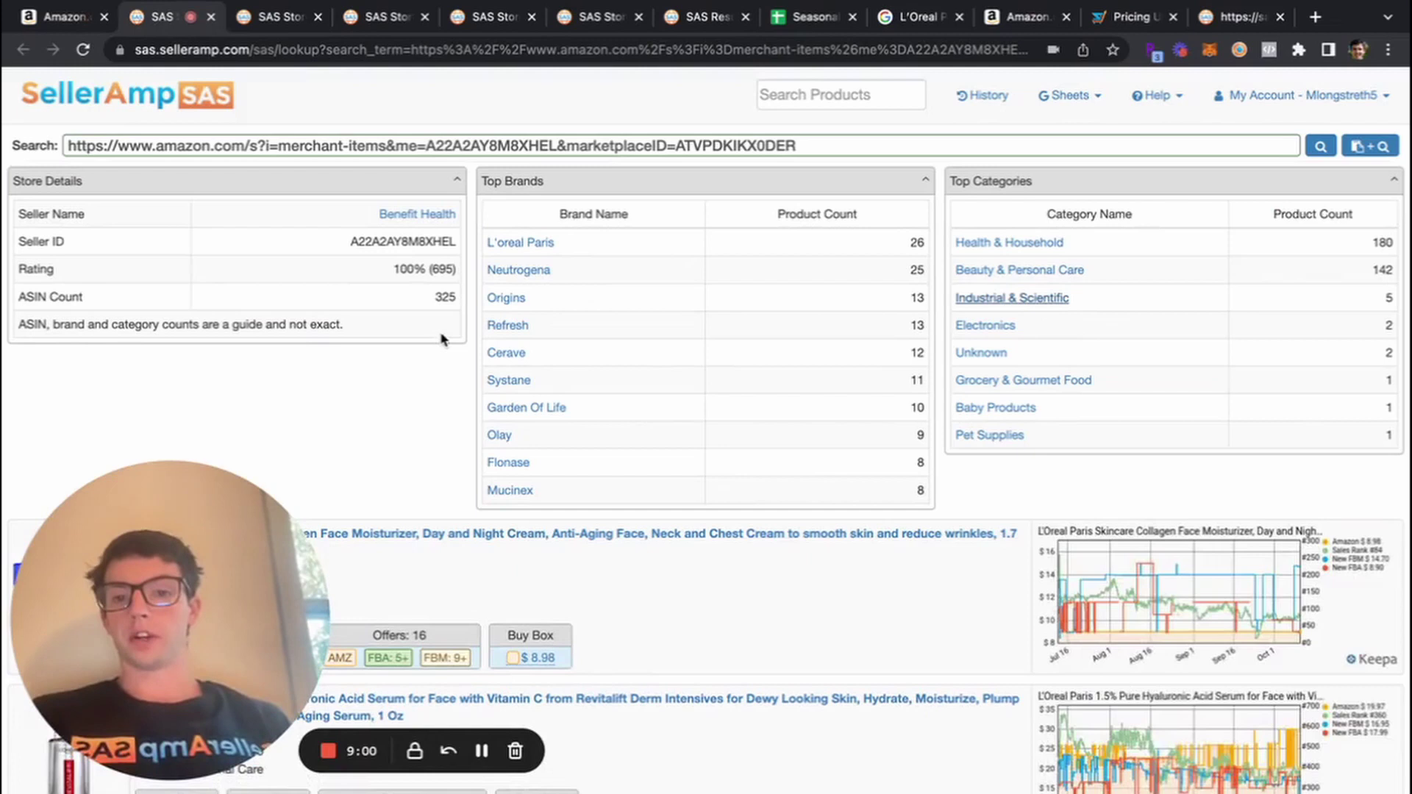
click(512, 335)
drag(252, 558, 230, 159)
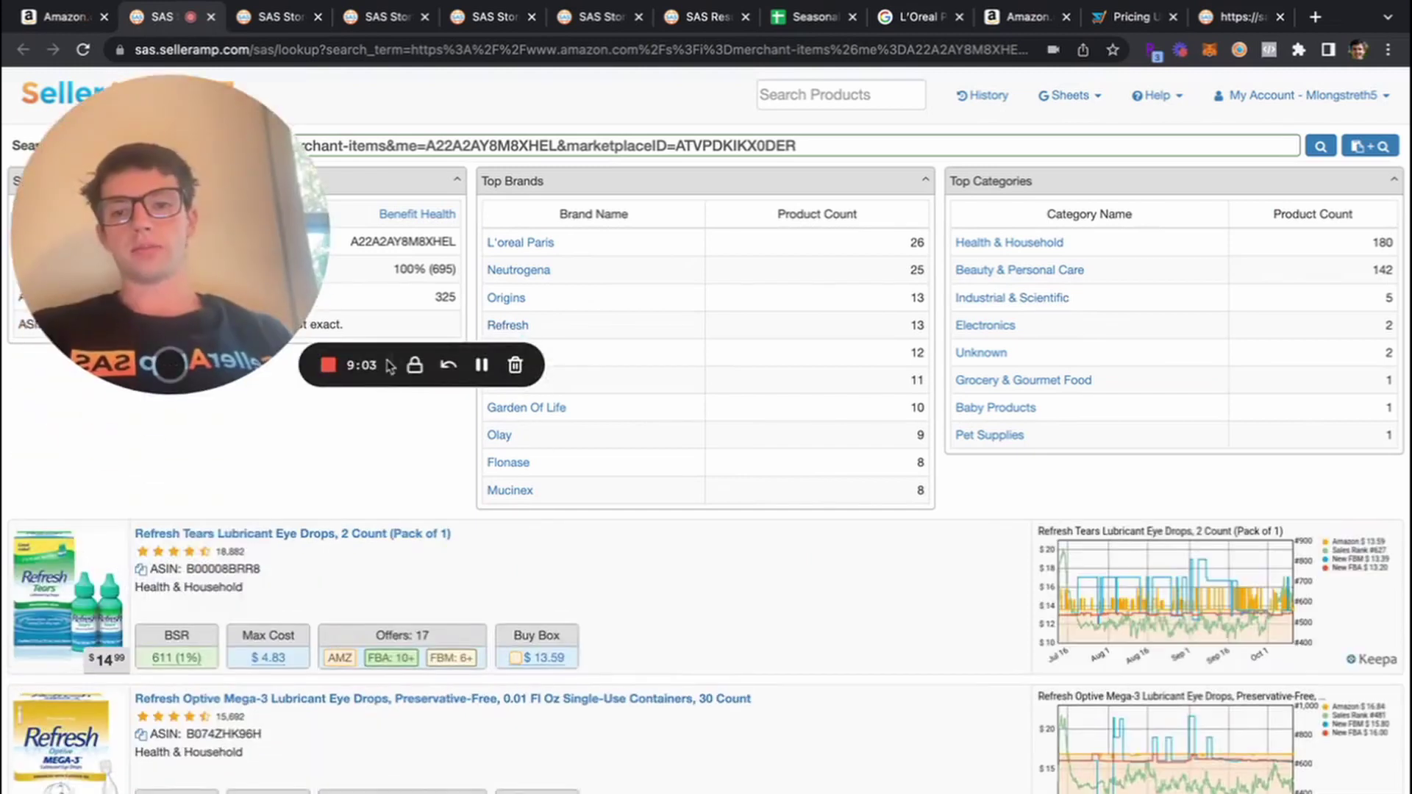
click(513, 298)
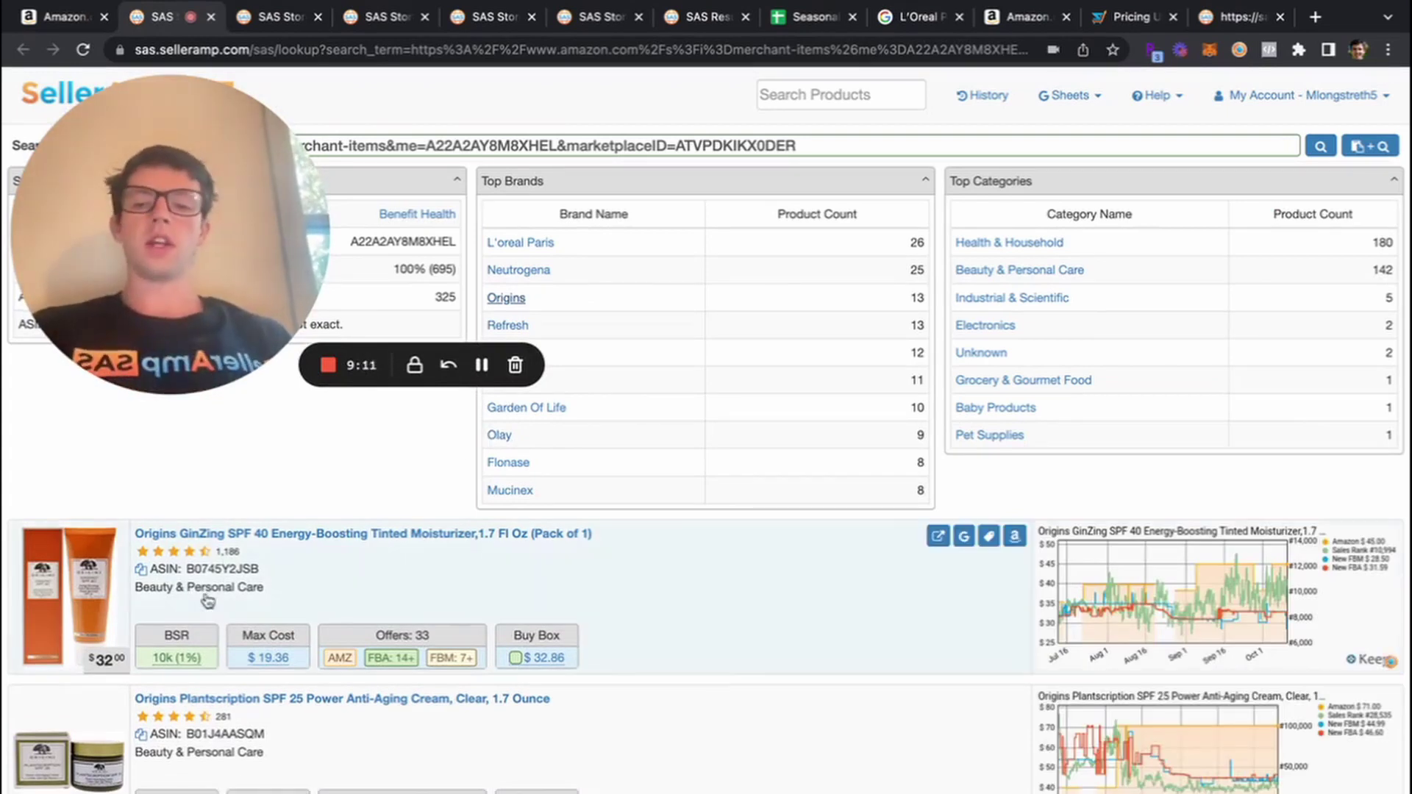
From the Origins results, open the Amazon pages of the GinZing SPF 40 moisturizer and the Plantscription SPF 25 cream
mouse_move(177, 662)
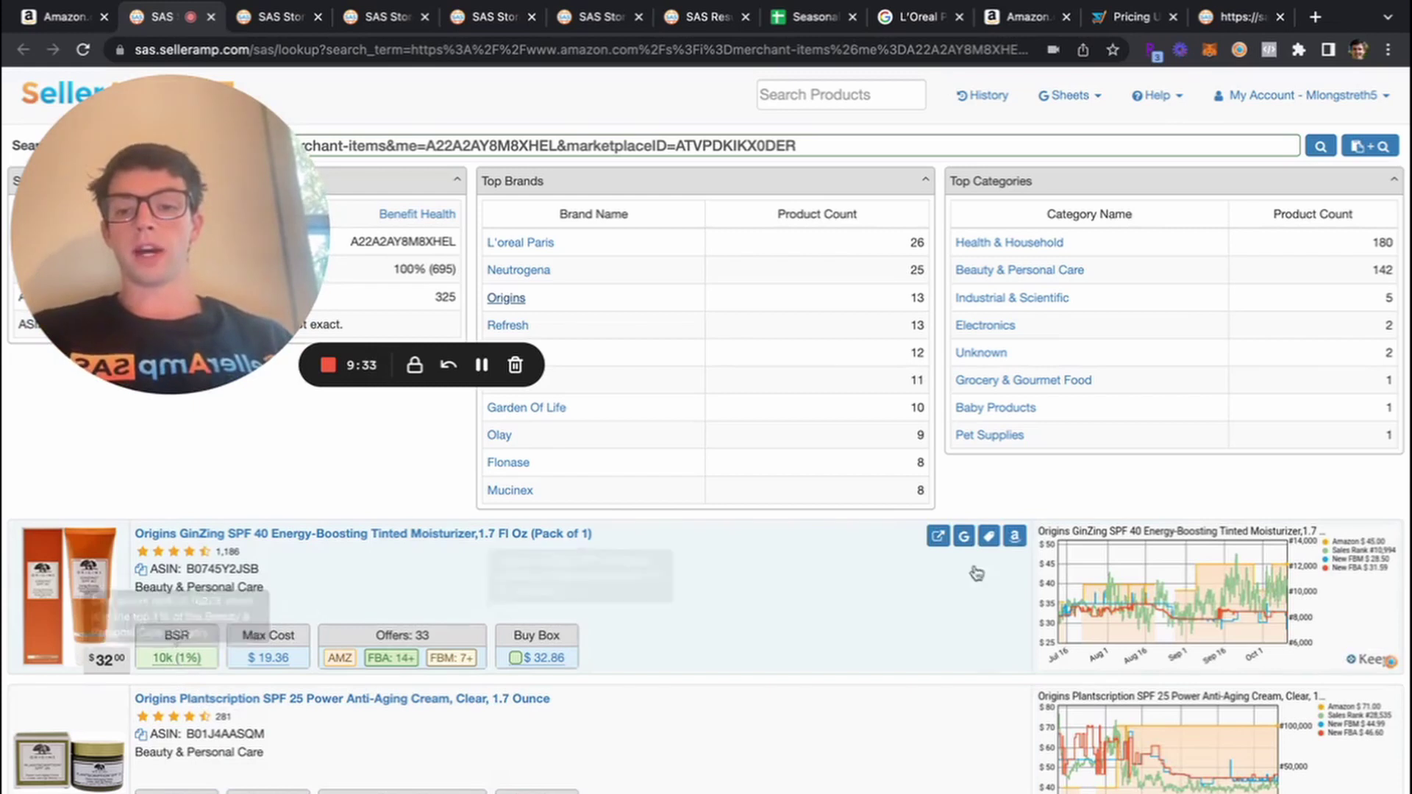
click(1015, 537)
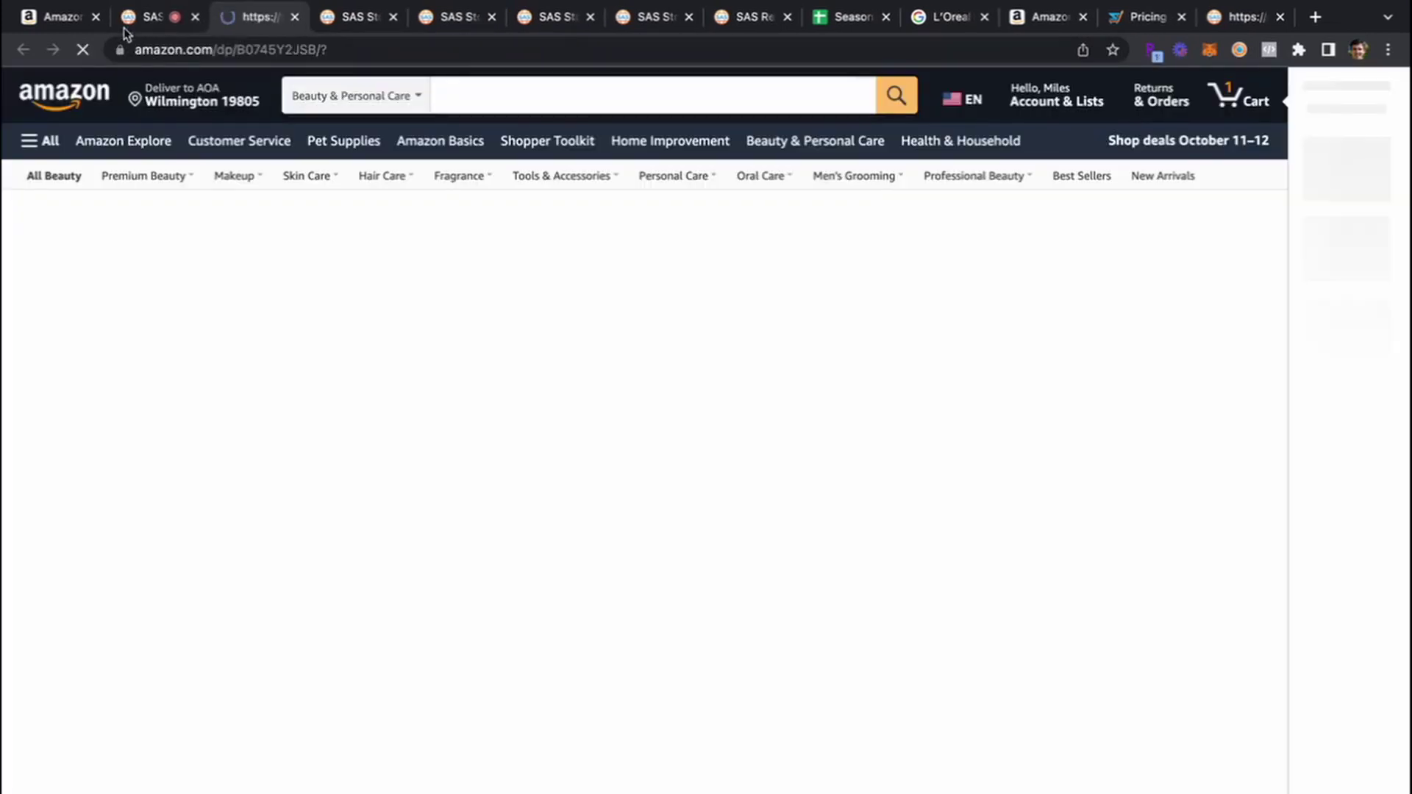
click(142, 37)
scroll(797, 473, down, 4)
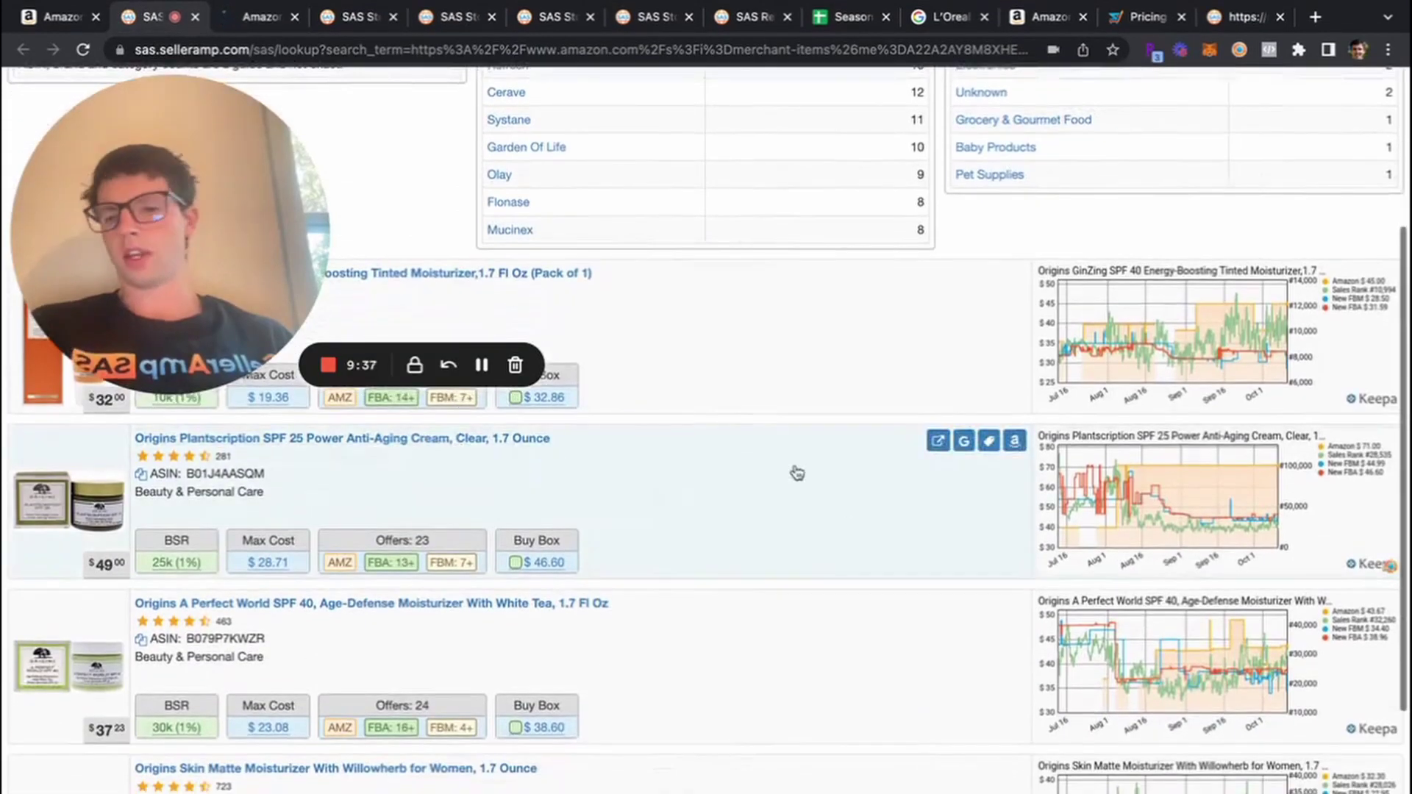
click(1014, 442)
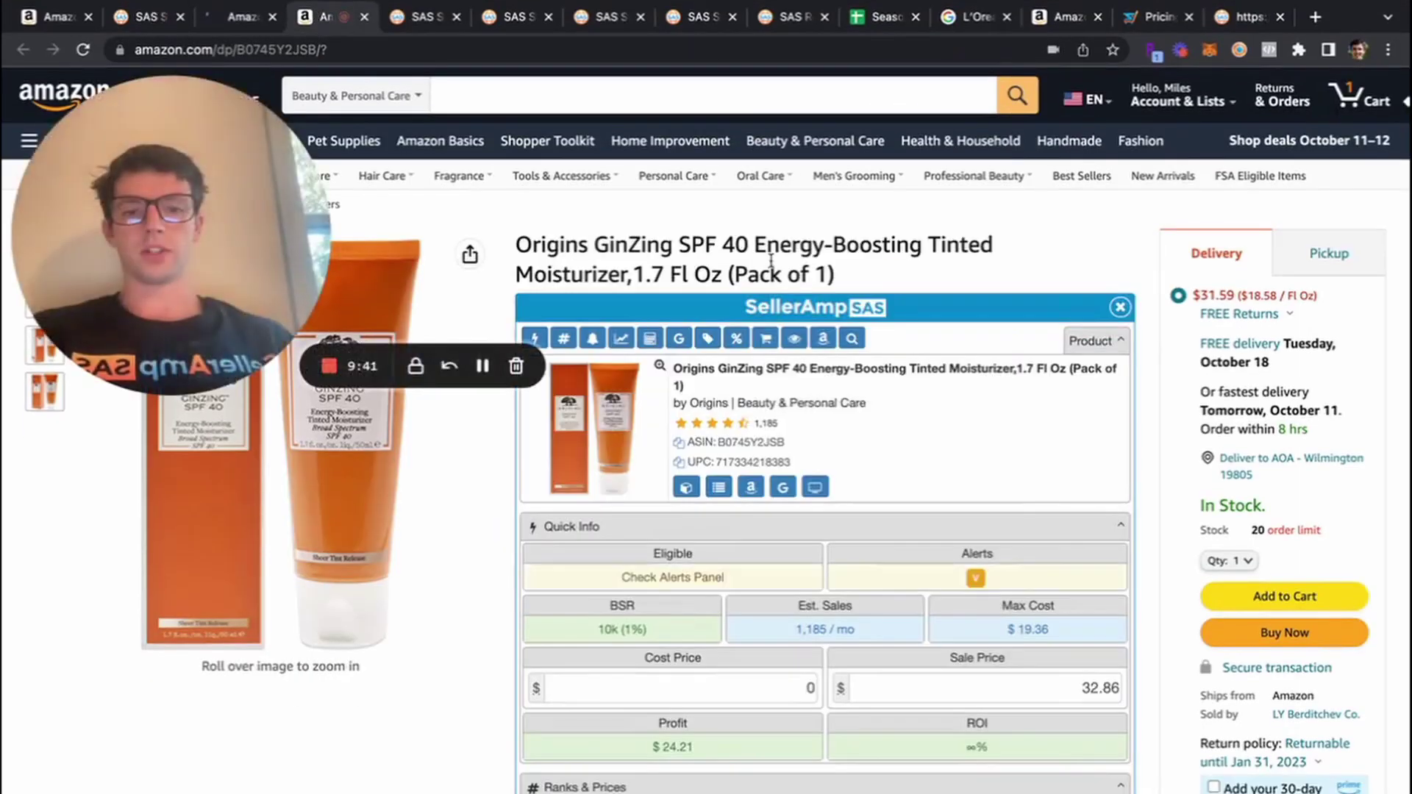
Examine the Keepa price history on the Origins GinZing moisturizer's Amazon page
scroll(401, 742, down, 2)
scroll(400, 741, down, 10)
scroll(373, 712, up, 4)
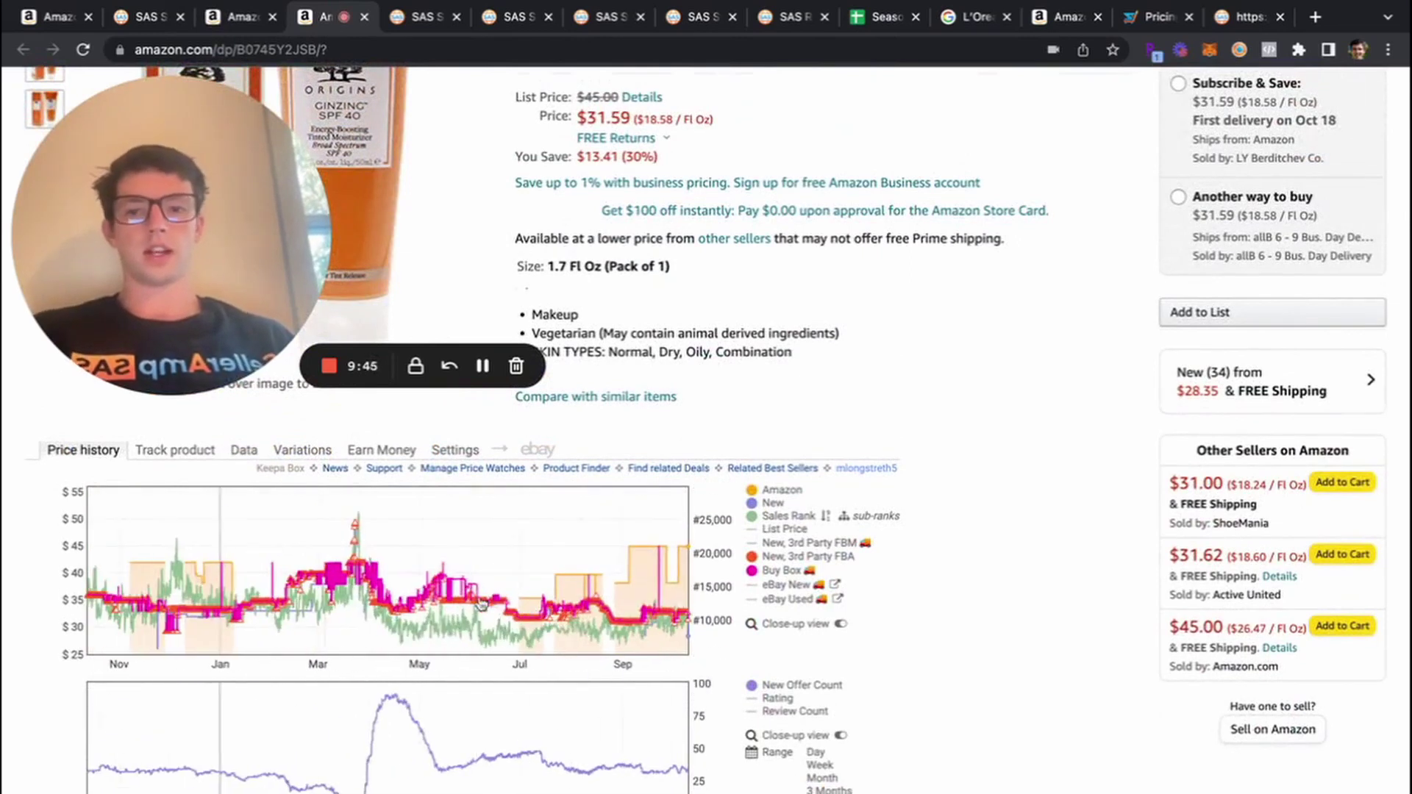
scroll(434, 507, up, 8)
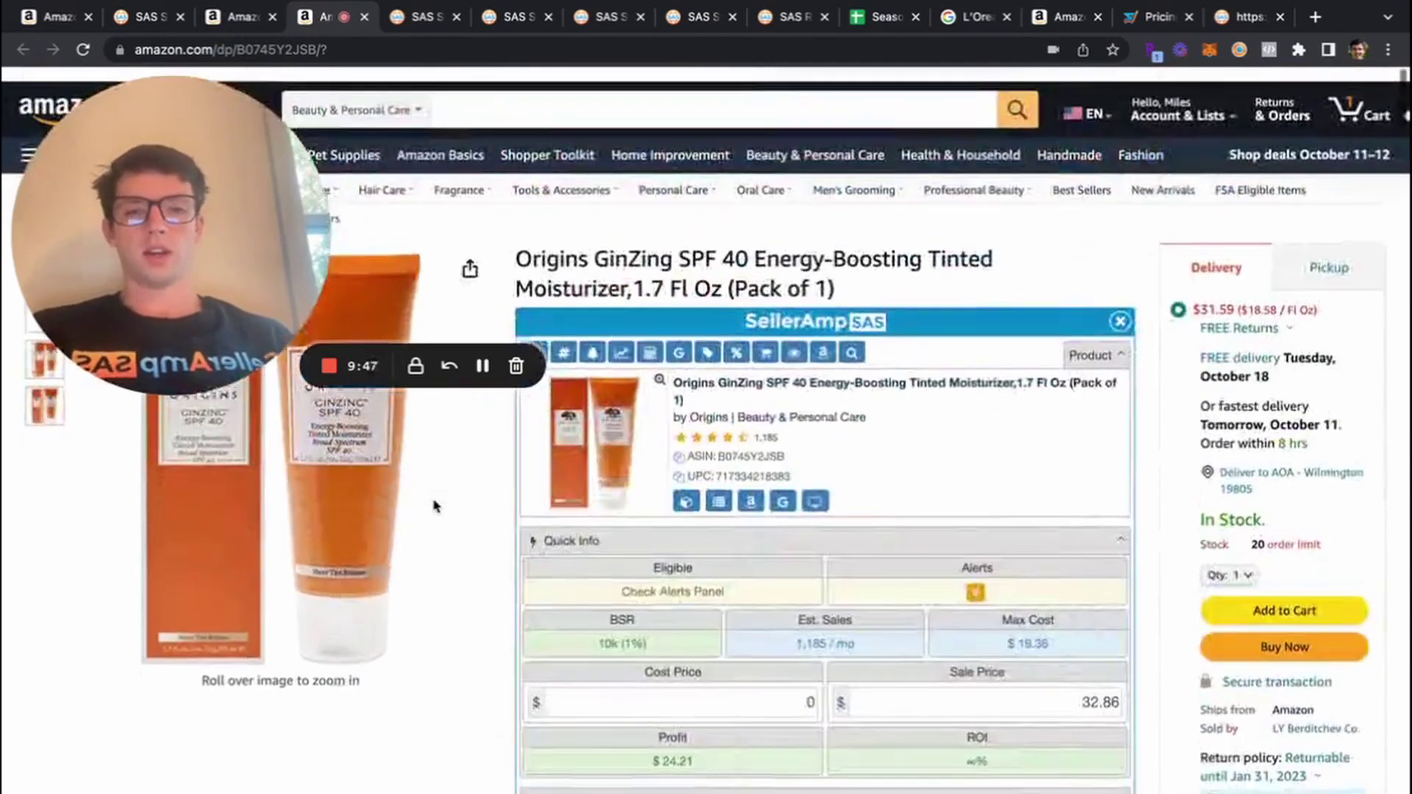
Set the GinZing moisturizer's cost price to $18 and search Google for its product title to compare retail prices
click(791, 687)
text(18)
key(Return)
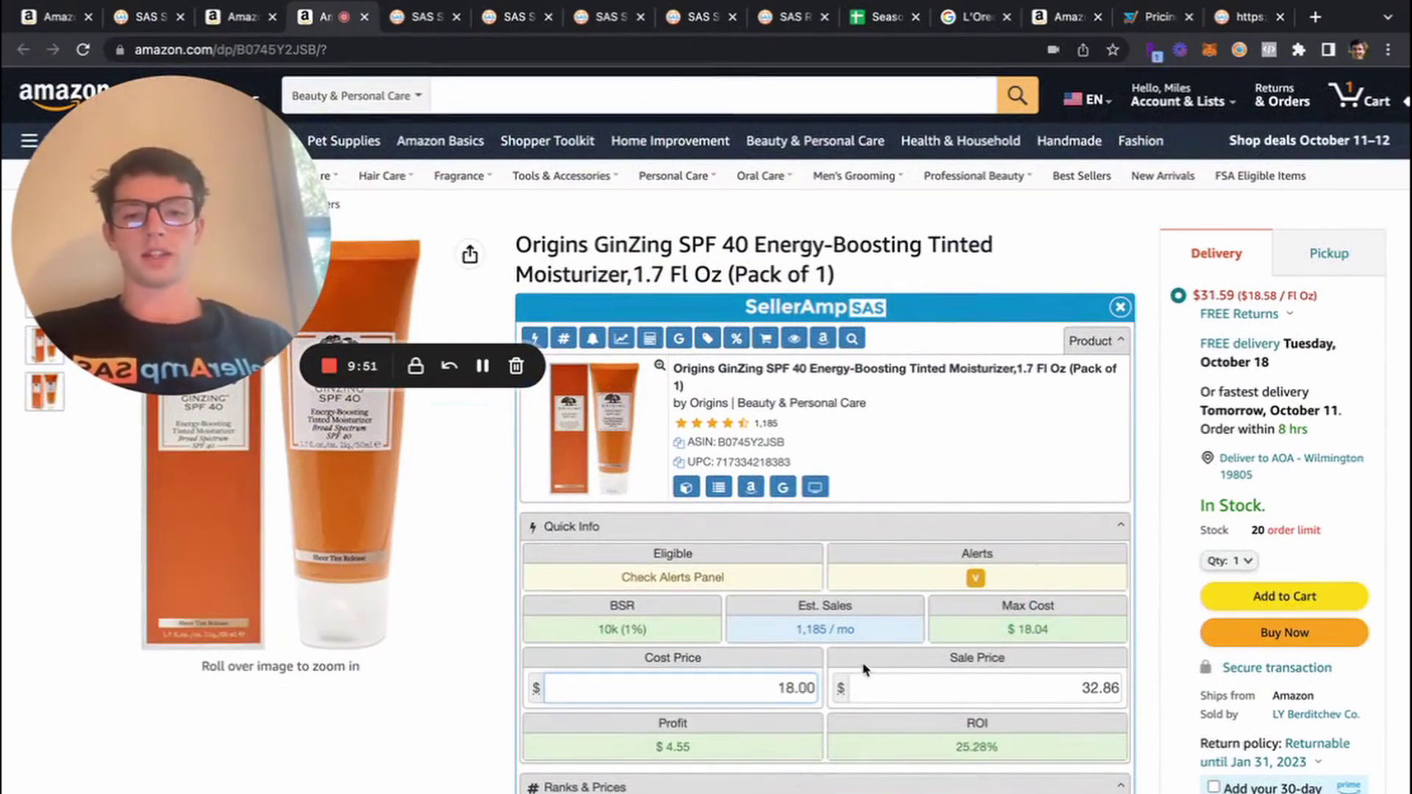
click(784, 489)
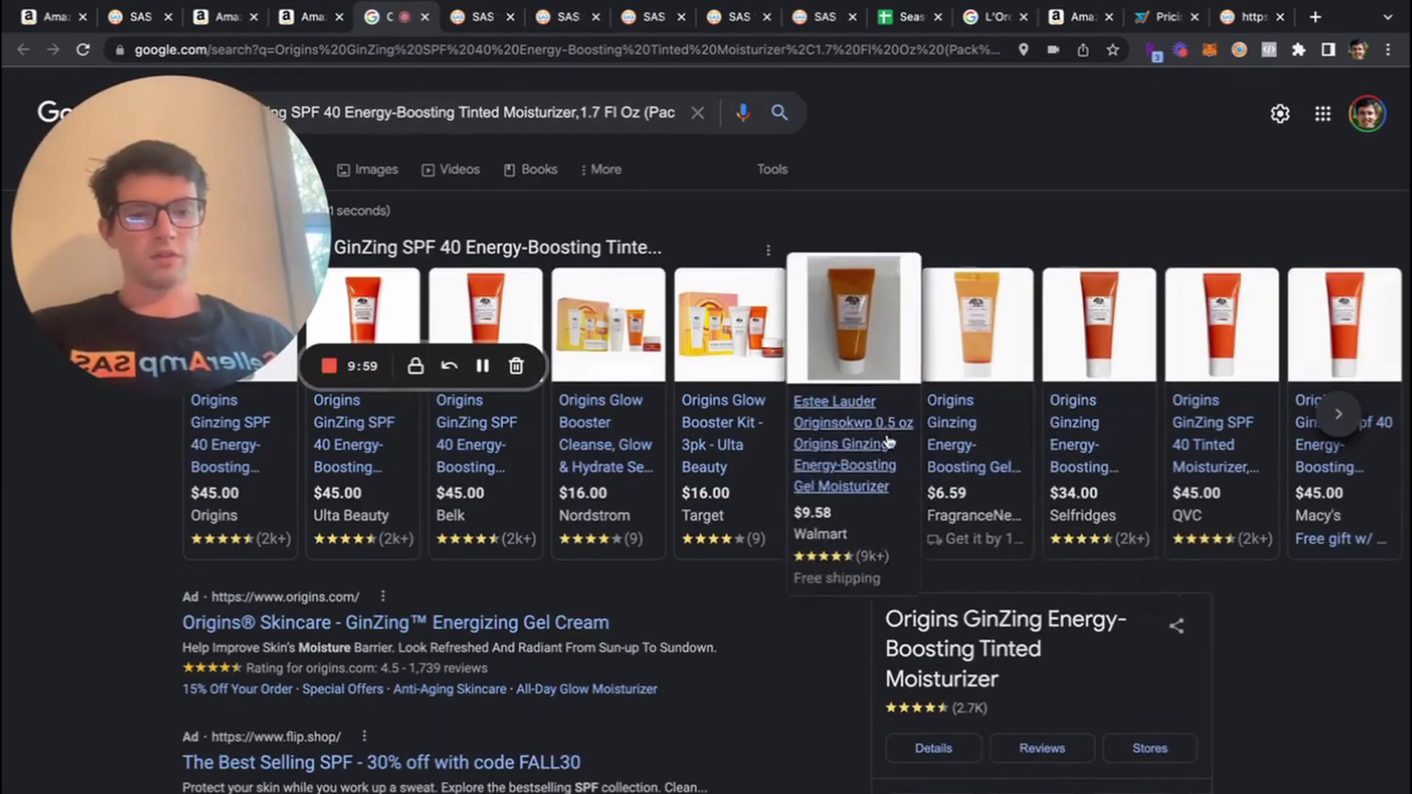
click(307, 20)
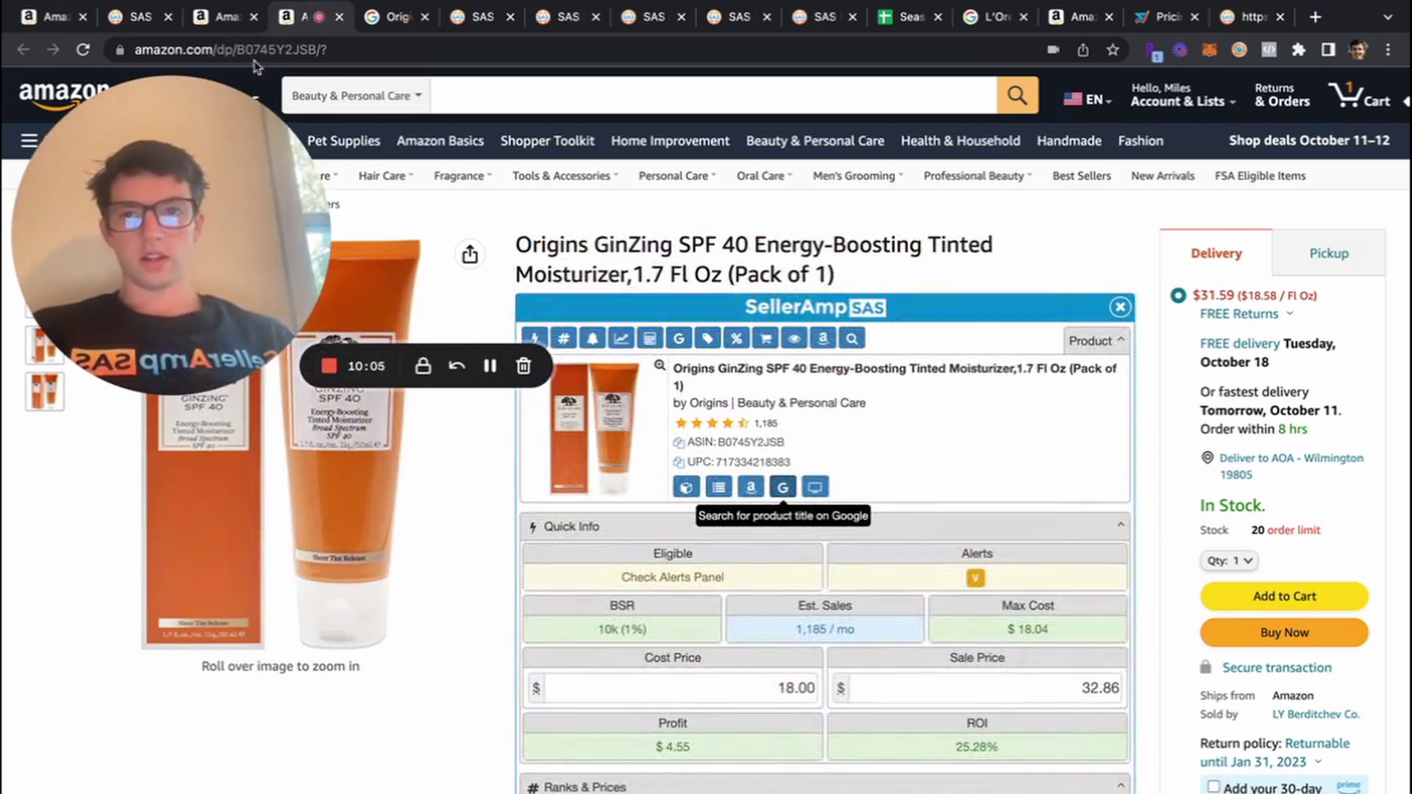
Check the Plantscription SPF 25 cream's Amazon page and list the Olay products in the Benefit Health storefront results
click(224, 16)
scroll(482, 161, down, 1)
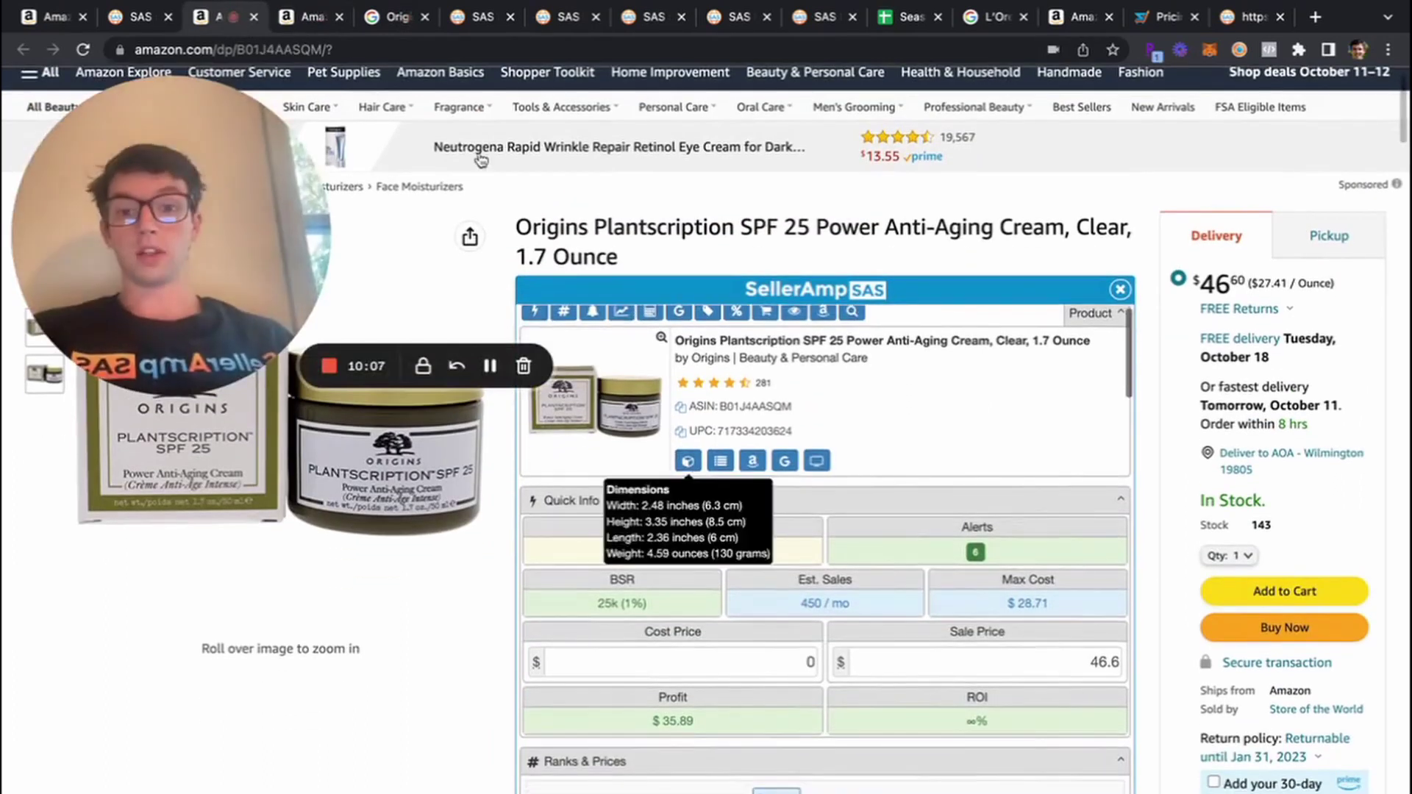
click(140, 21)
scroll(418, 503, up, 1)
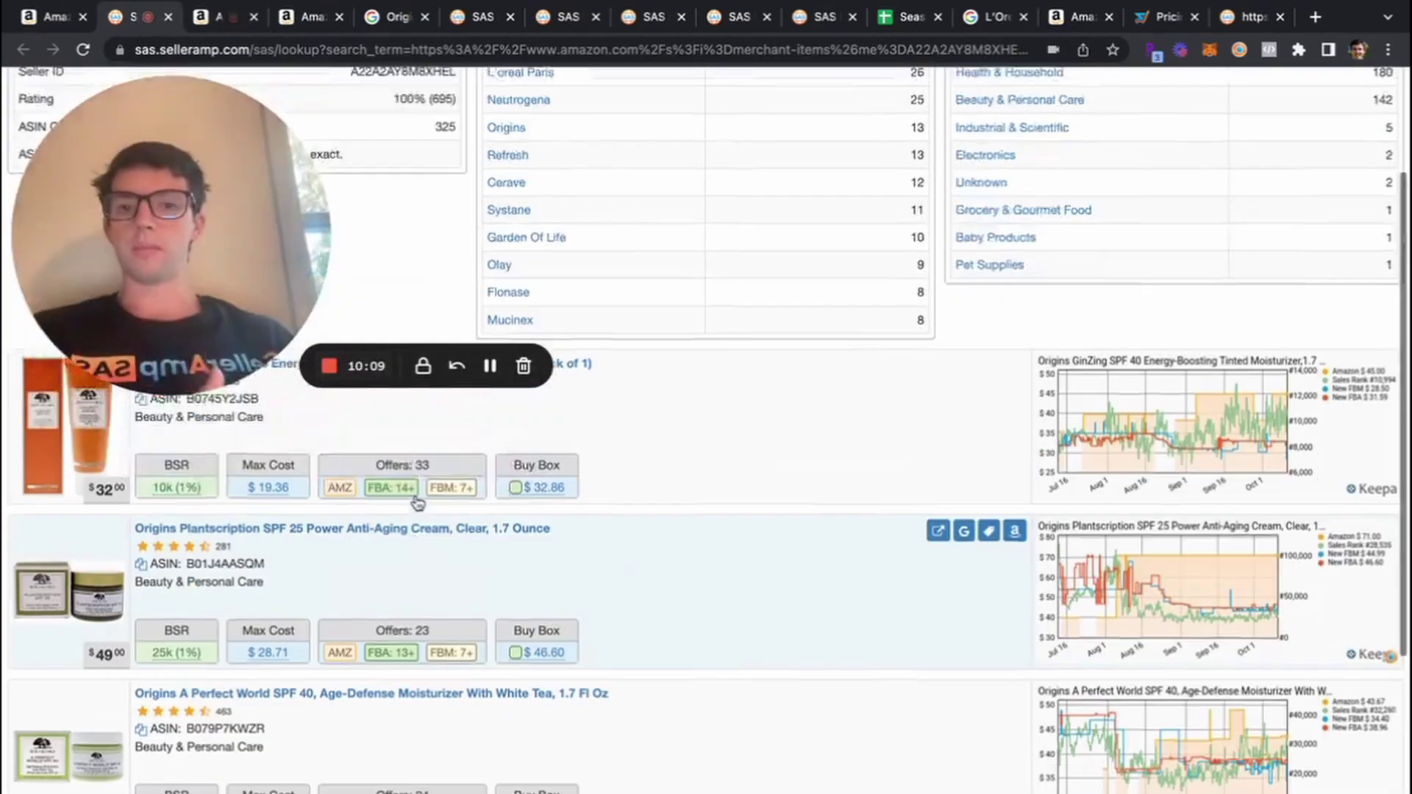
scroll(418, 503, up, 3)
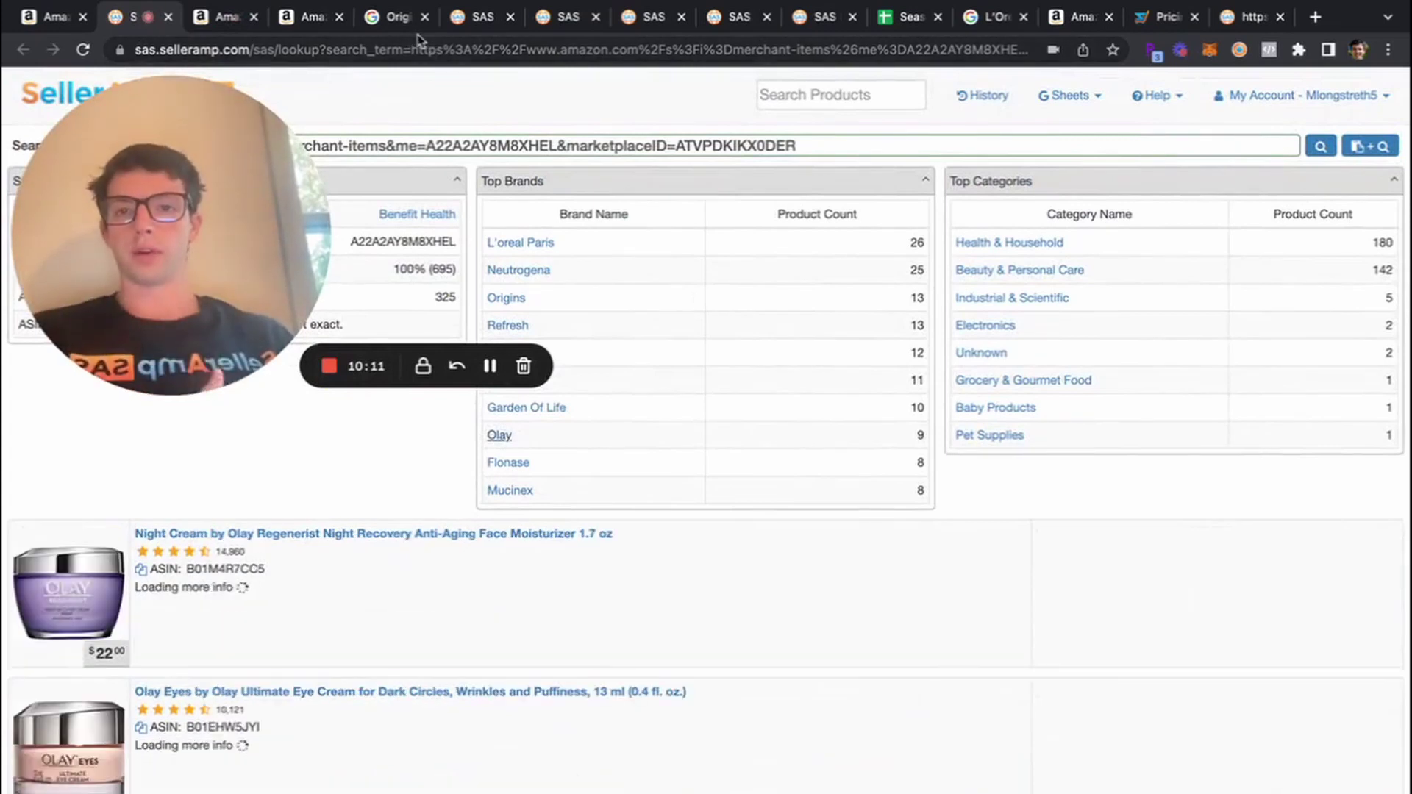
Review the top brands and categories of the Monstrous Things, Buy Wise From Us and Active Trade storefronts
click(465, 26)
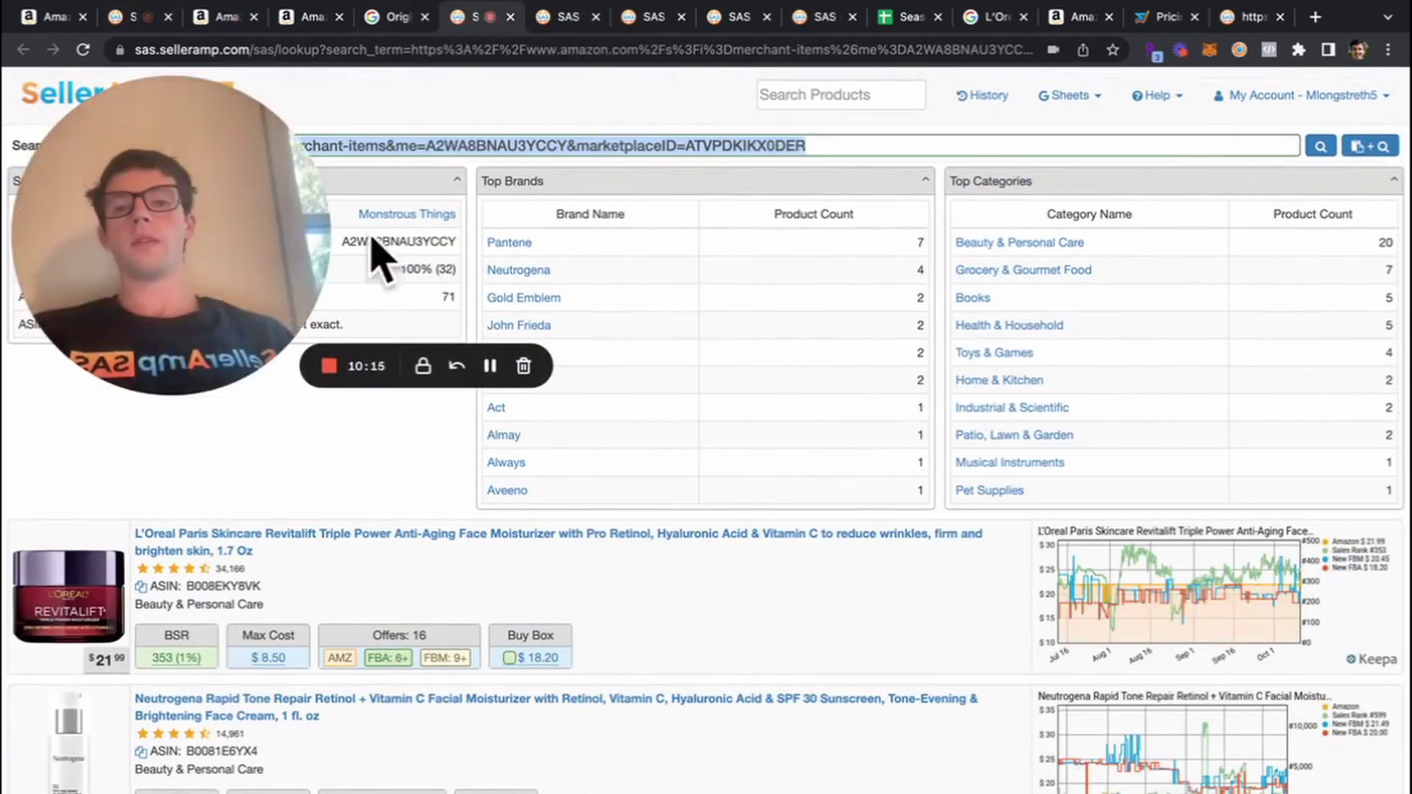
drag(259, 213, 259, 320)
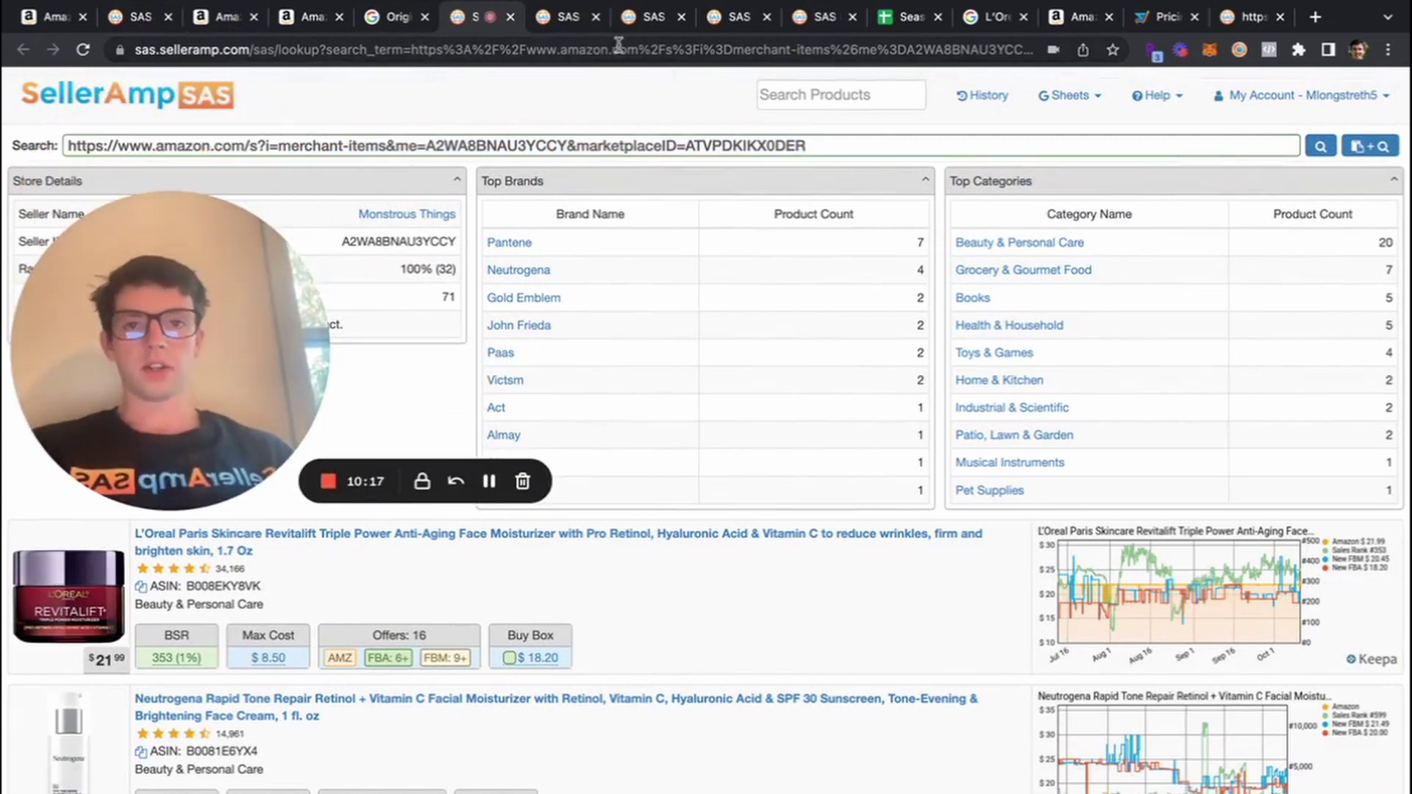
click(566, 19)
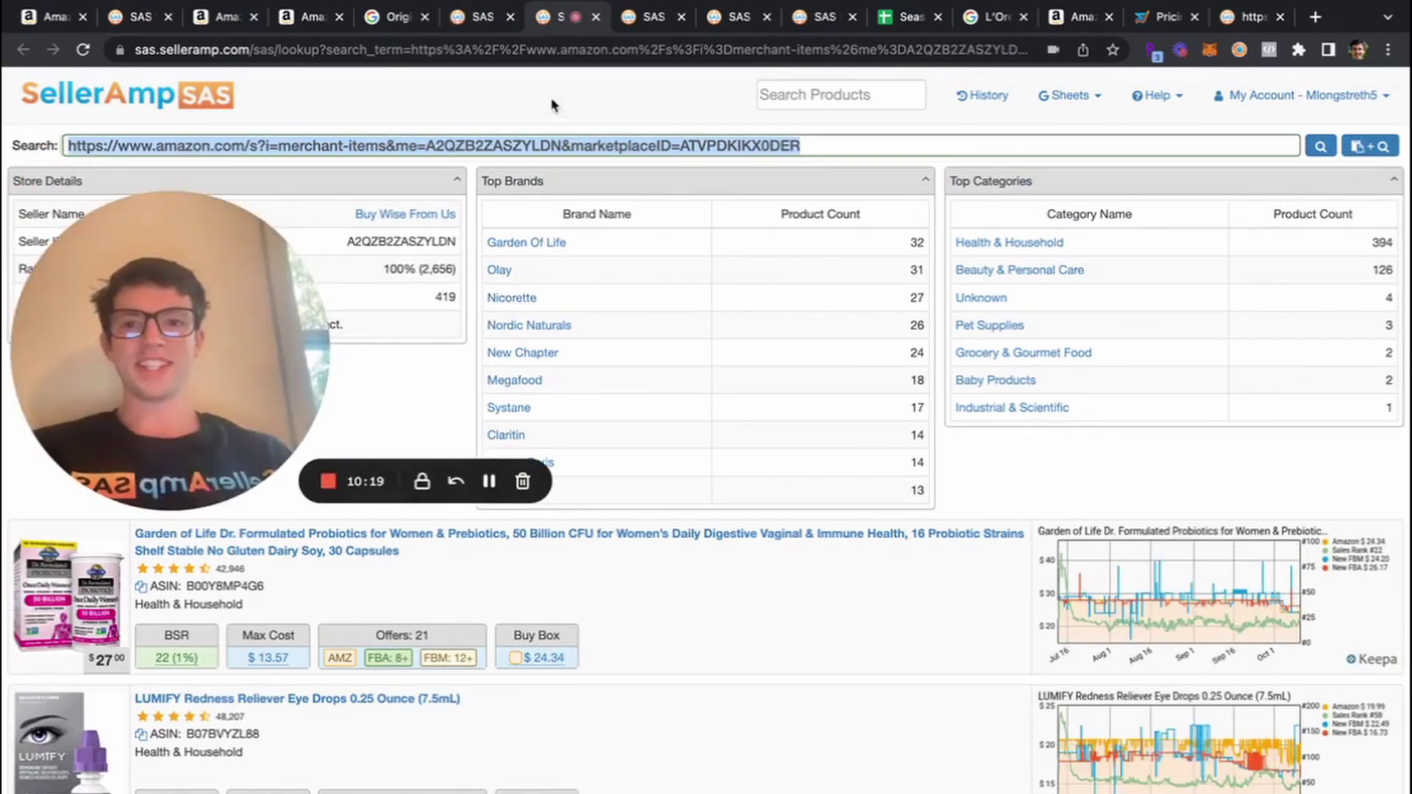
click(639, 20)
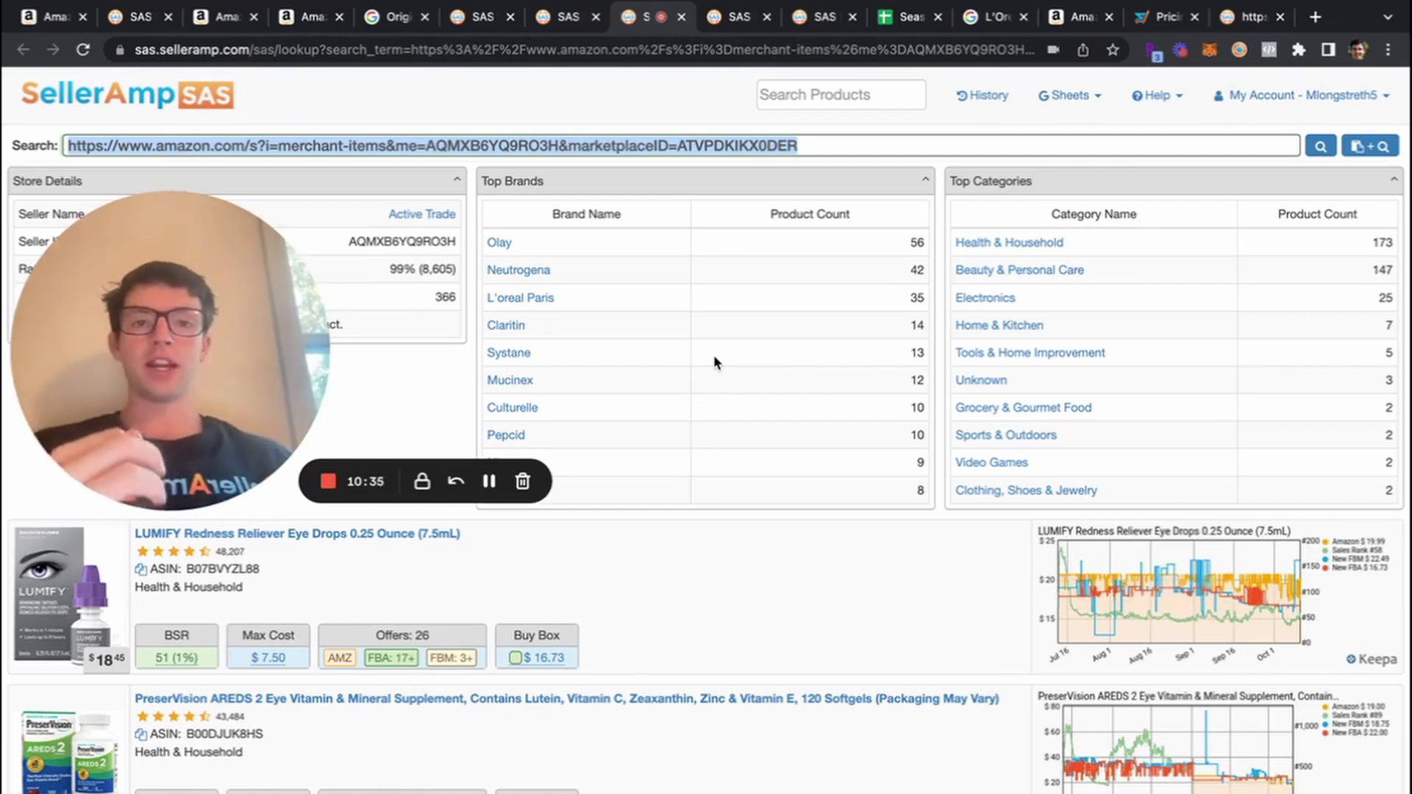
Browse the next seller's storefront products and open the Amazon page of the 90.4-ounce Ghirardelli Creamy Caramel sauce
key(ctrl+Tab)
scroll(442, 507, down, 2)
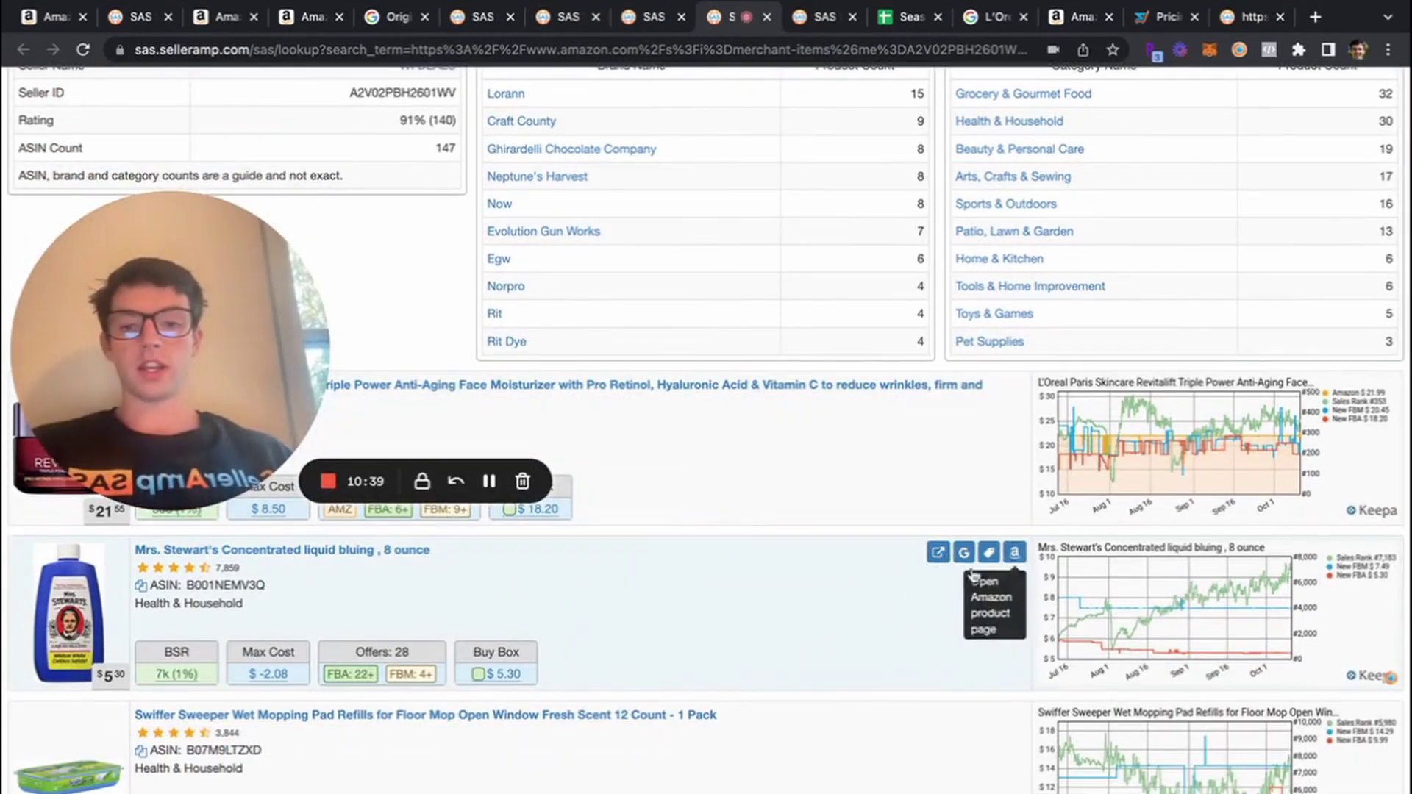
scroll(883, 621, down, 3)
scroll(795, 589, down, 2)
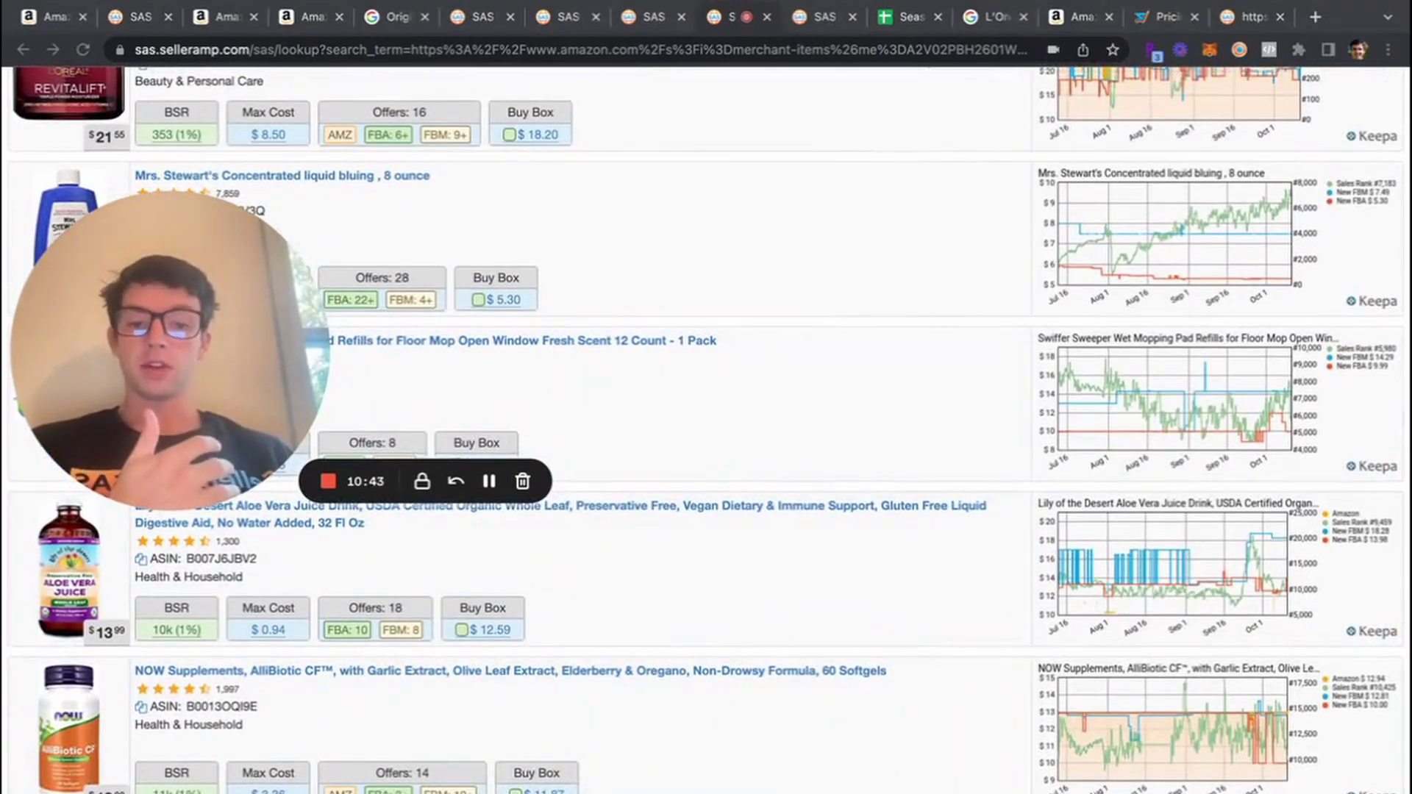
scroll(707, 699, down, 7)
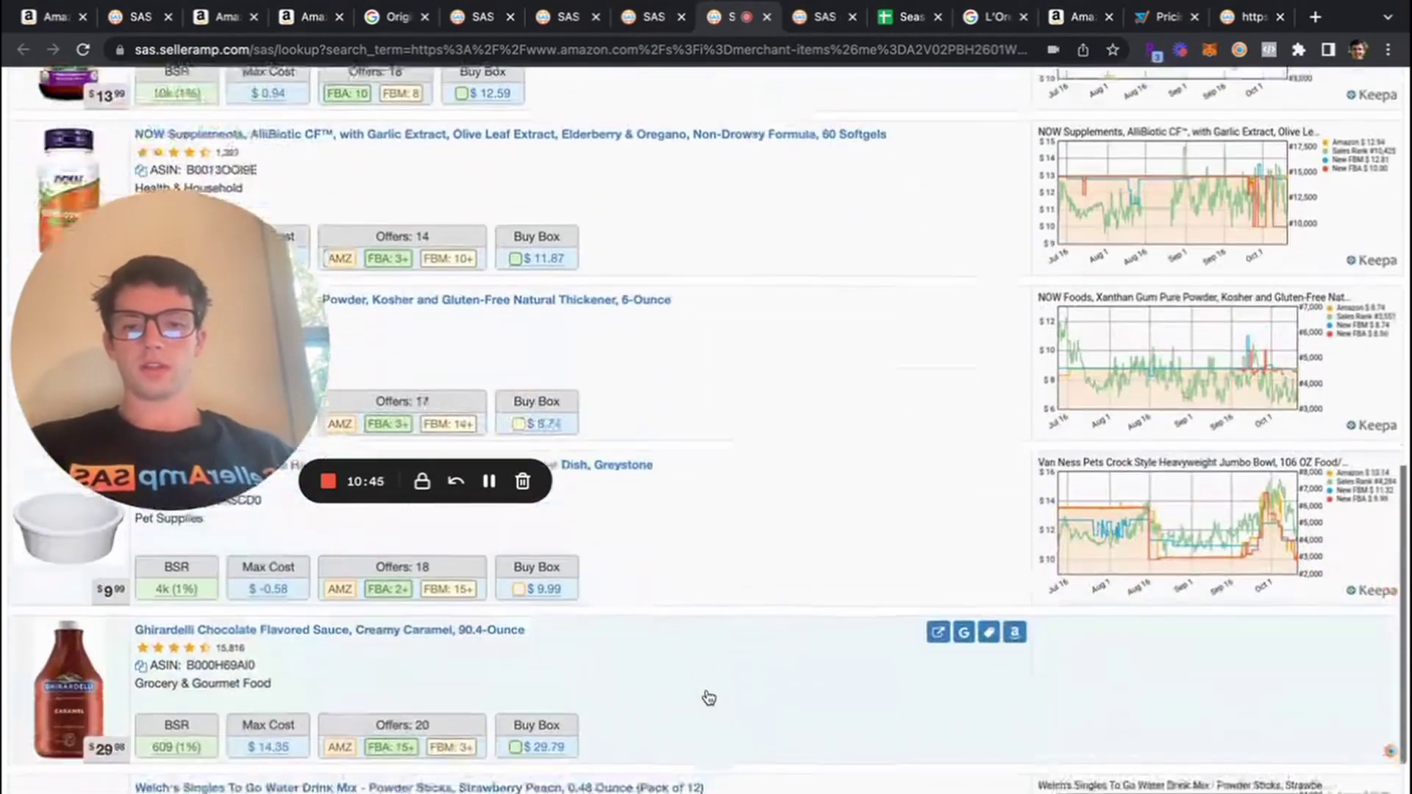
scroll(709, 695, down, 5)
scroll(709, 695, up, 3)
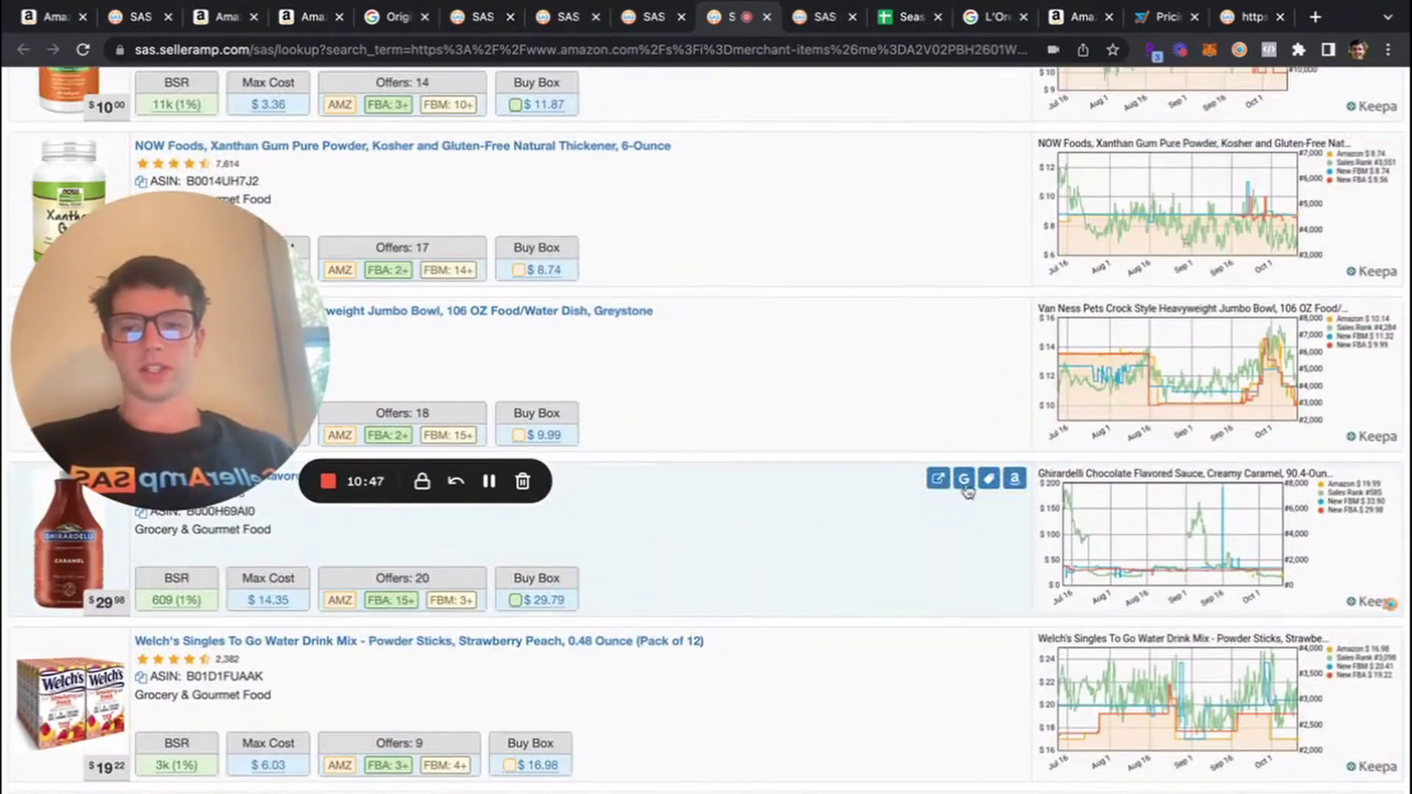
scroll(957, 515, up, 1)
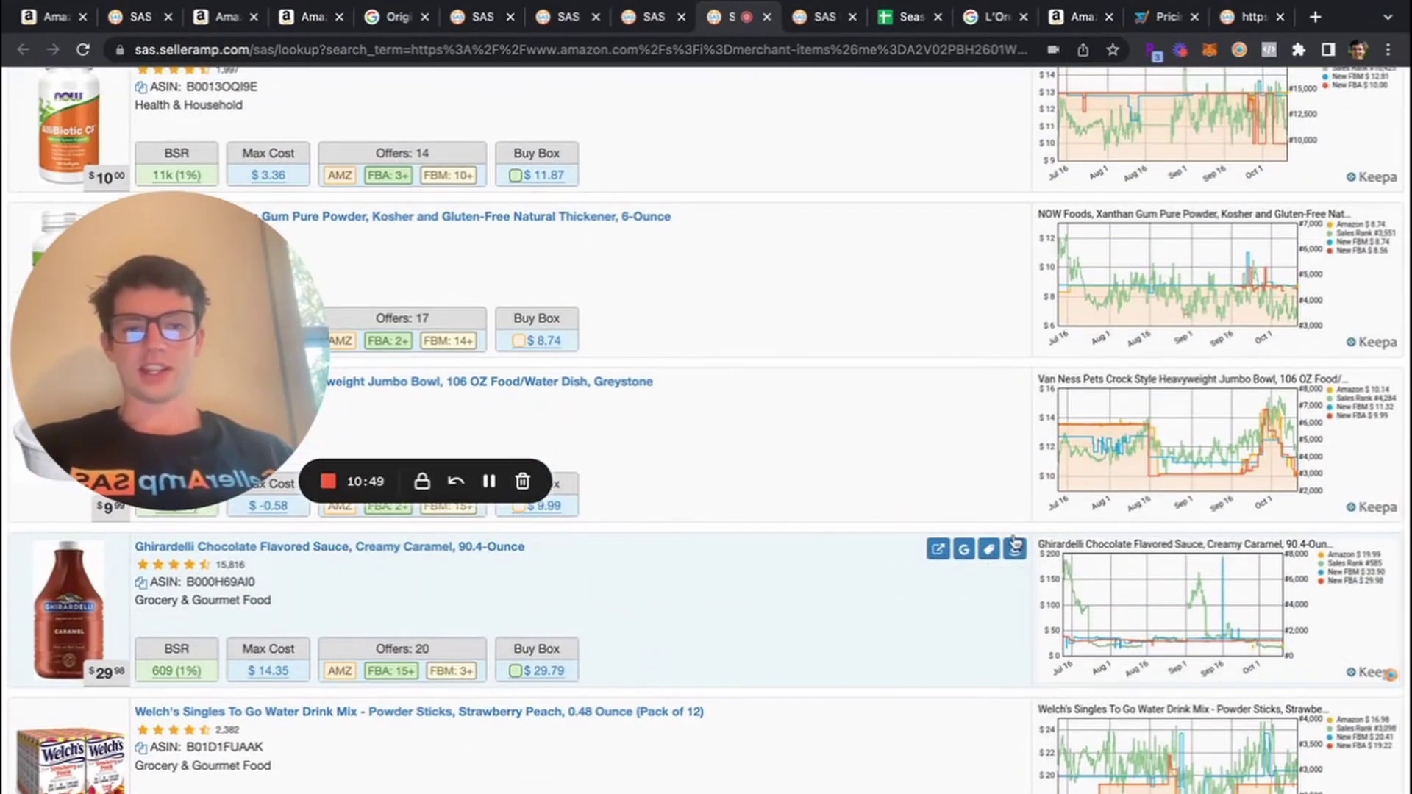
click(1014, 547)
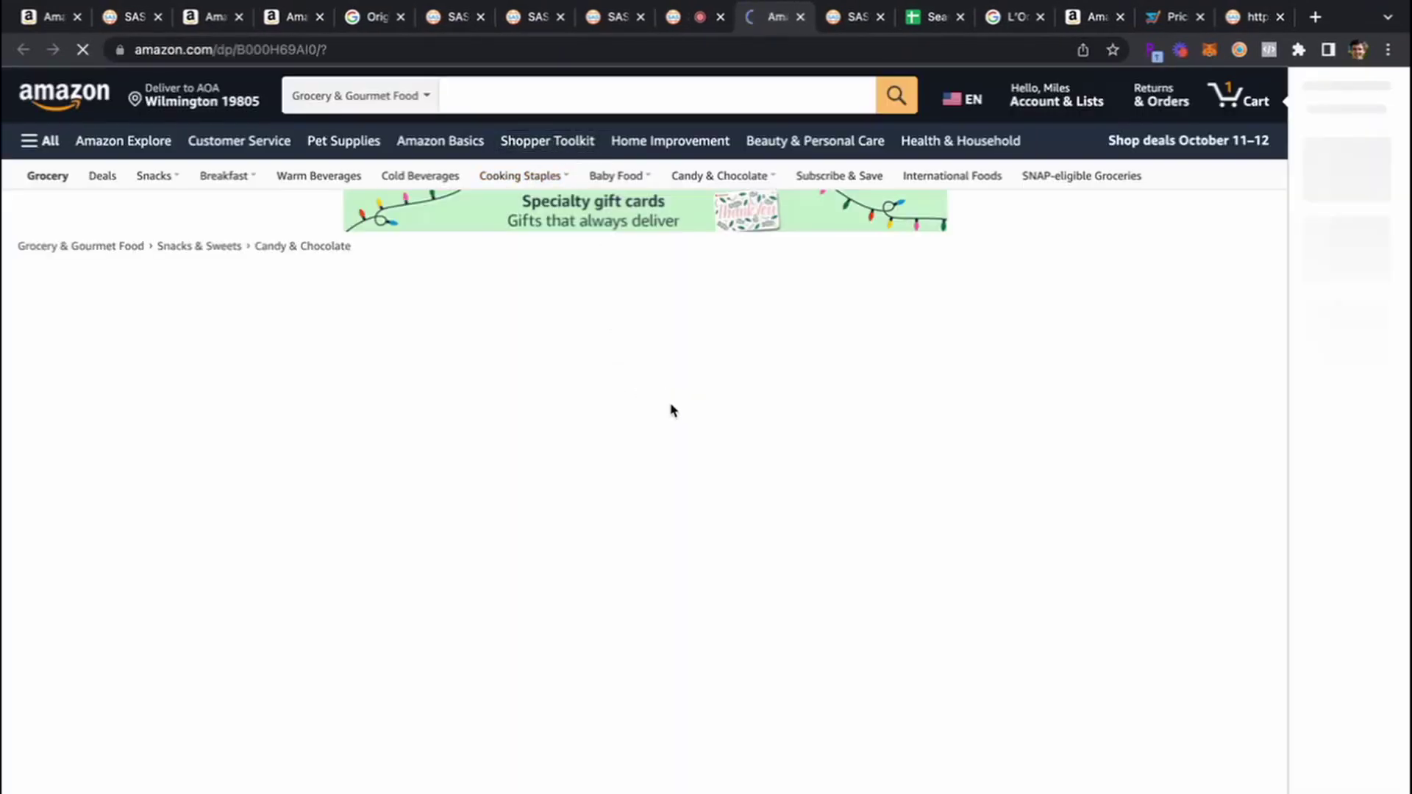
scroll(670, 409, down, 2)
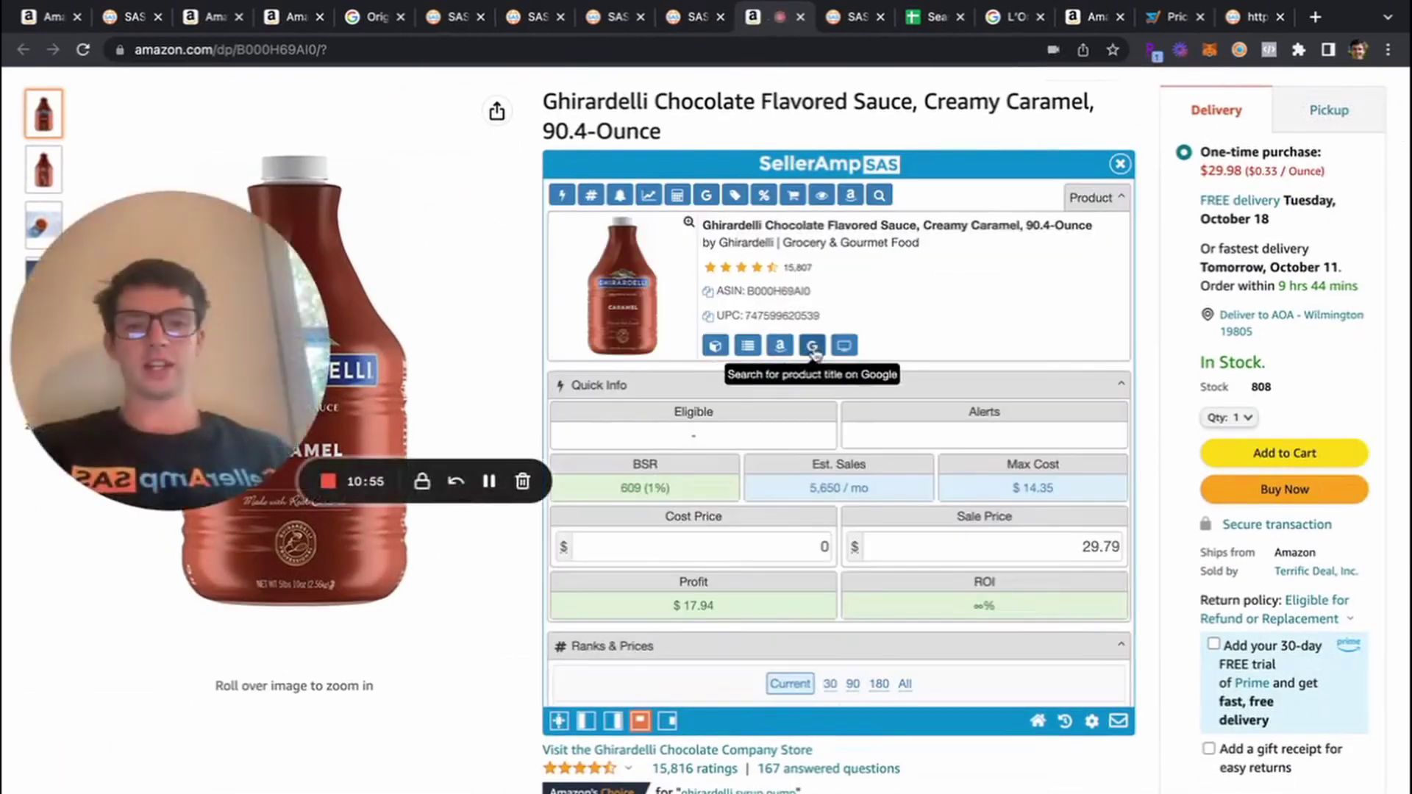
Search Google for the Ghirardelli caramel sauce's product title and compare the retailers' prices in the shopping results
click(812, 345)
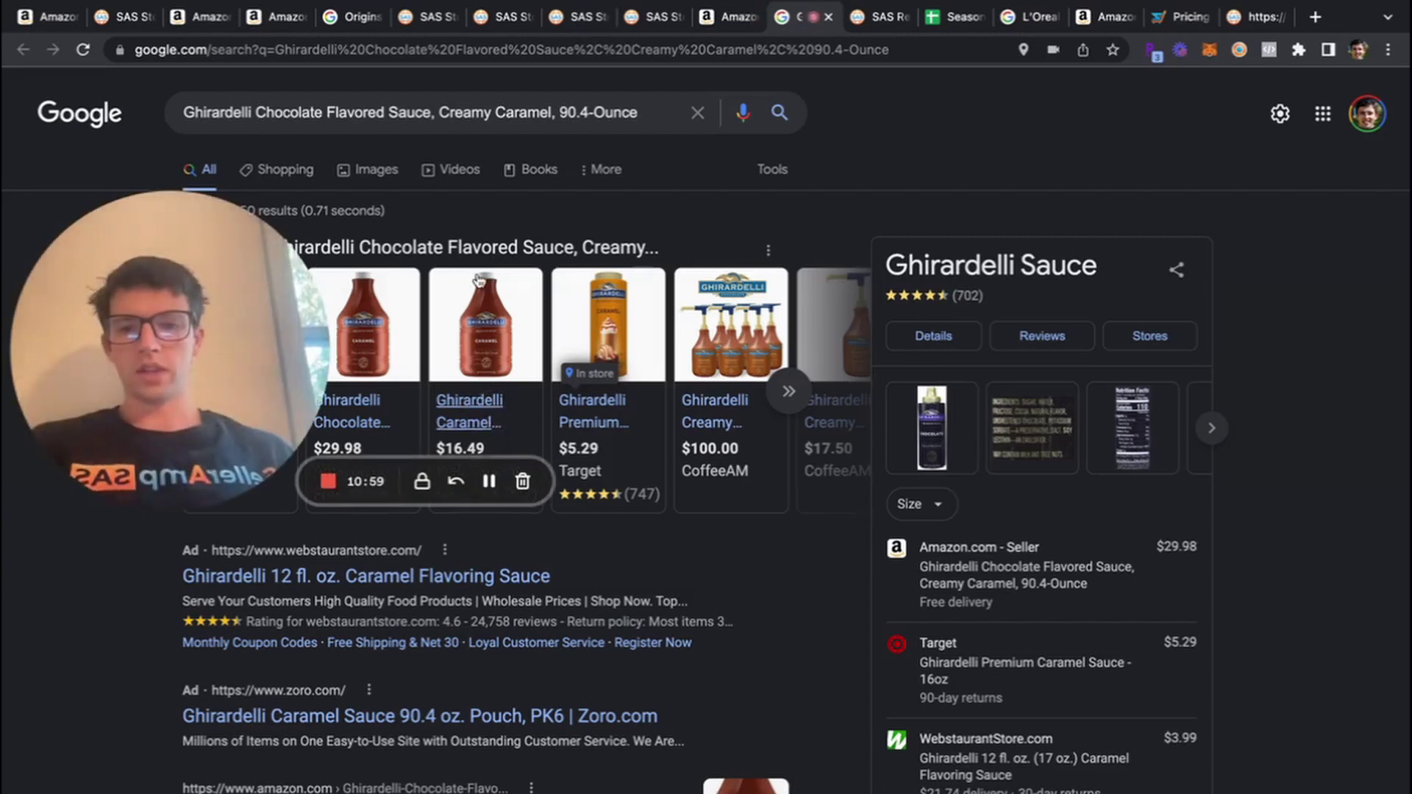
click(726, 16)
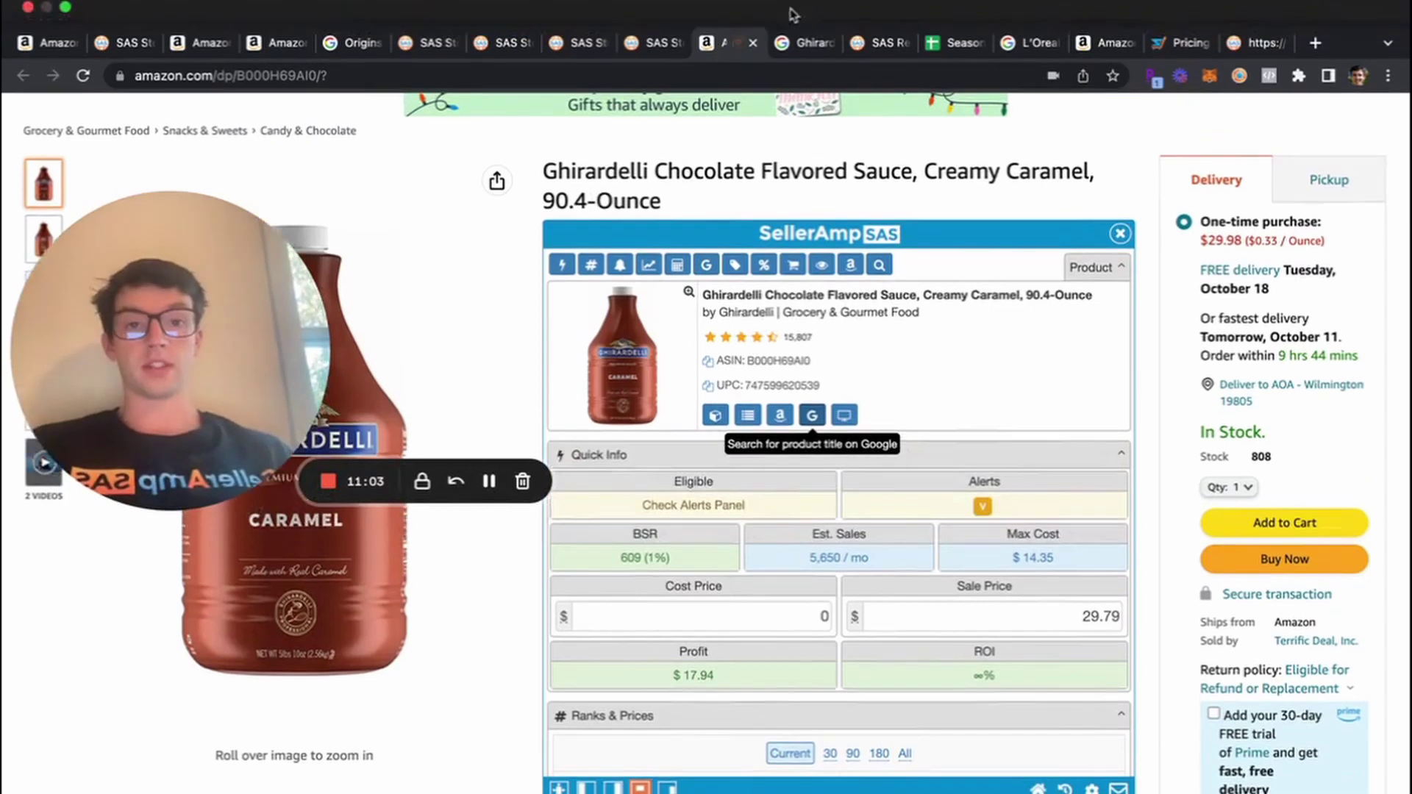
click(812, 389)
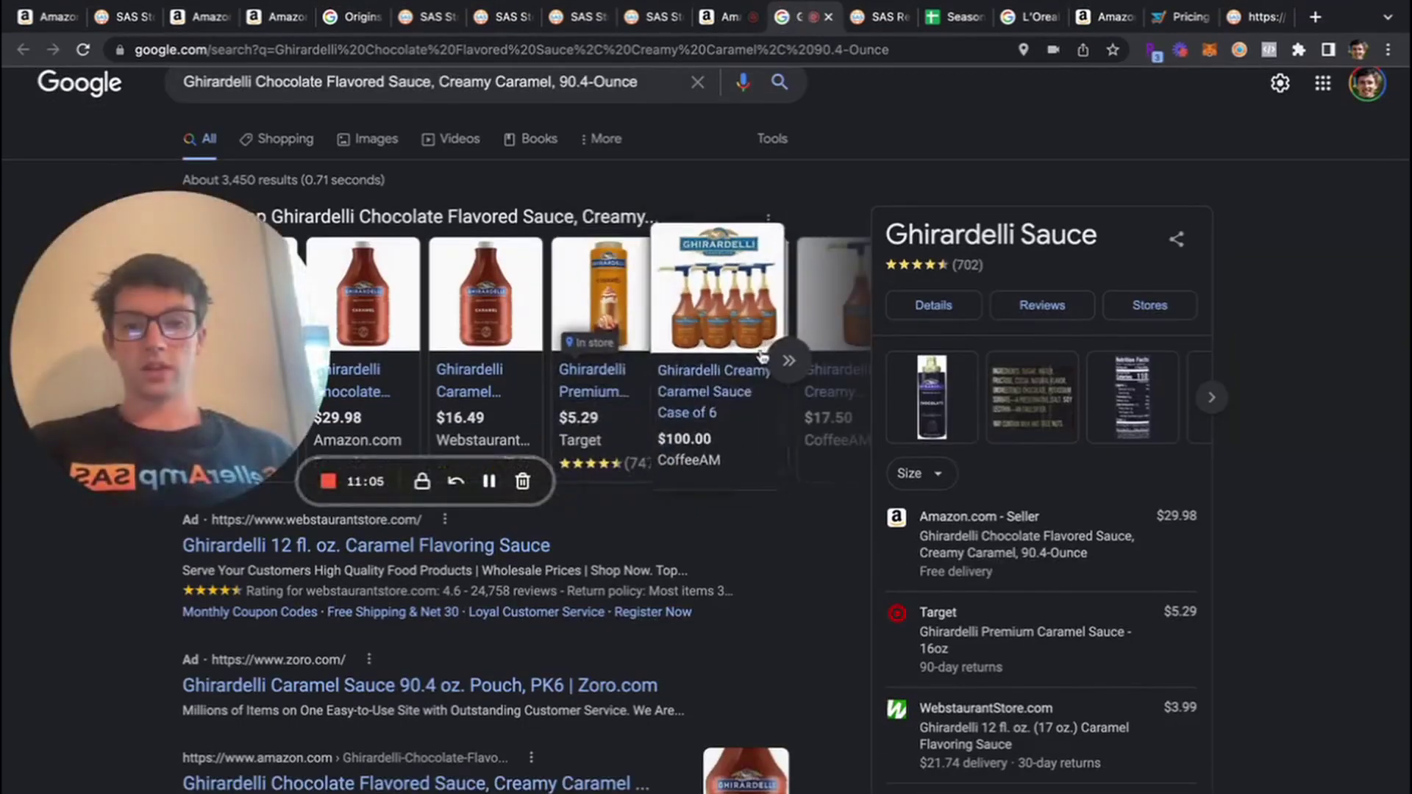
scroll(370, 386, down, 1)
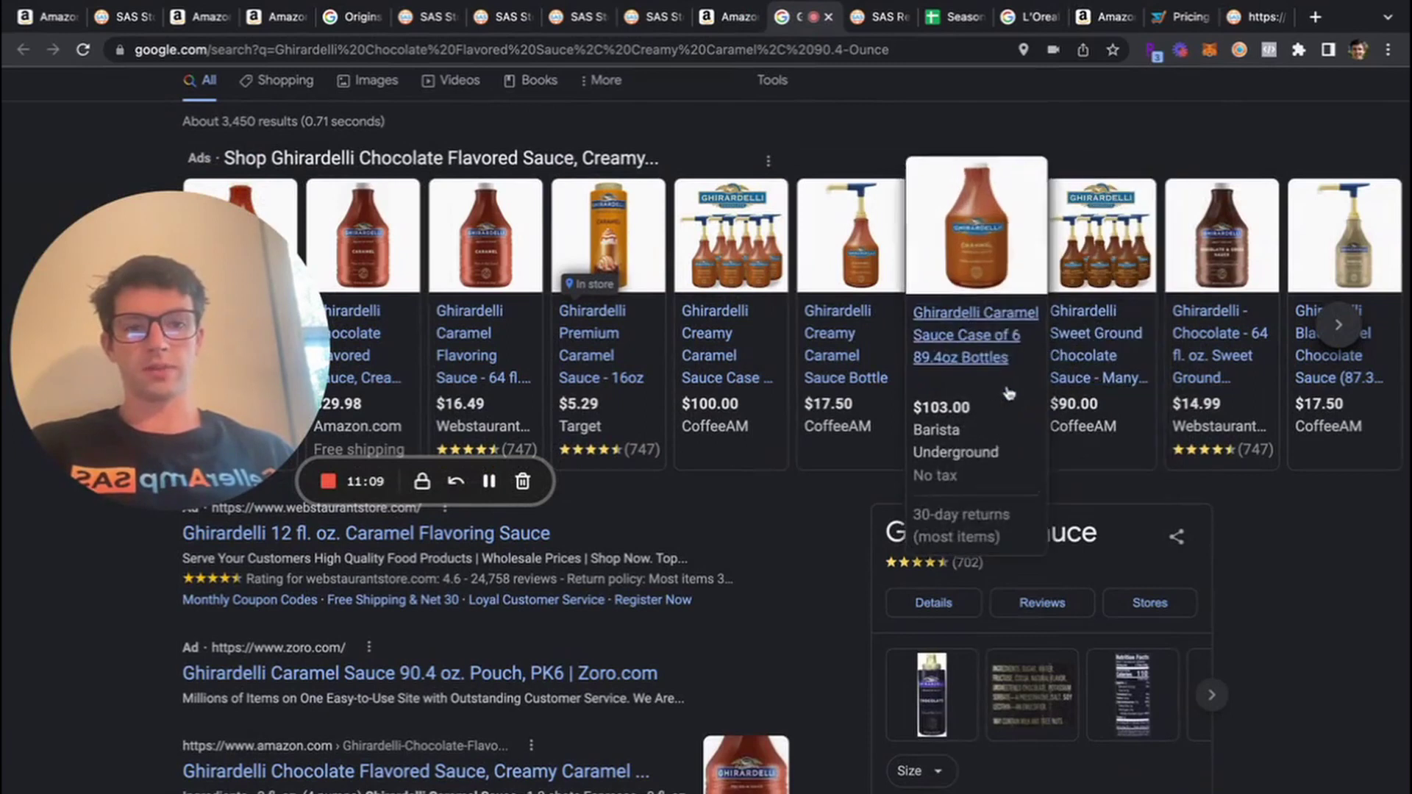
scroll(866, 249, up, 5)
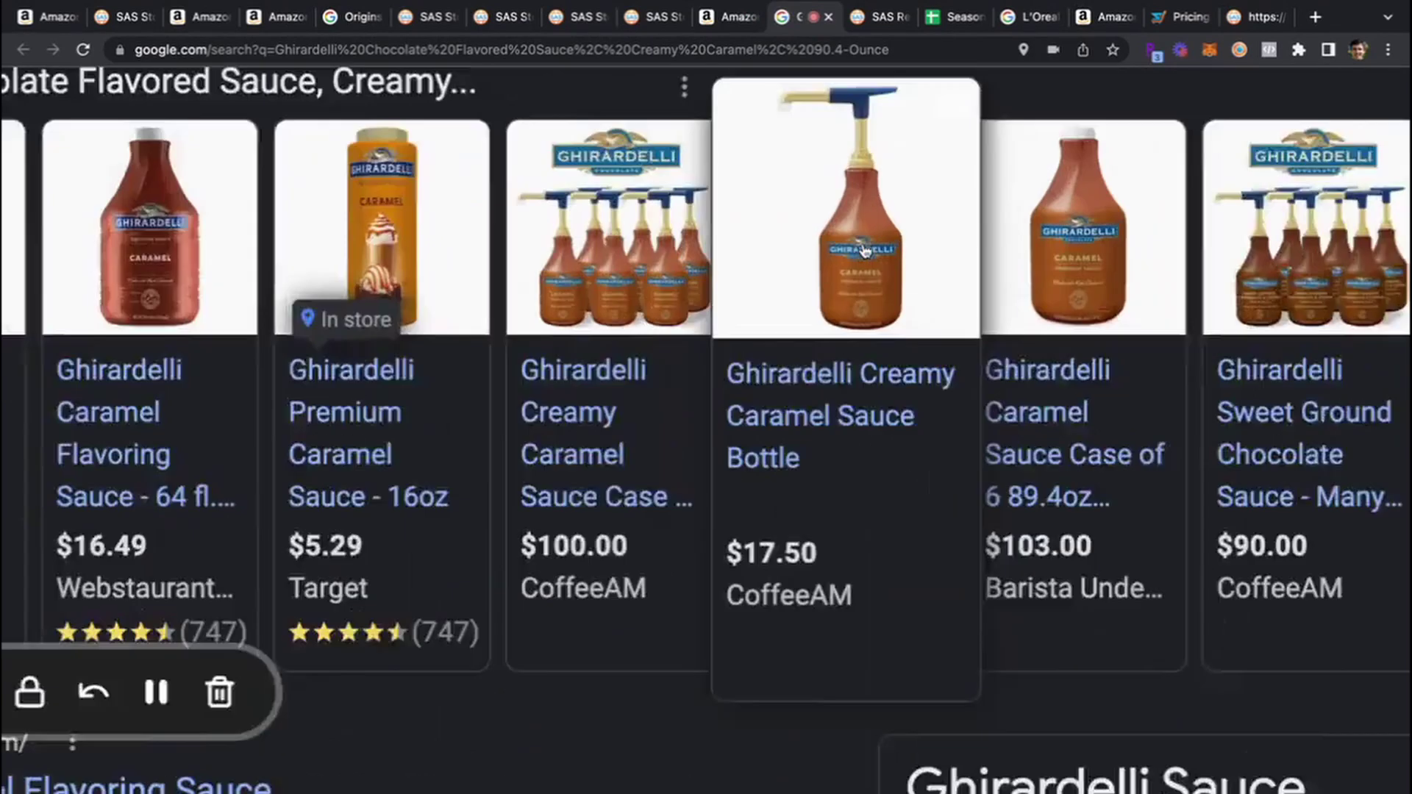
scroll(866, 248, up, 3)
scroll(866, 249, down, 10)
Set the Ghirardelli caramel sauce's cost price to $17.50 on its Amazon page to check profit and ROI
click(712, 18)
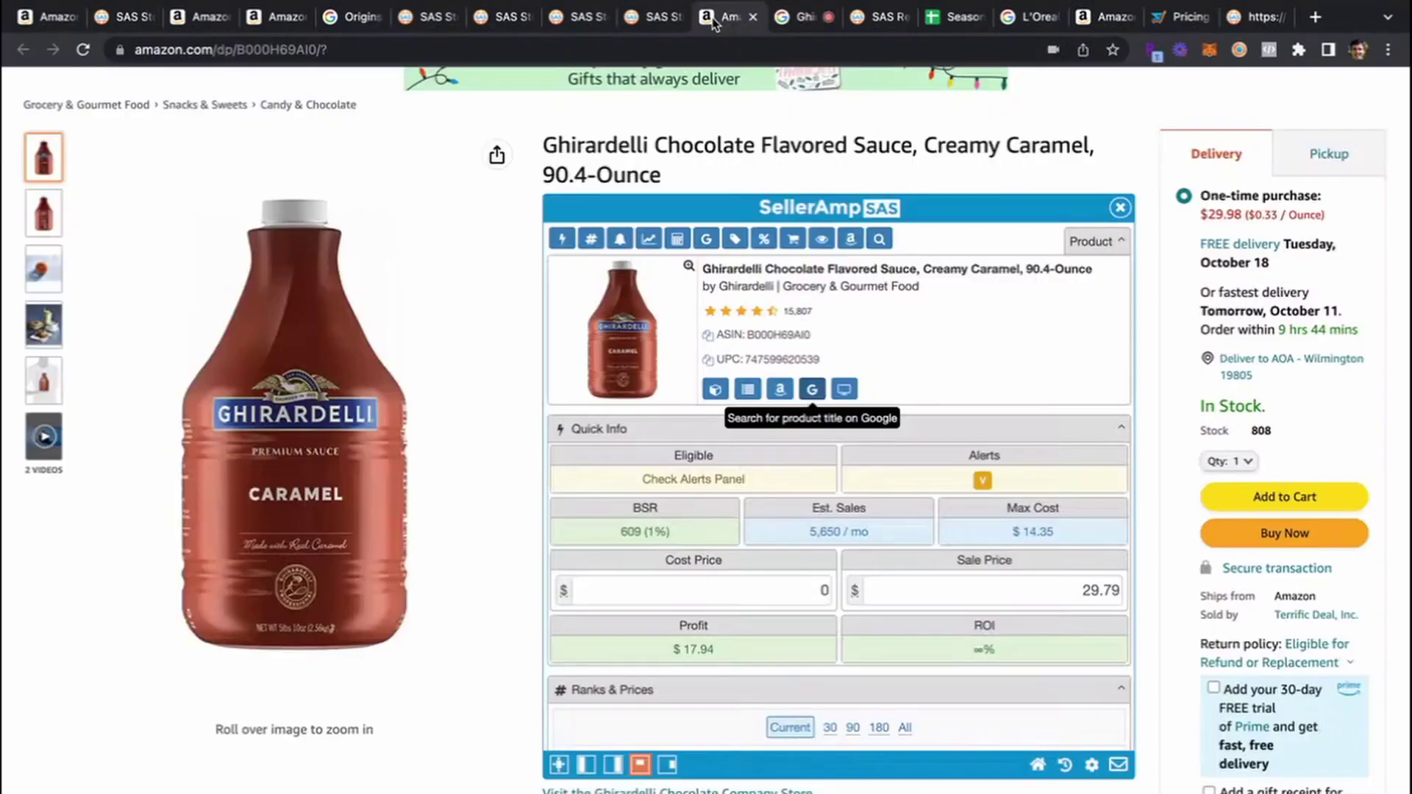
click(825, 592)
text(17.5)
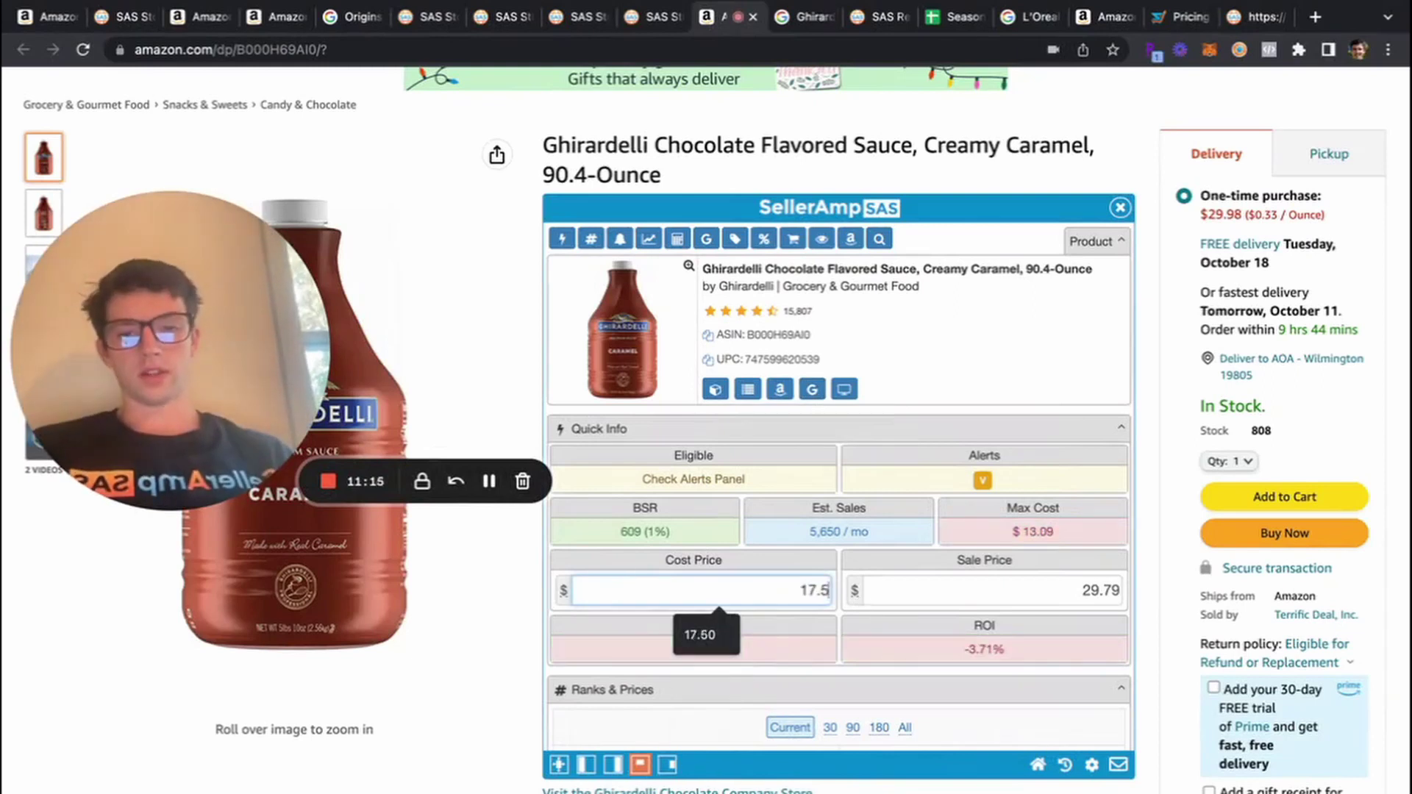
text(0)
scroll(483, 627, down, 1)
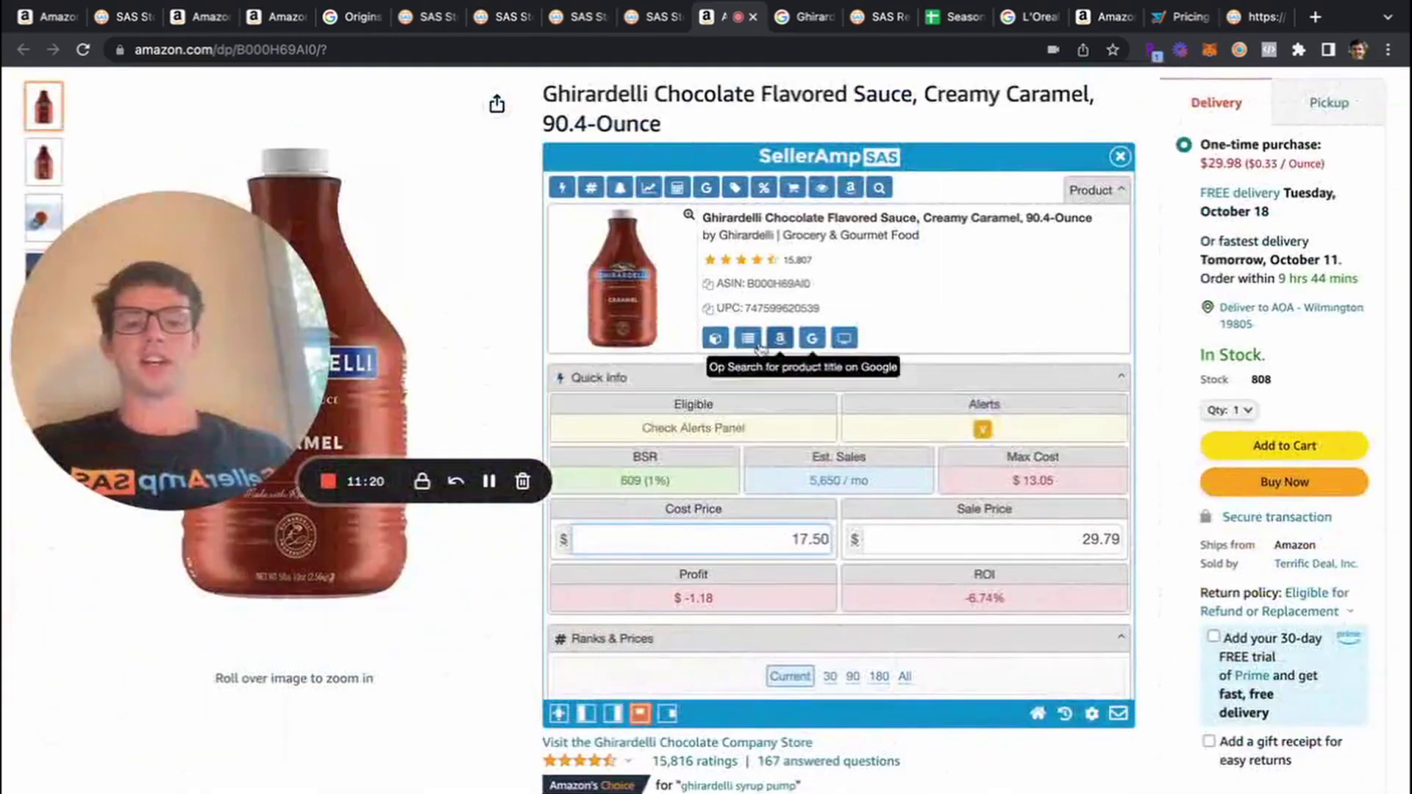
scroll(748, 353, up, 3)
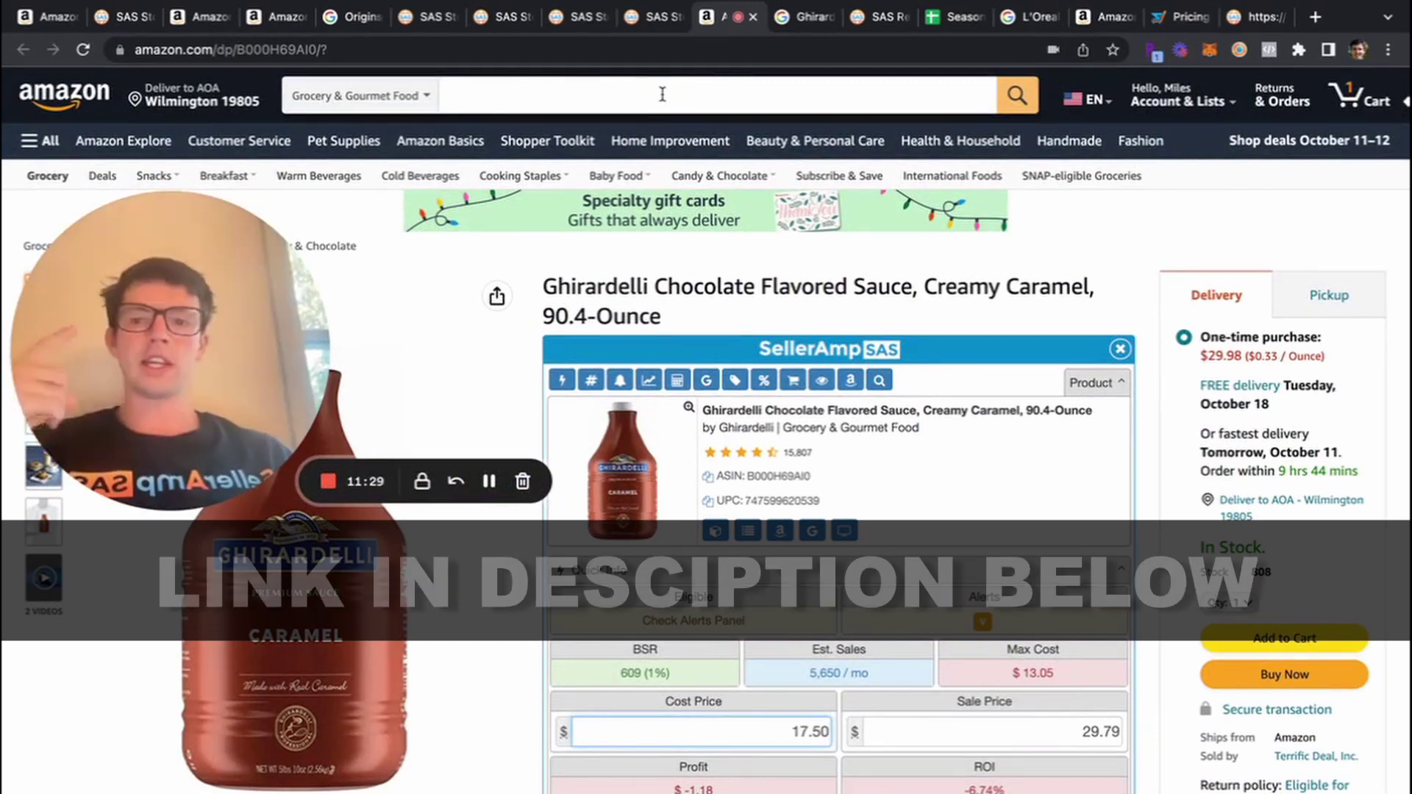
mouse_move(714, 194)
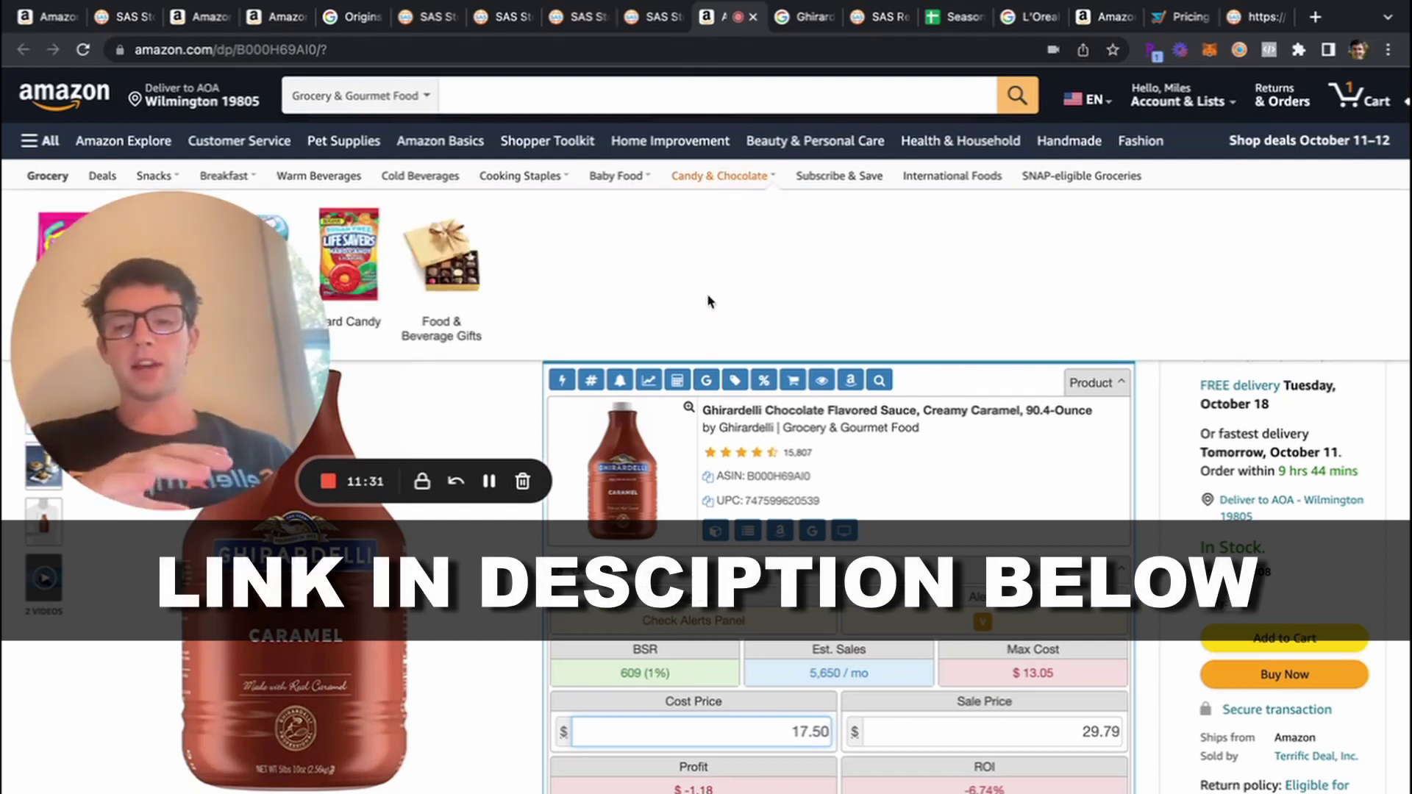